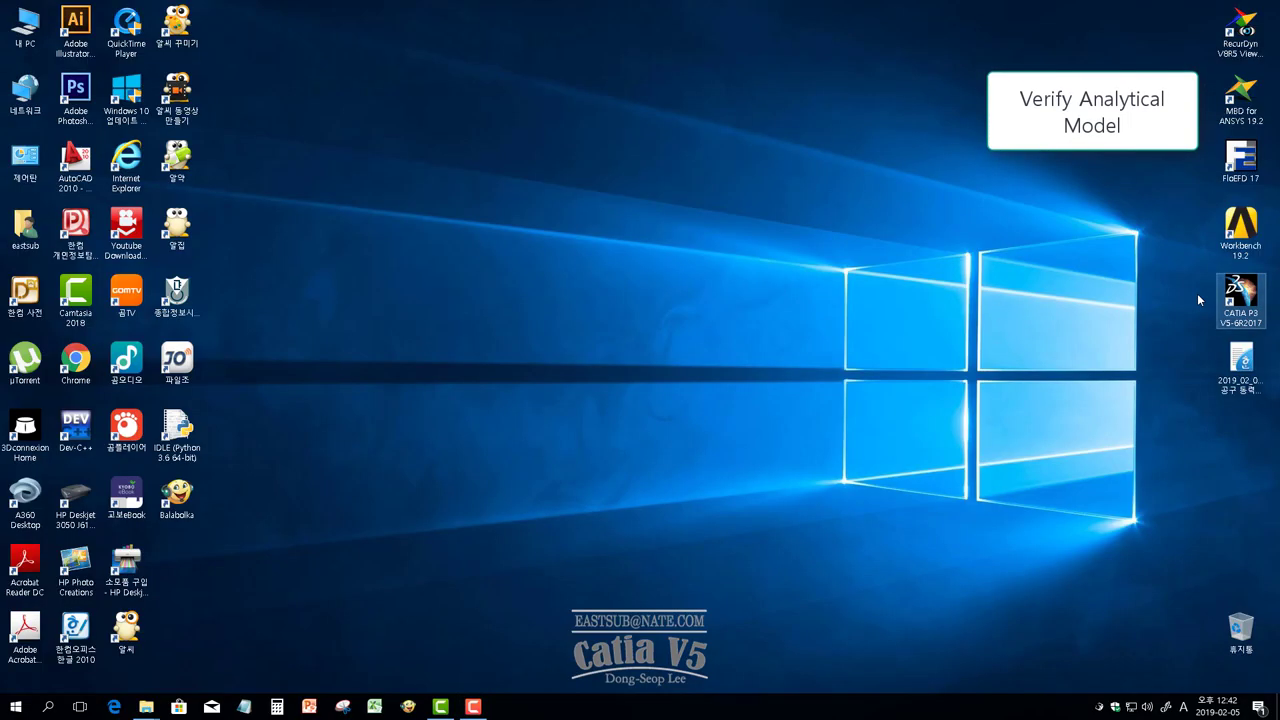
- Launch CATIA V5 from its desktop shortcut
double_click(1240, 295)
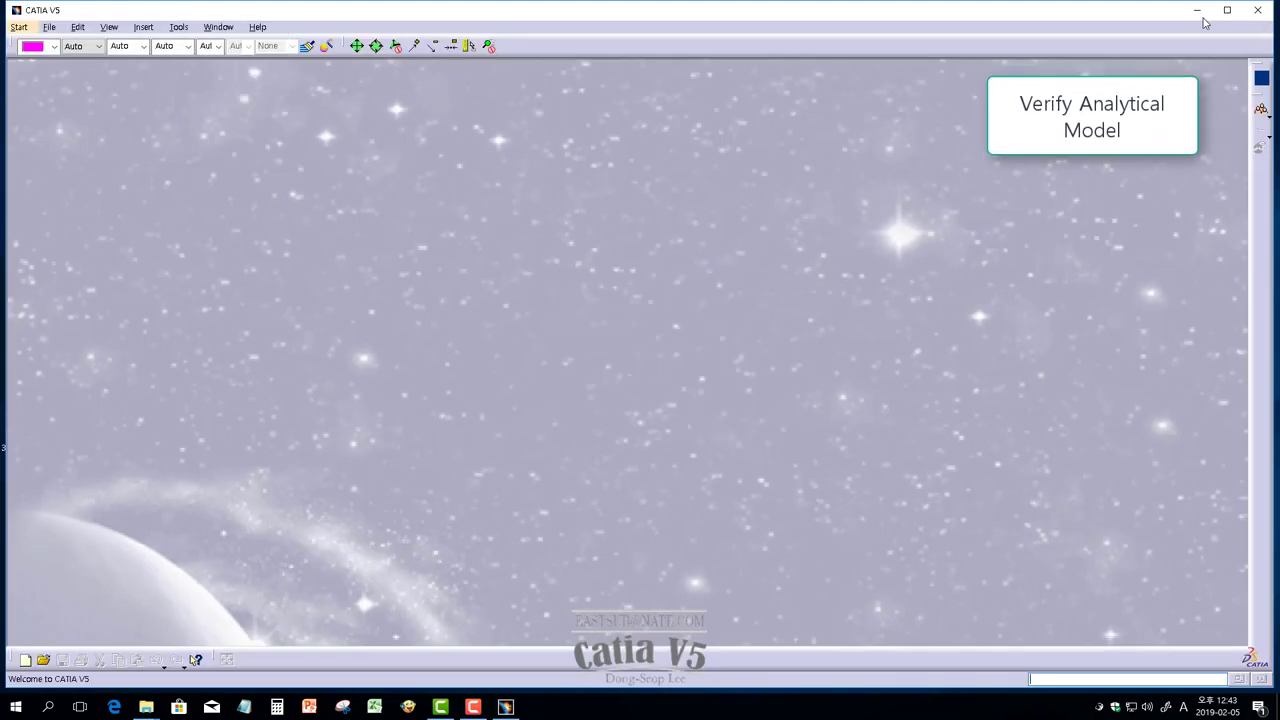
- Check the files in the wheel project folder, then return to CATIA
click(1197, 10)
click(146, 707)
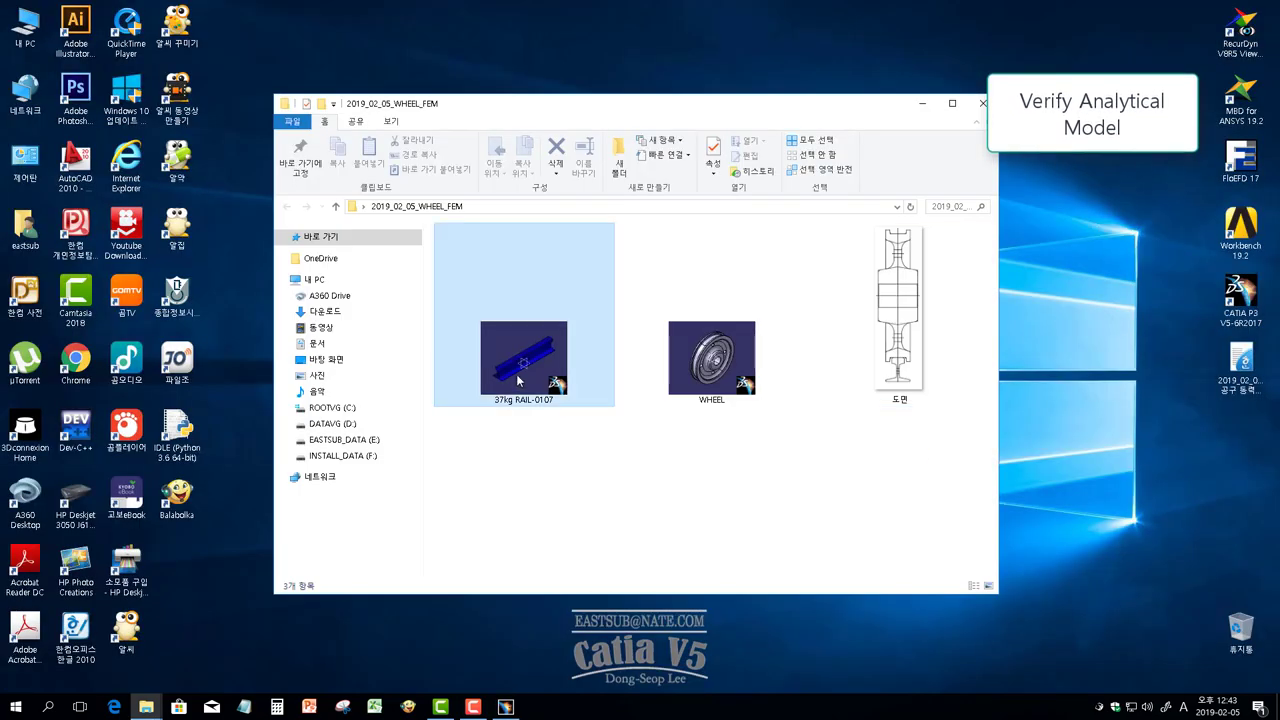
click(924, 105)
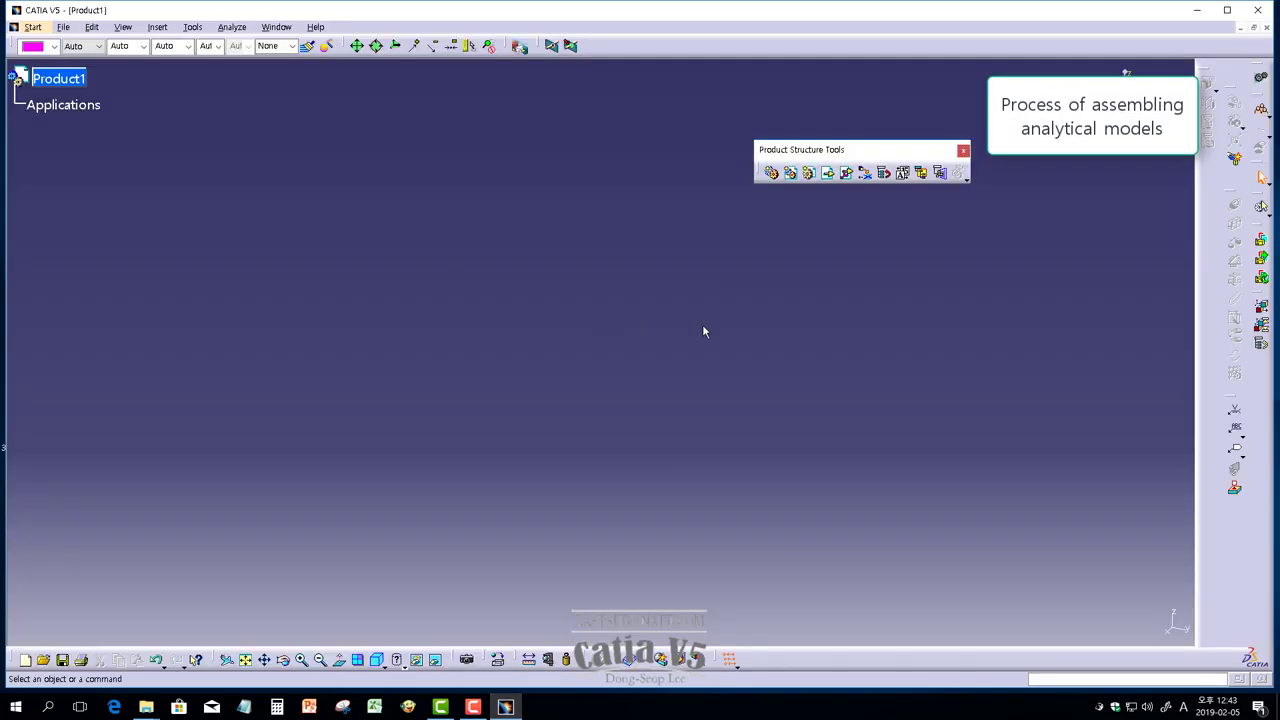
- Set the new product's part number to 2019_02_05_CRANE_FEA
click(63, 27)
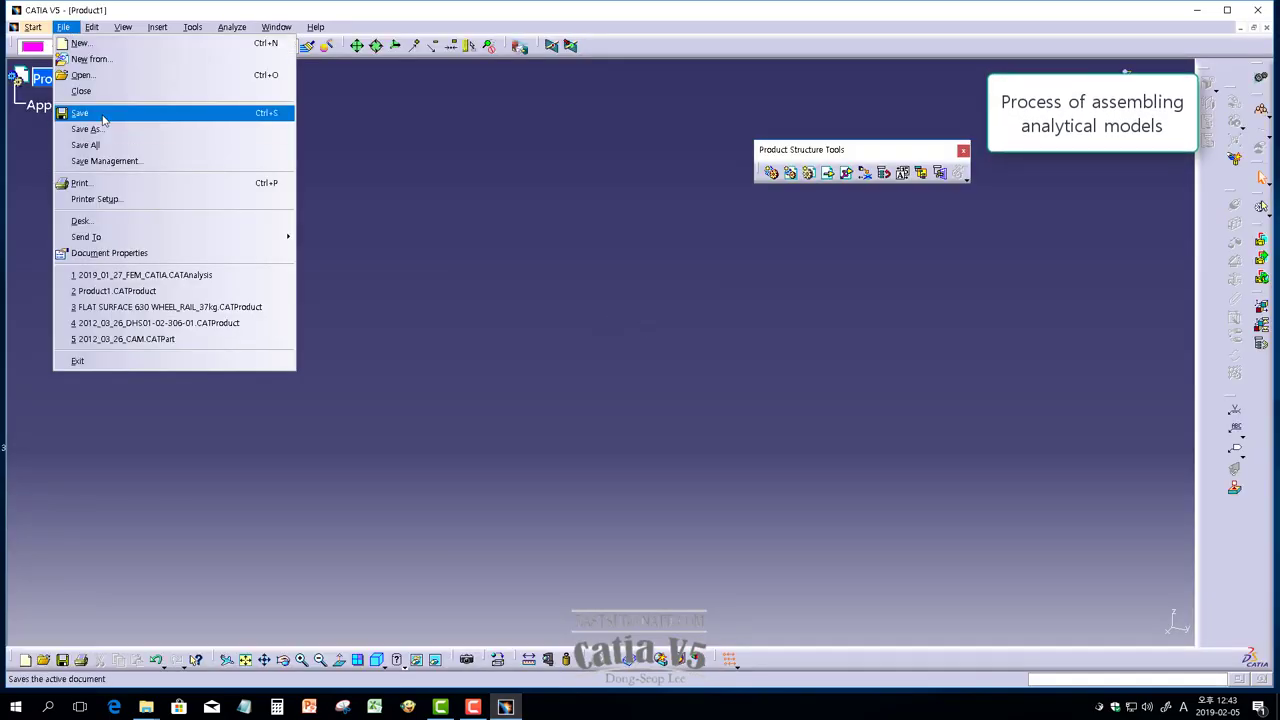
click(103, 120)
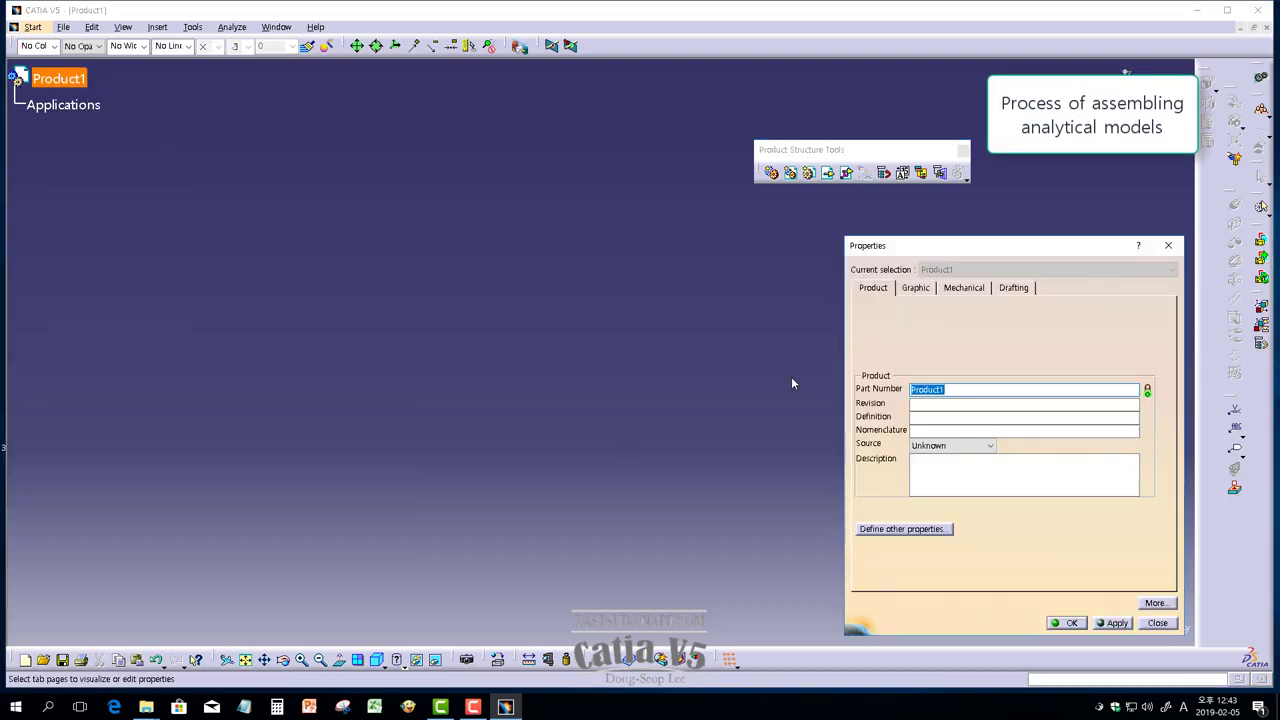
text(2019_02_05_C)
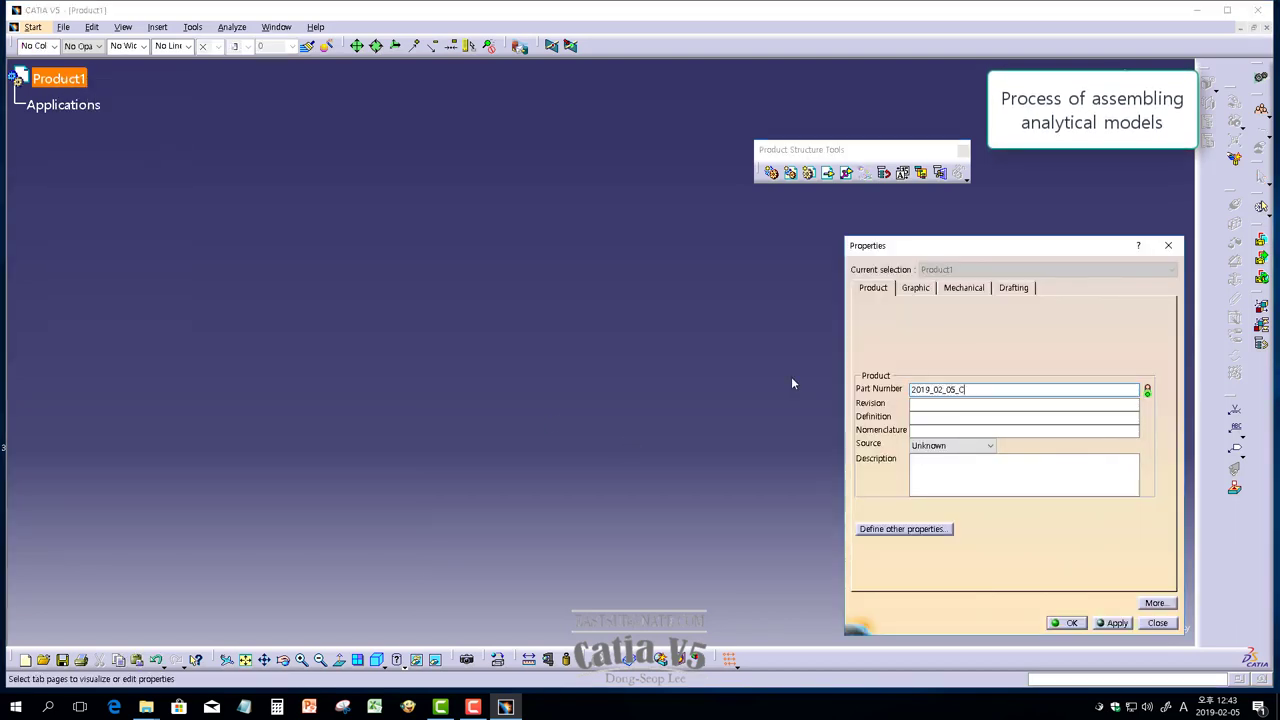
text(RANE_FEA)
key(Return)
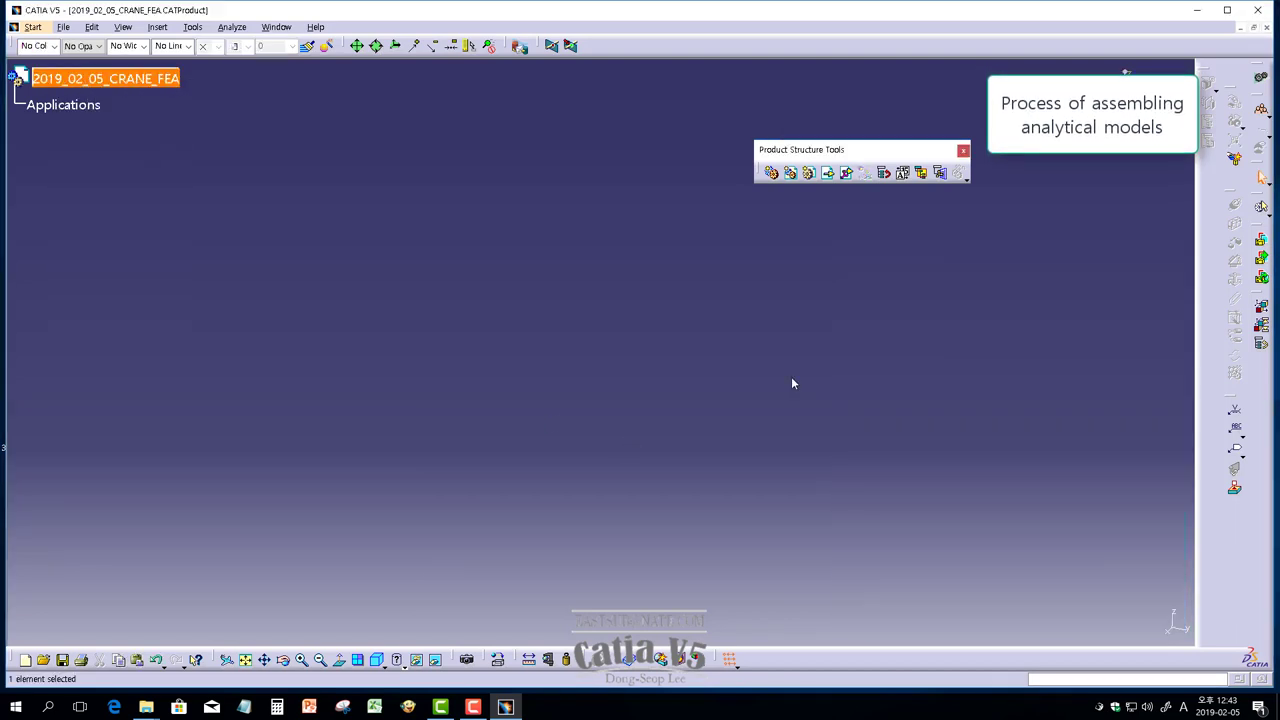
- Save the product into the desktop's 2019_02_05_WHEEL_FEM folder
key(ctrl+s)
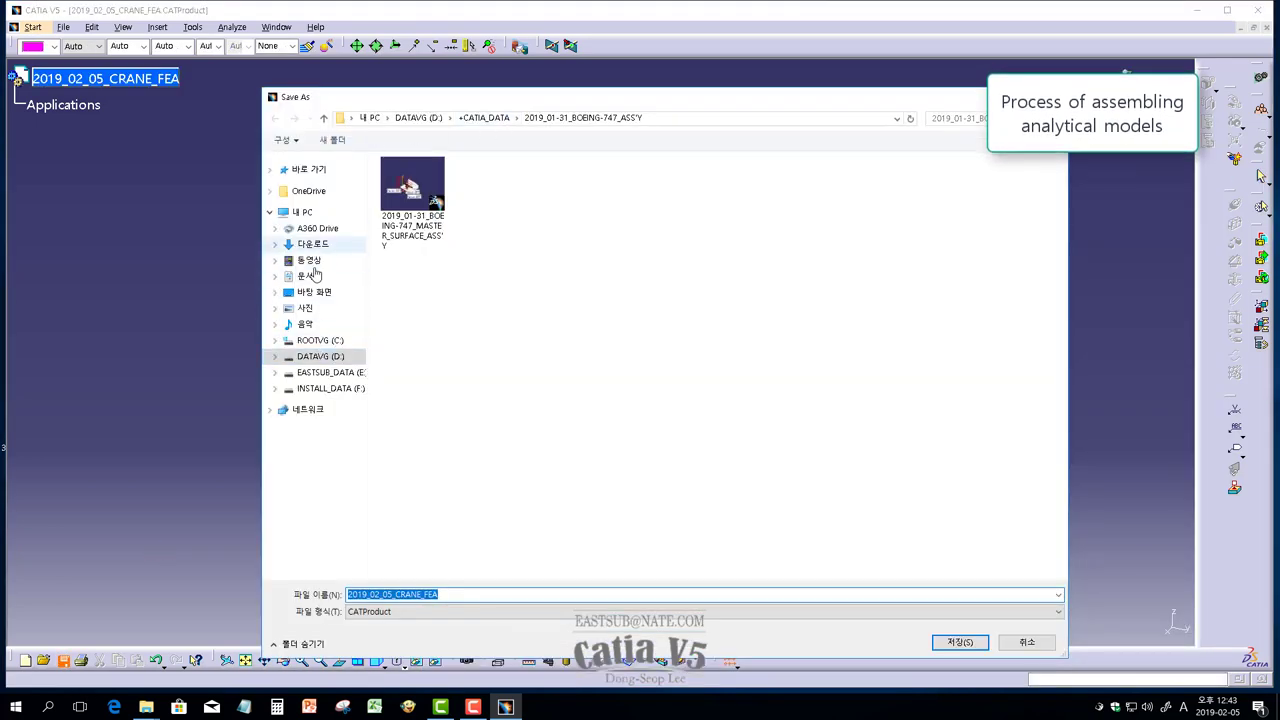
click(314, 291)
double_click(412, 195)
click(959, 641)
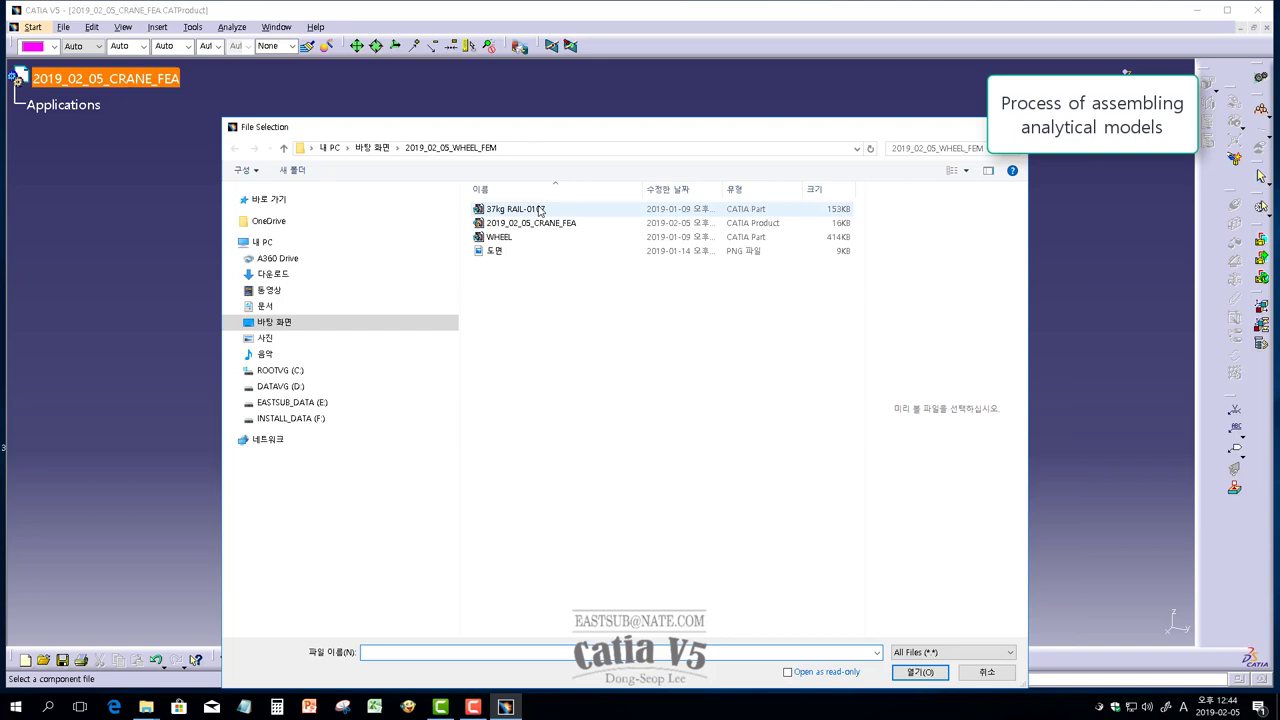
- Insert the 37kg RAIL-0107 part and make the product root the target again
click(540, 210)
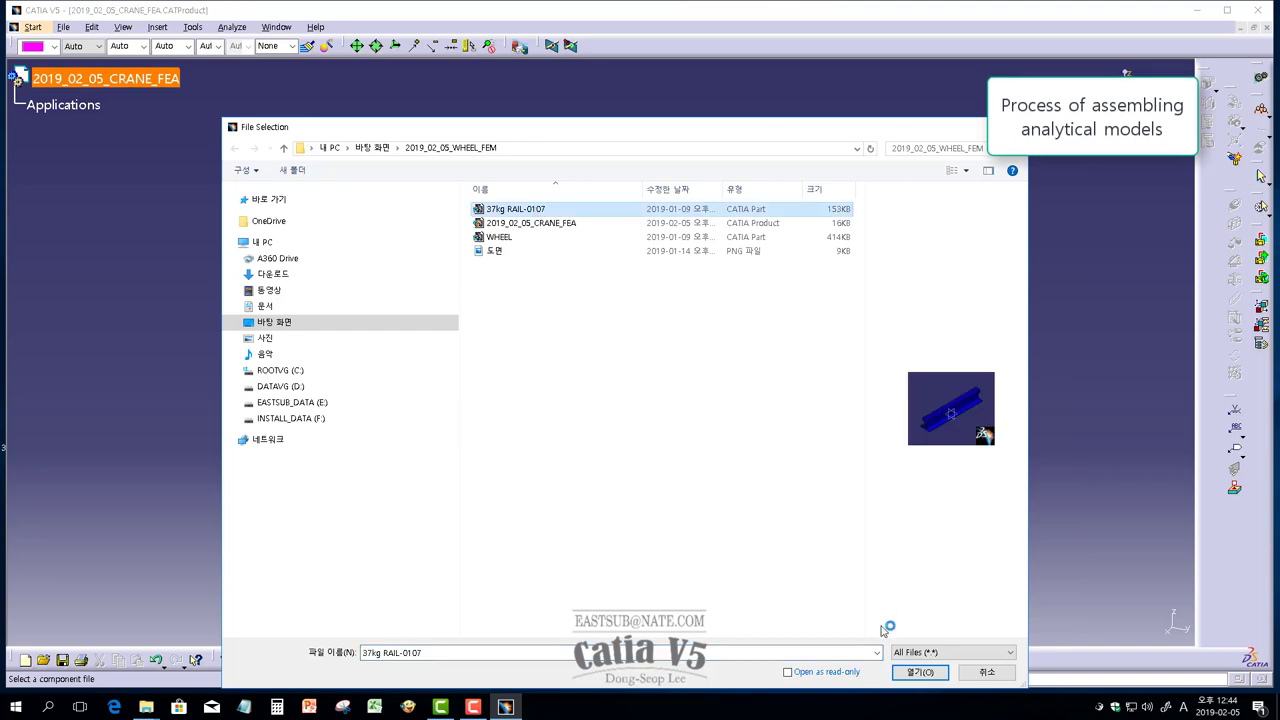
click(920, 672)
mouse_move(676, 505)
middle_down()
mouse_move(621, 482)
mouse_move(560, 389)
mouse_move(585, 317)
middle_up()
right_click(550, 413)
click(550, 427)
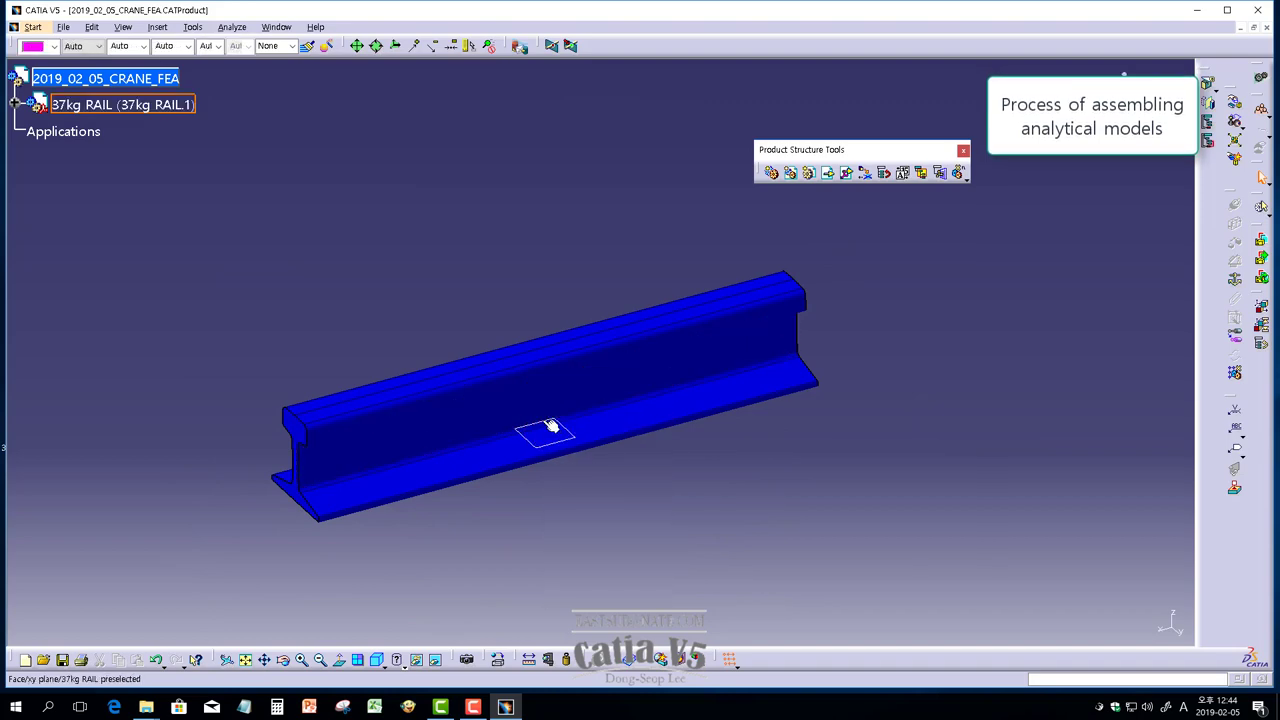
- Insert the WHEEL part as a second existing component
click(827, 172)
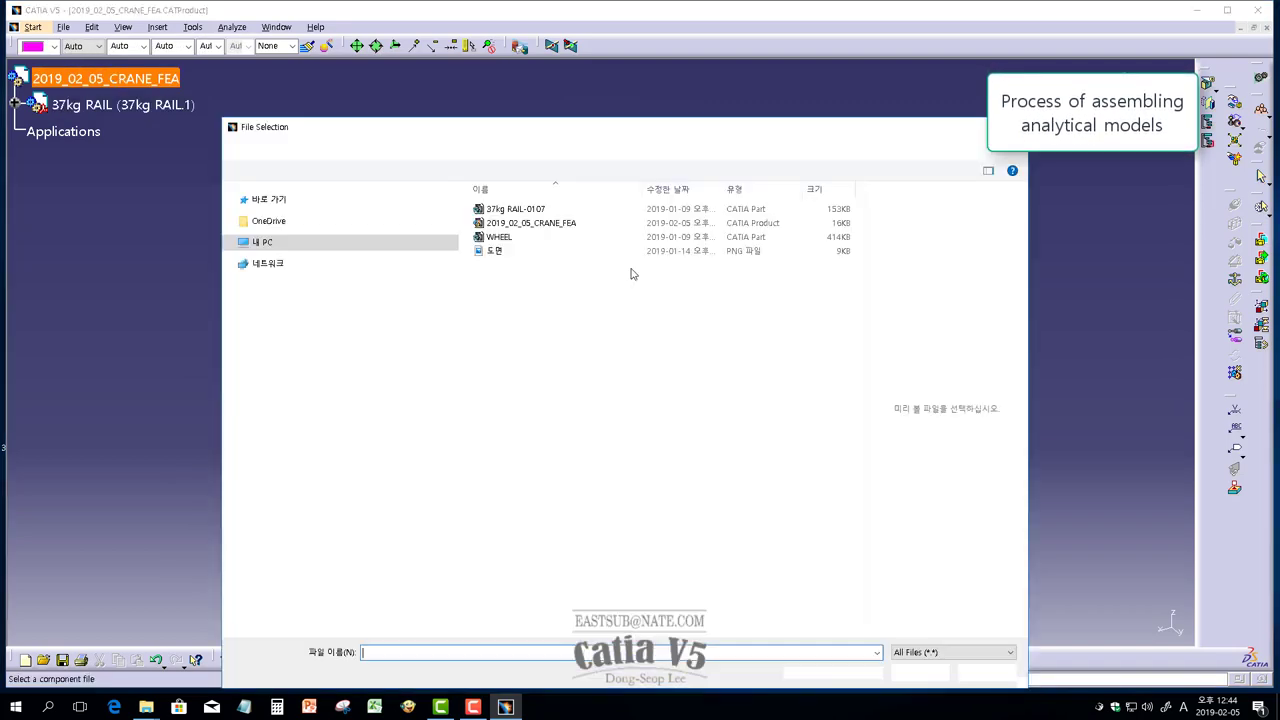
double_click(499, 237)
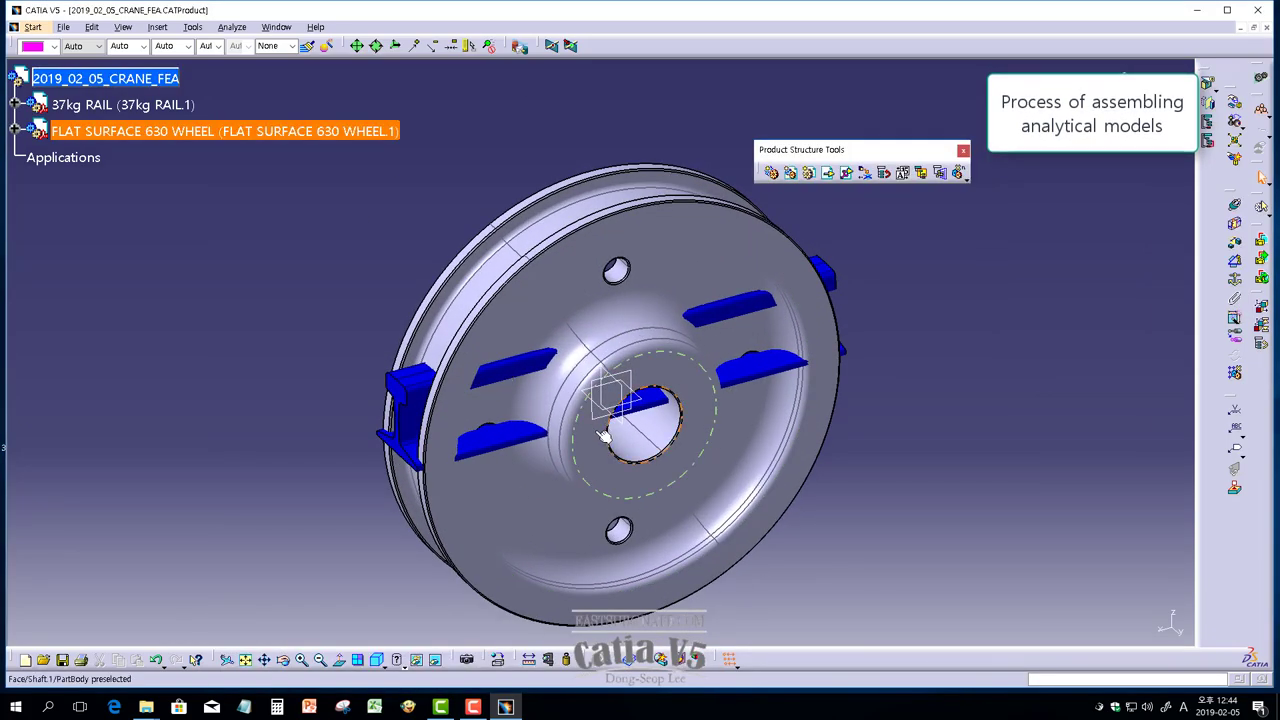
mouse_move(485, 393)
middle_down()
mouse_move(557, 403)
mouse_move(609, 333)
middle_up()
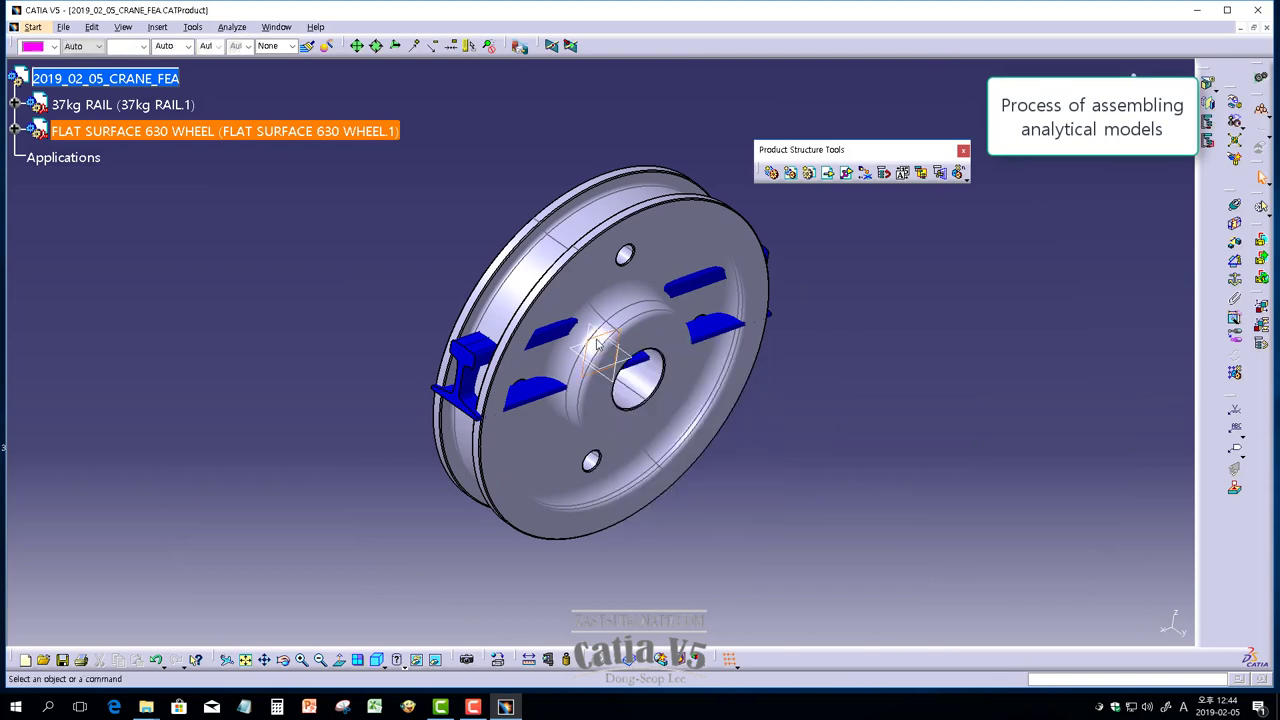
middle_drag(593, 347, 873, 407)
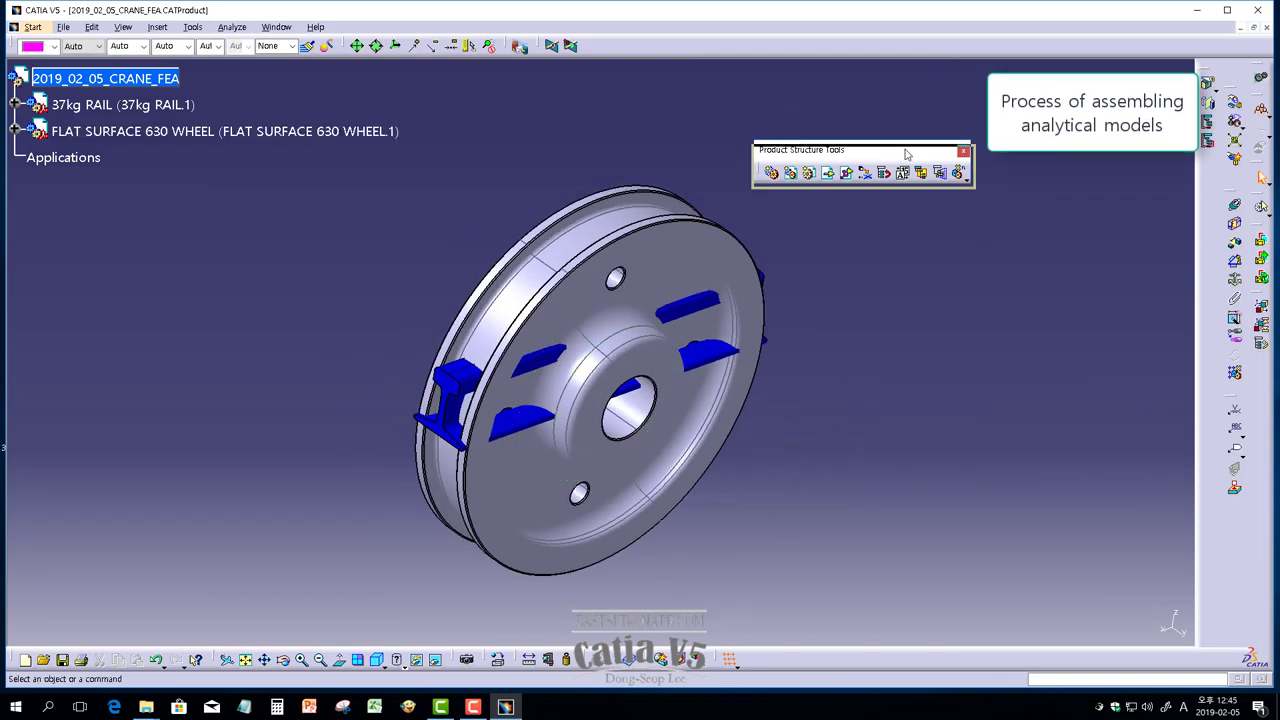
- Save the assembly and raise the wheel above the rail
drag(907, 153, 1262, 504)
key(ctrl+s)
key(Return)
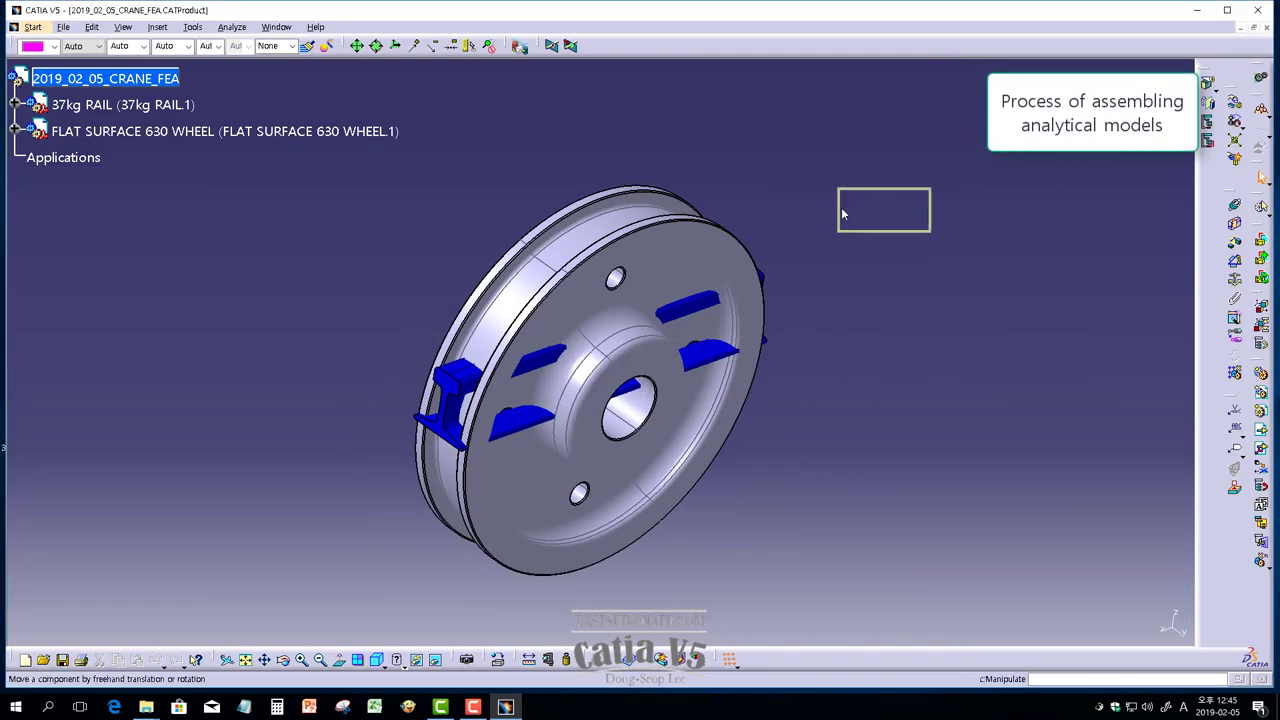
drag(600, 450, 589, 175)
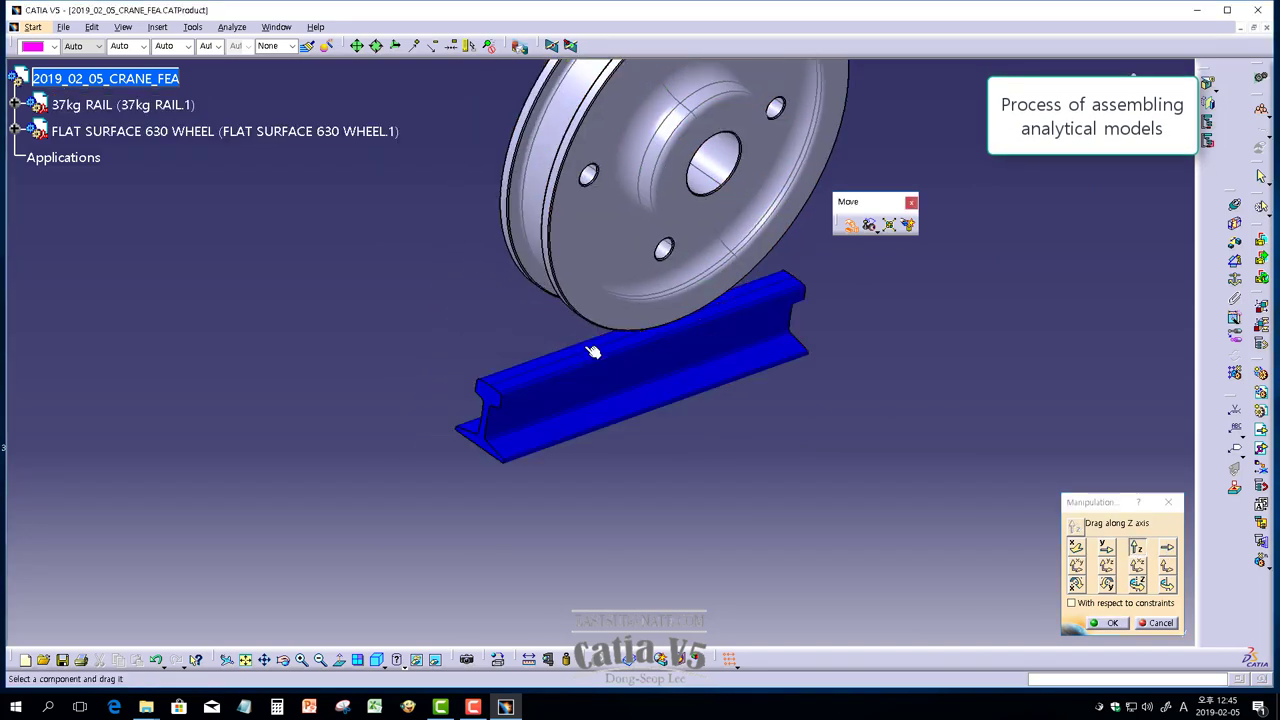
click(1112, 623)
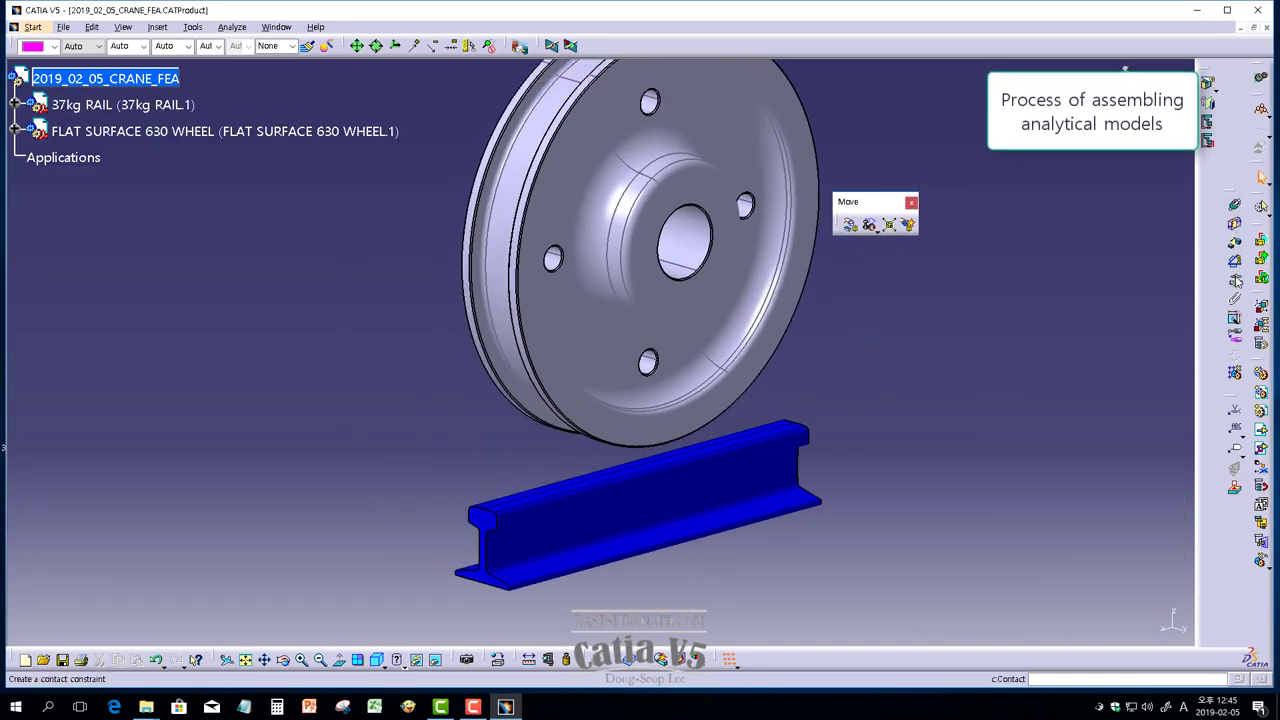
- Fix the rail in place
drag(853, 268, 853, 268)
click(940, 272)
click(700, 472)
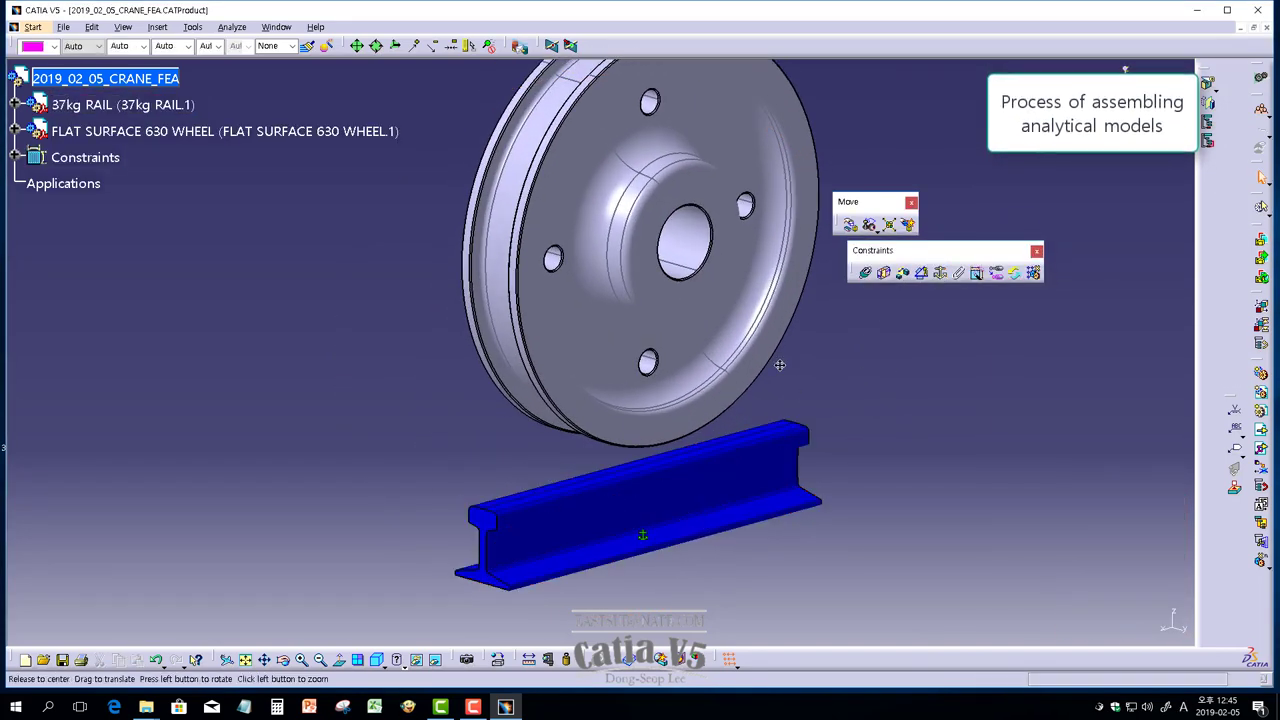
middle_drag(779, 365, 684, 399)
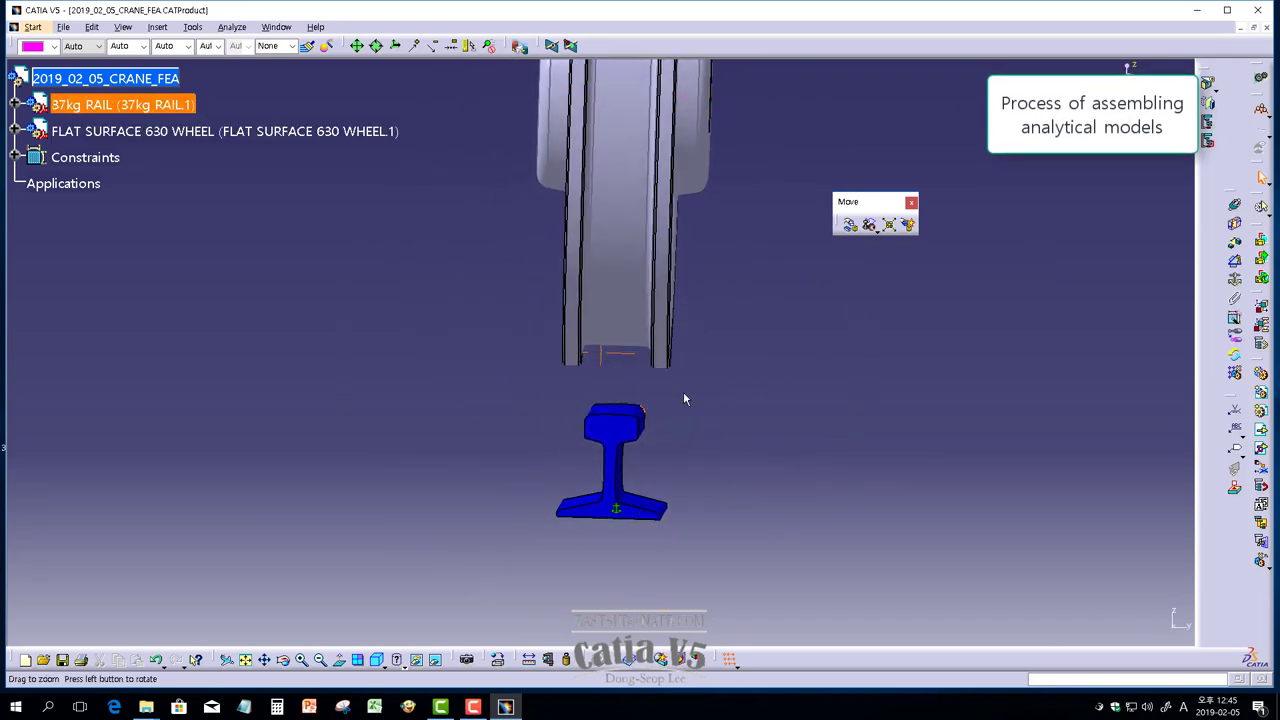
- Drag the wheel down toward the rail head with free manipulation
click(850, 225)
drag(1100, 510, 912, 316)
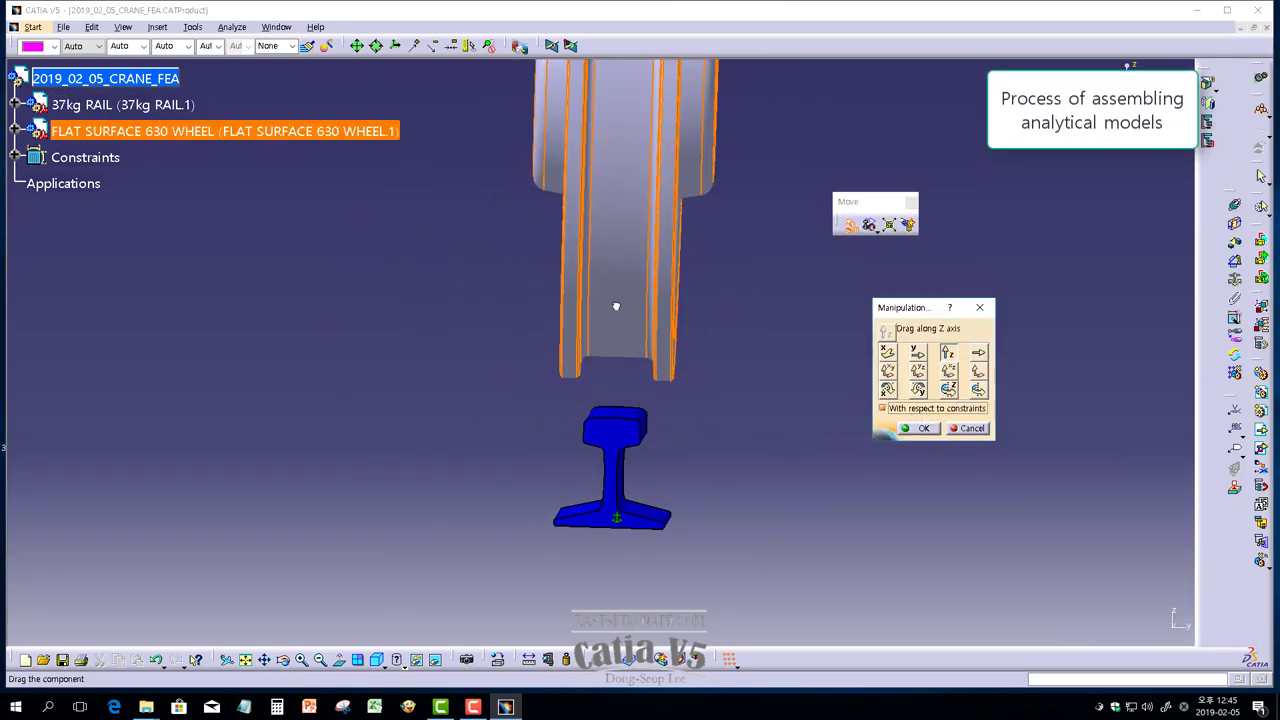
middle_drag(614, 303, 637, 458)
drag(637, 458, 637, 299)
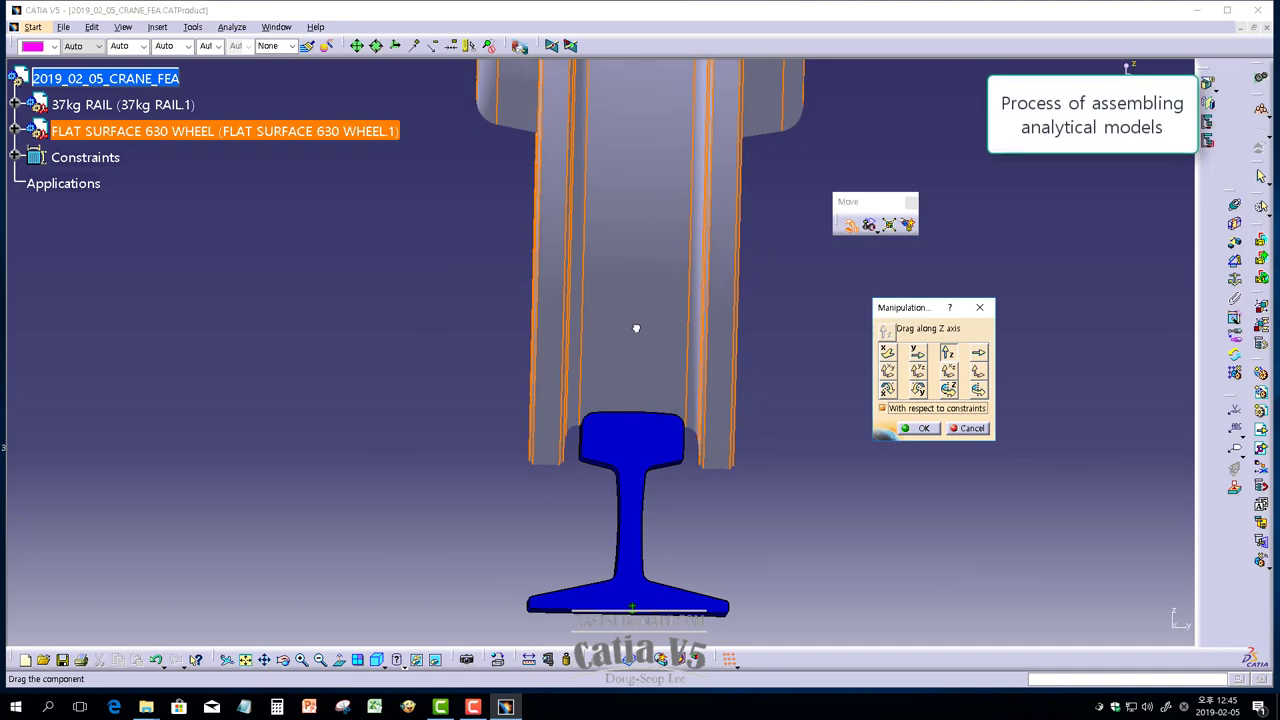
middle_drag(674, 400, 628, 263)
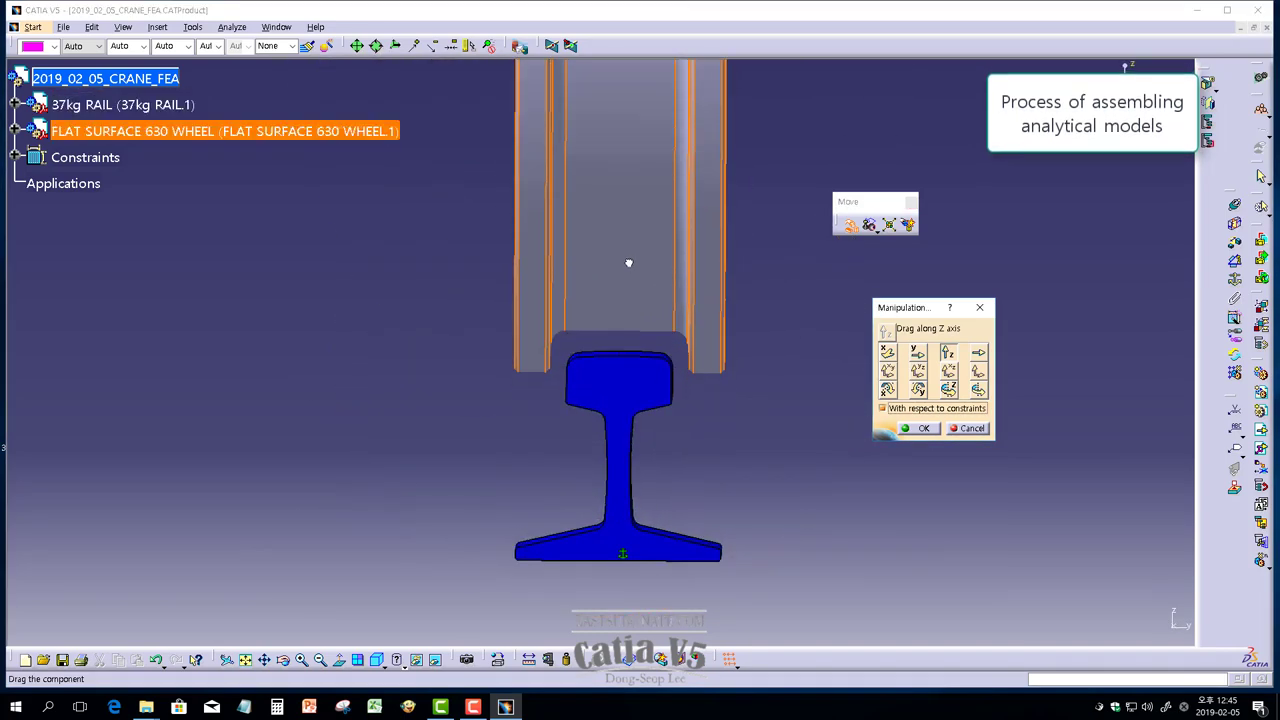
drag(628, 263, 614, 310)
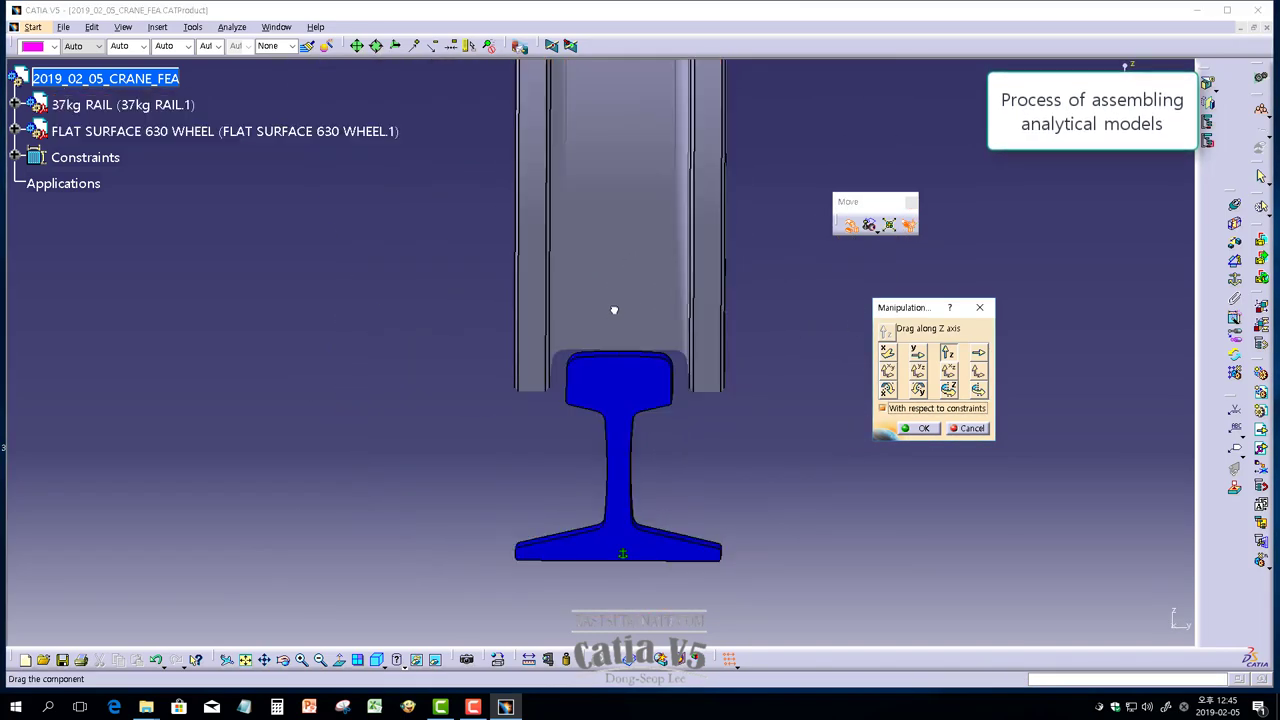
mouse_move(614, 310)
middle_down()
mouse_move(630, 398)
mouse_move(634, 286)
middle_up()
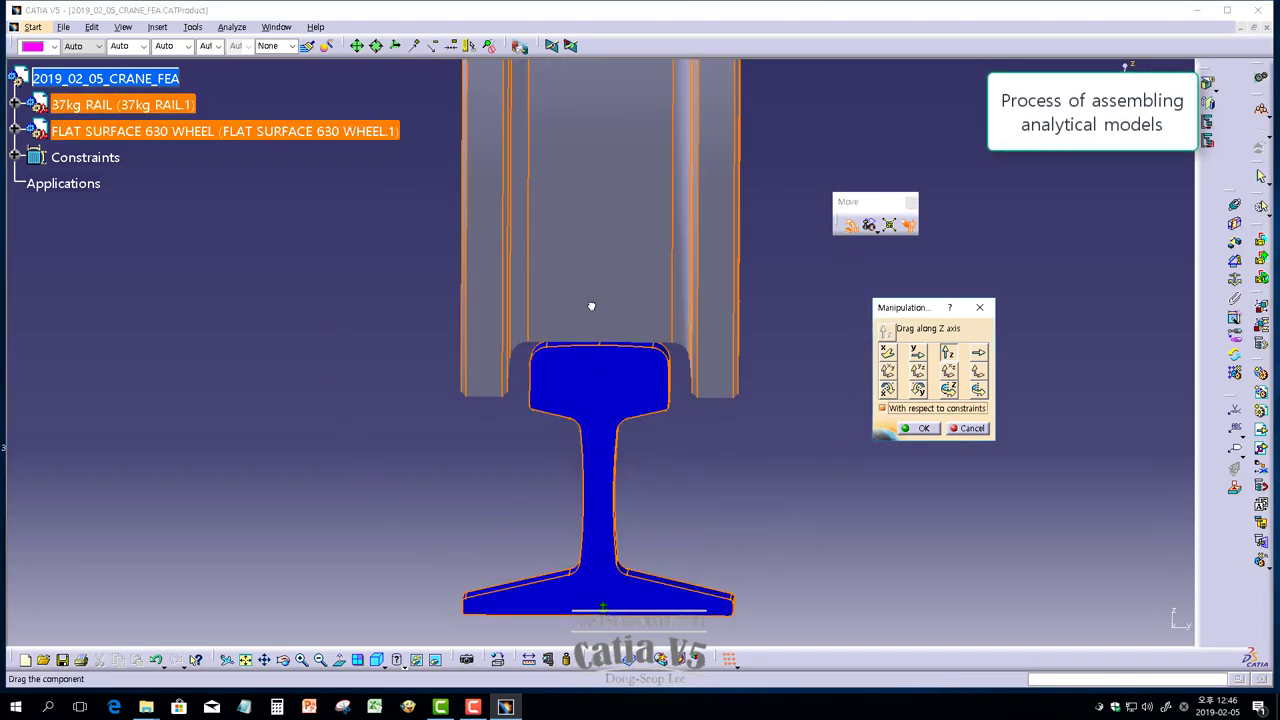
- Centre the wheel on the rail using Y and Z moves, confirm, and save
click(917, 352)
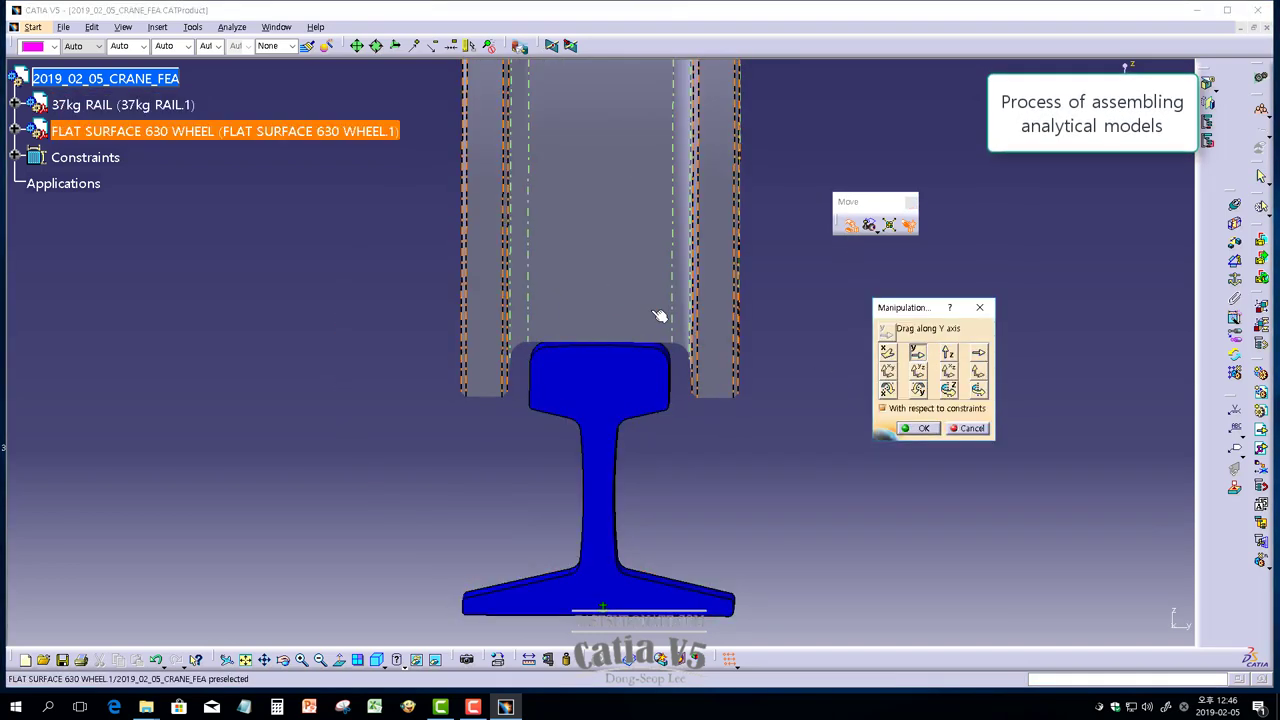
drag(659, 316, 623, 291)
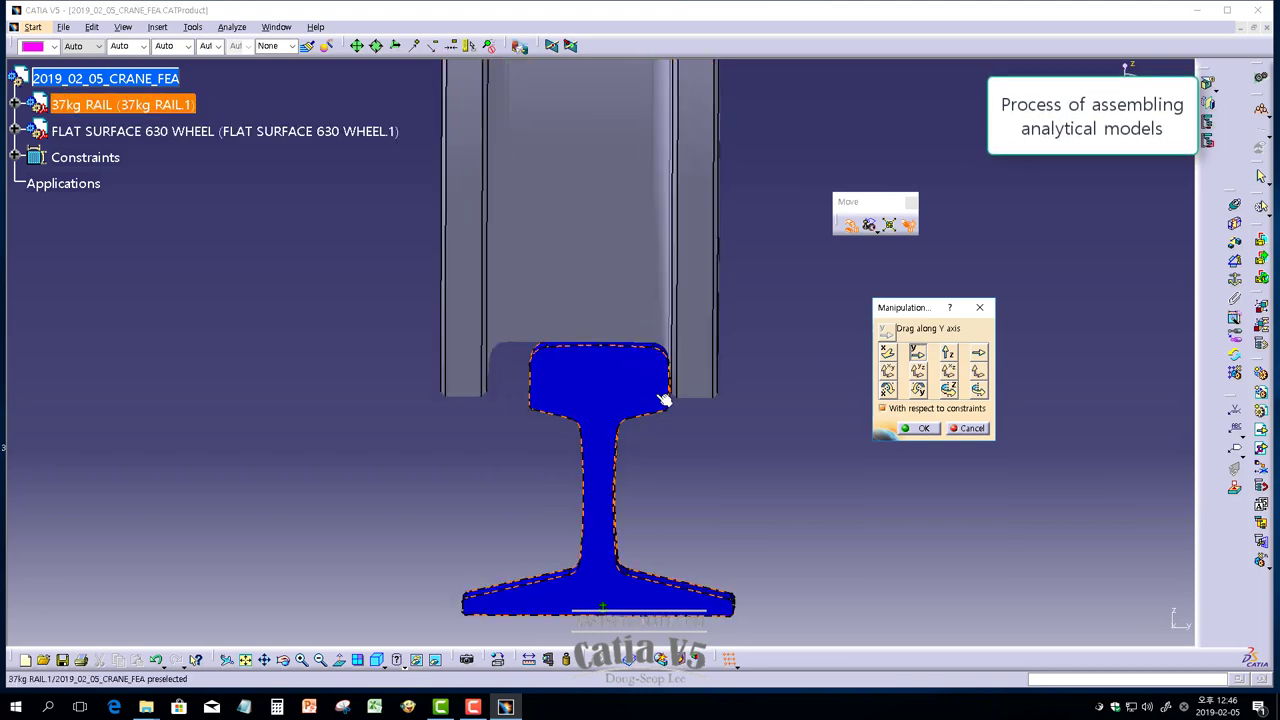
click(948, 352)
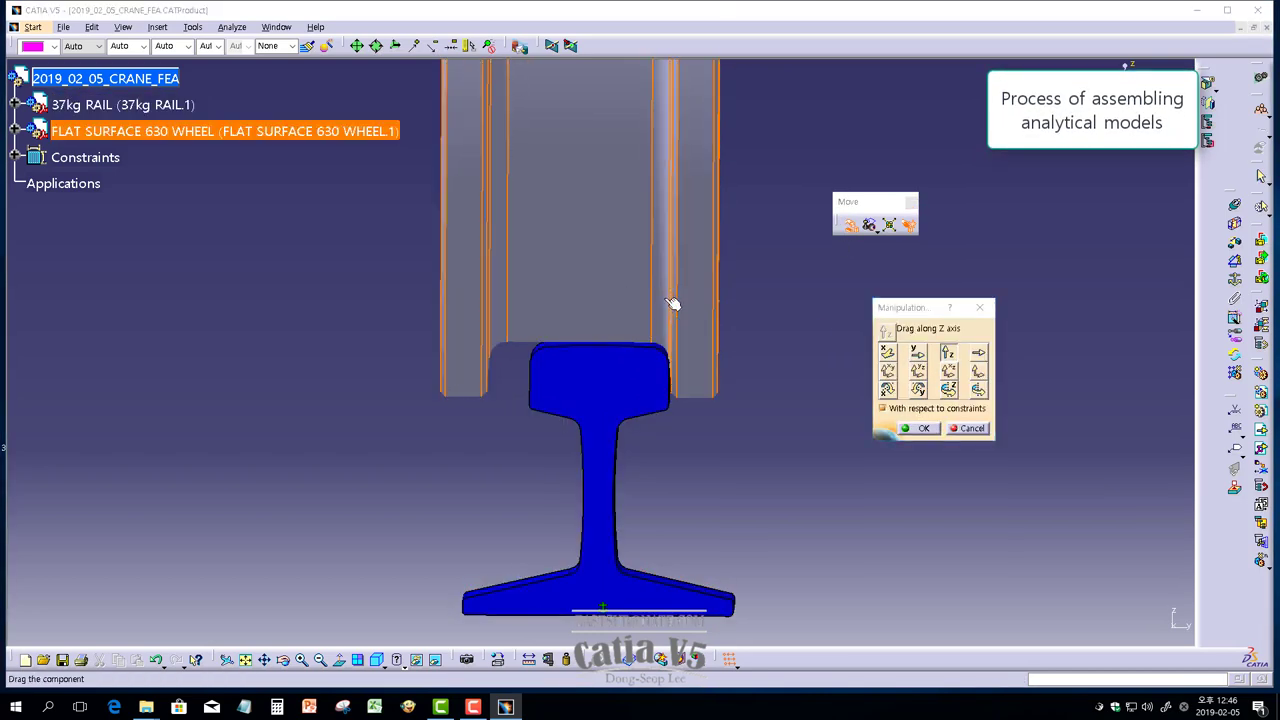
drag(674, 303, 674, 292)
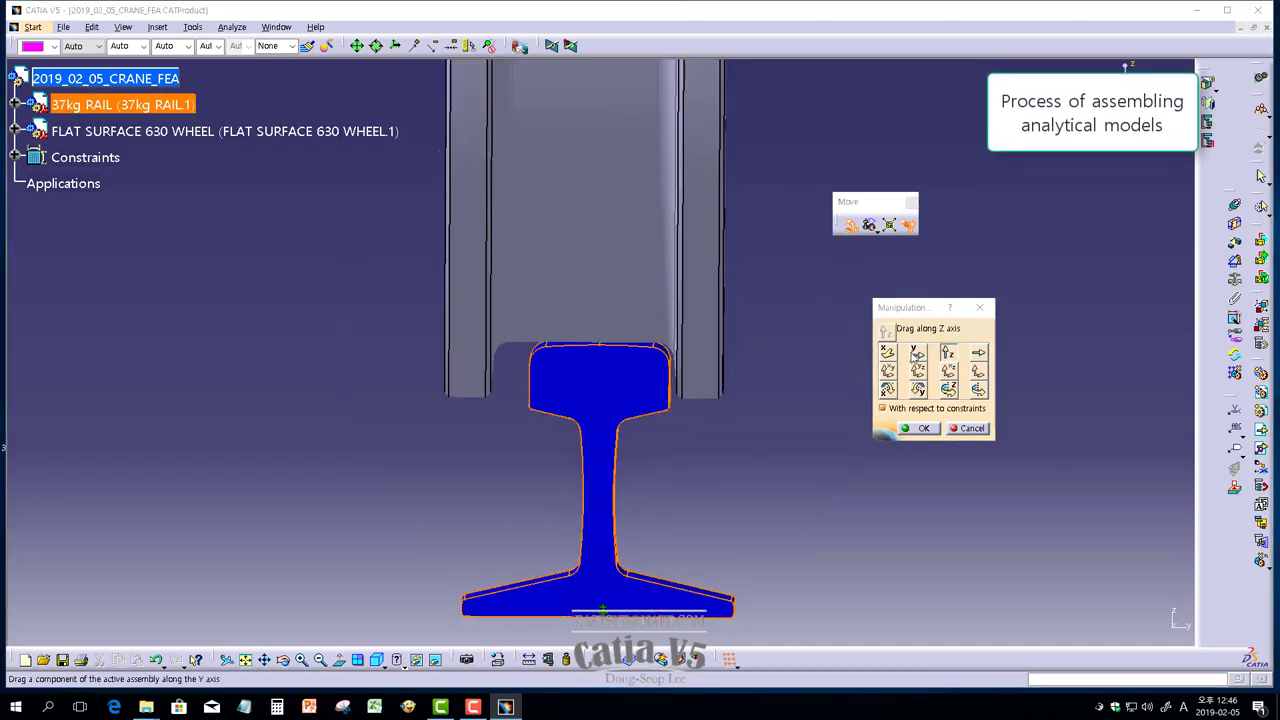
click(916, 352)
drag(572, 238, 566, 237)
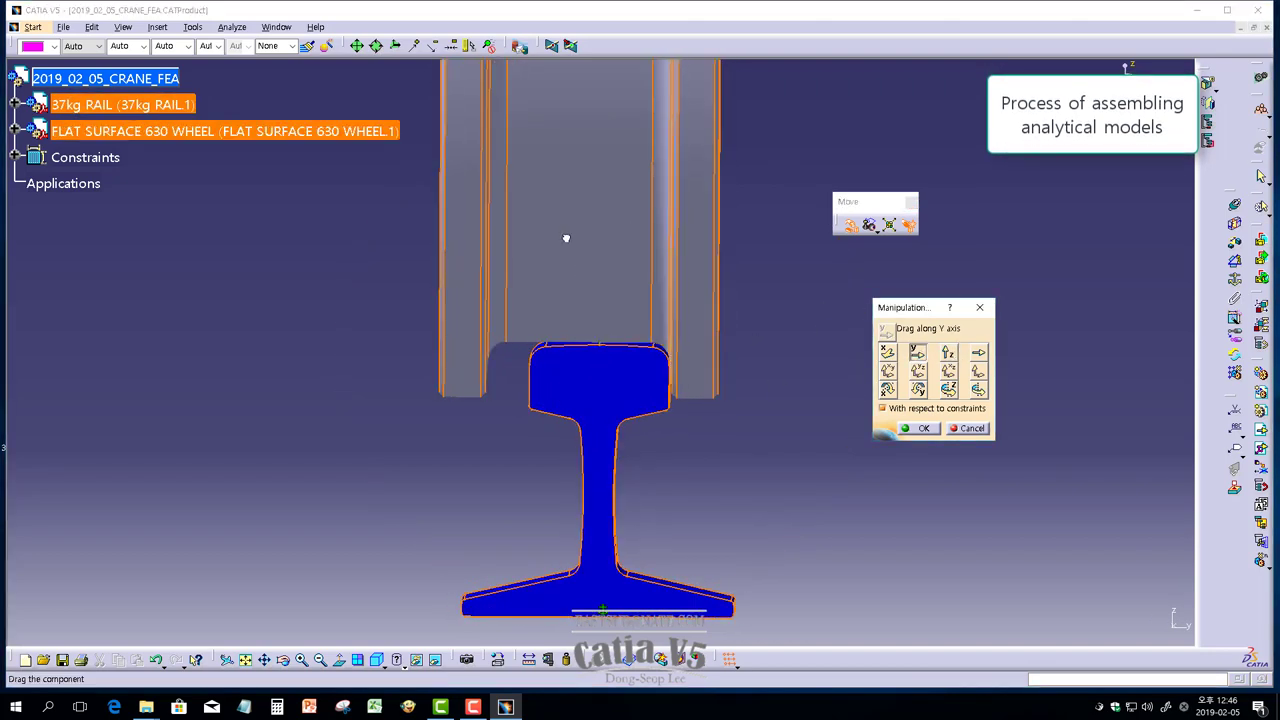
click(915, 432)
key(ctrl+s)
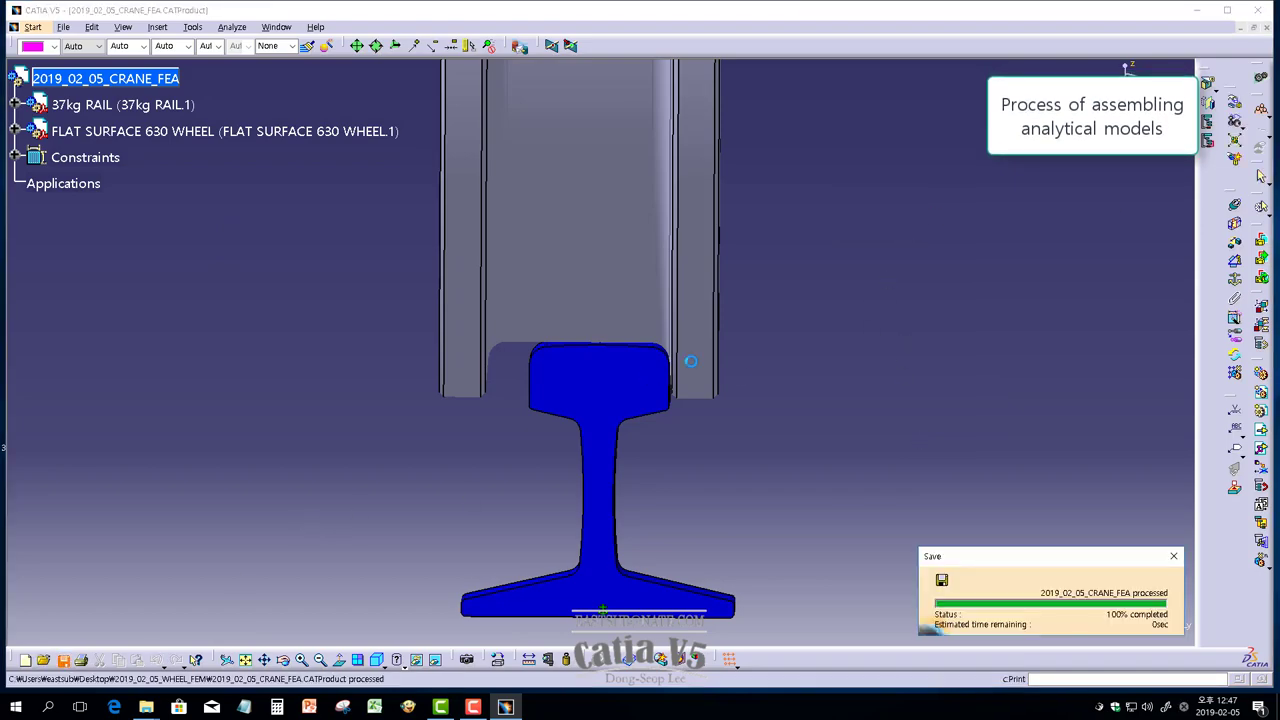
mouse_move(783, 346)
middle_down()
mouse_move(885, 362)
mouse_move(737, 429)
mouse_move(629, 551)
mouse_move(749, 491)
mouse_move(675, 500)
middle_up()
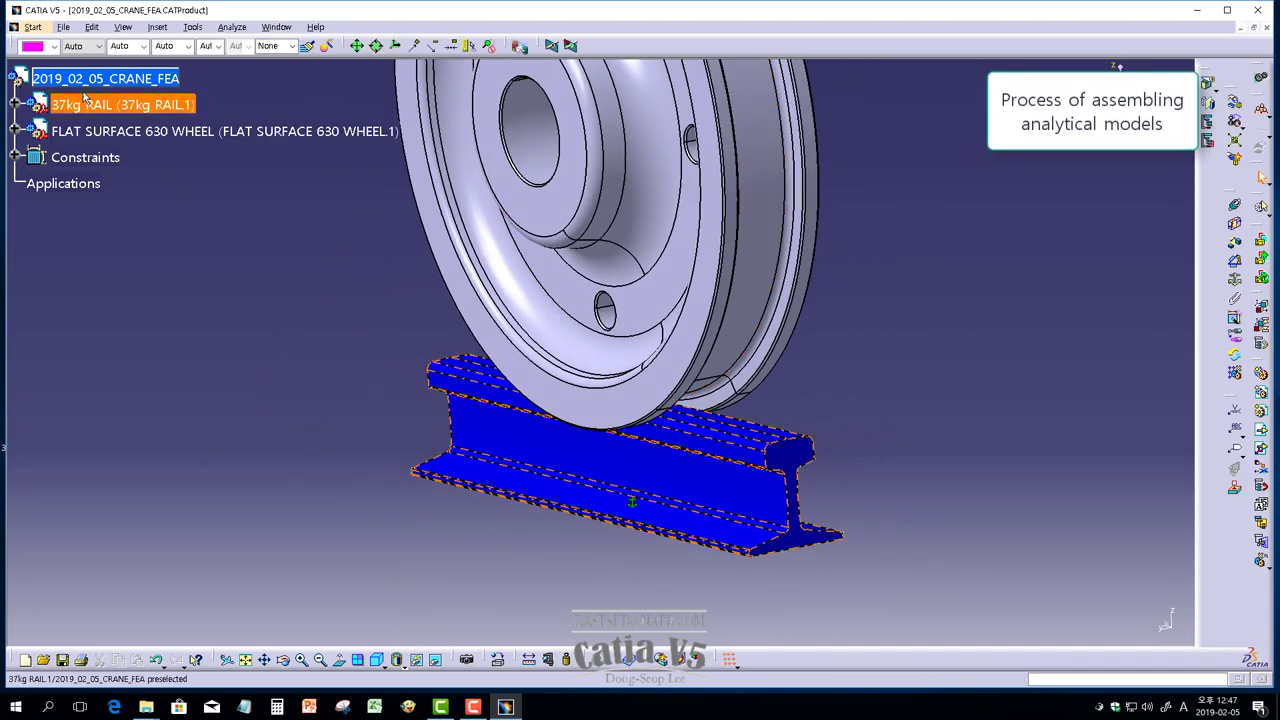
- Start a static analysis and save it as 2019_02_05_CRANE_AMD.CATAnalysis
click(1267, 28)
click(19, 27)
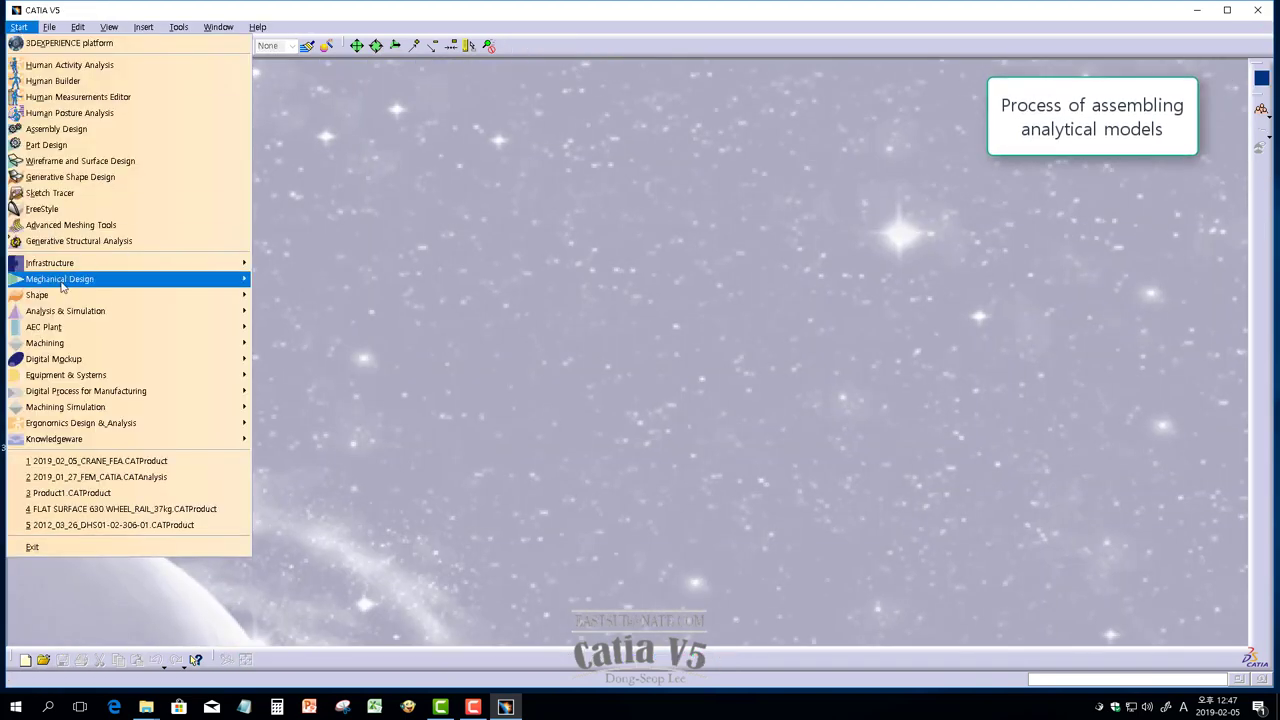
click(321, 327)
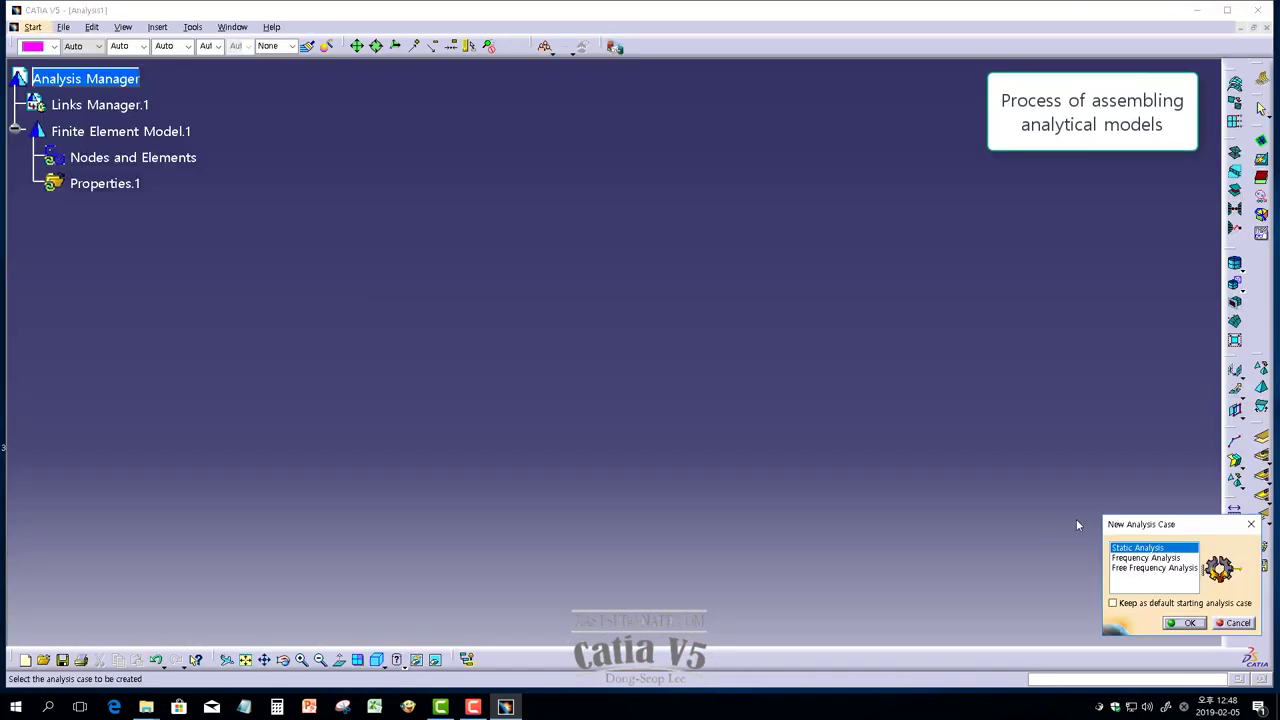
key(Return)
click(62, 660)
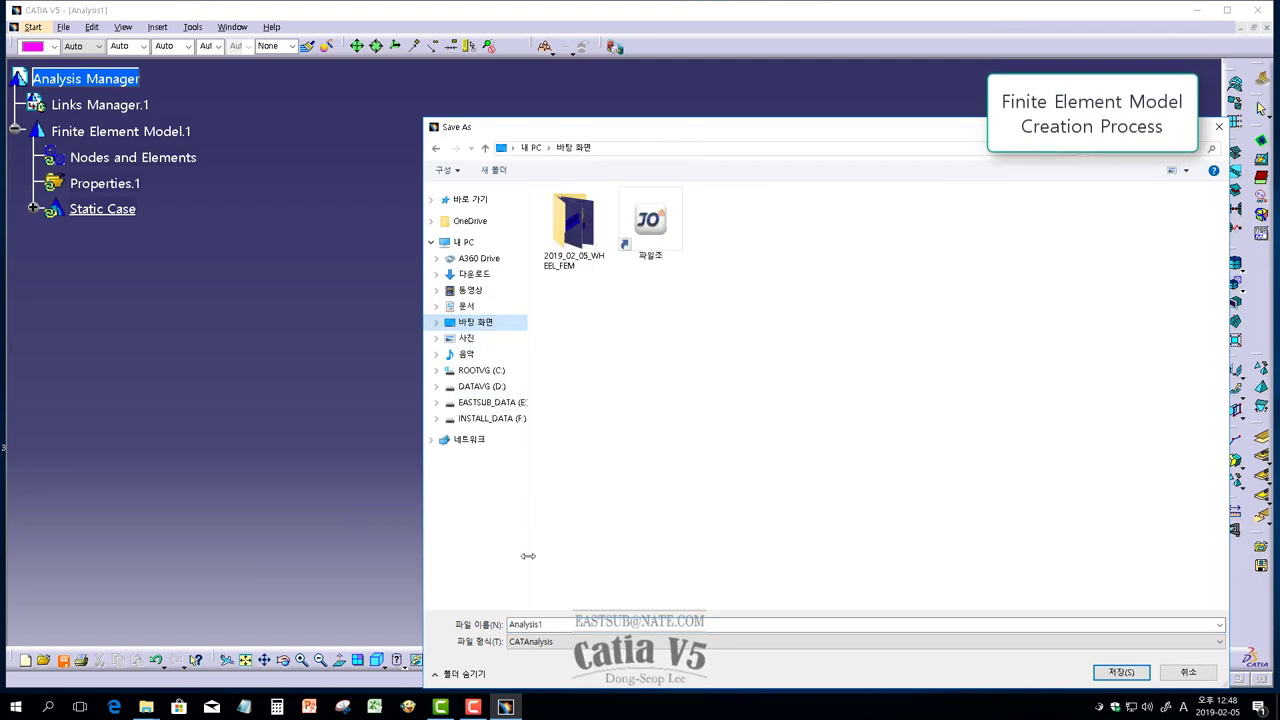
key(ctrl+v)
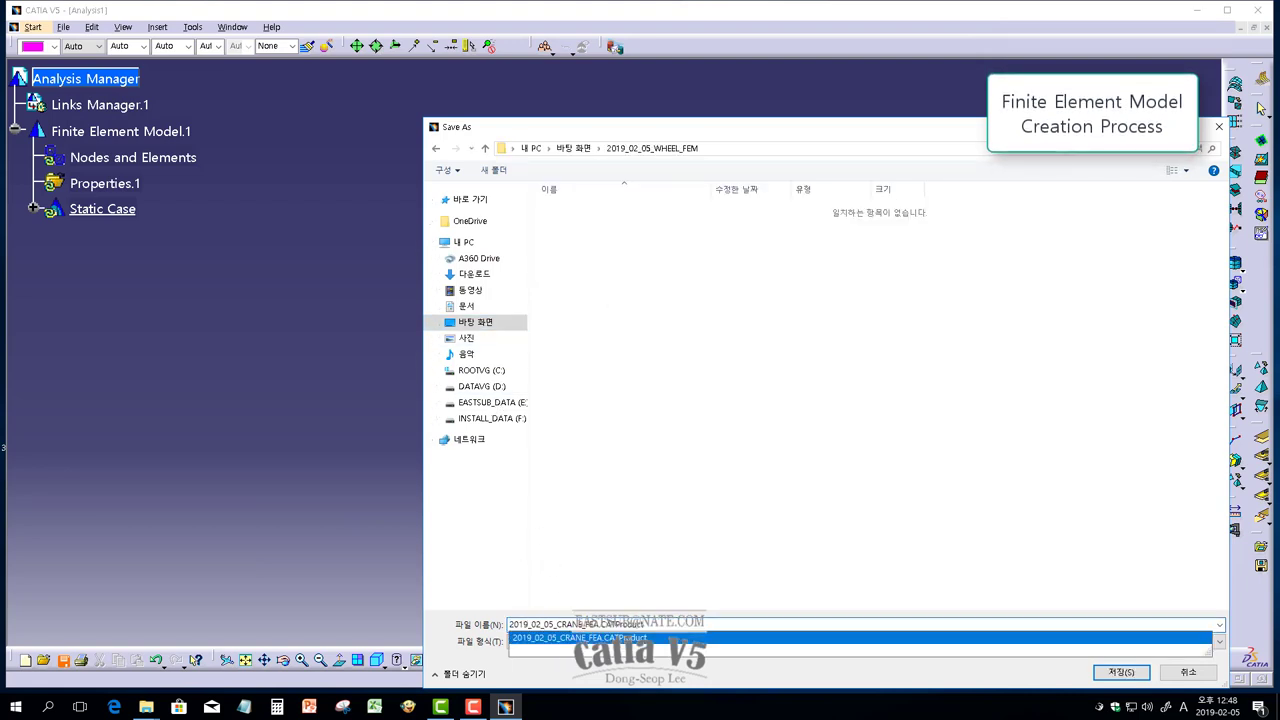
click(688, 644)
text(NAL)
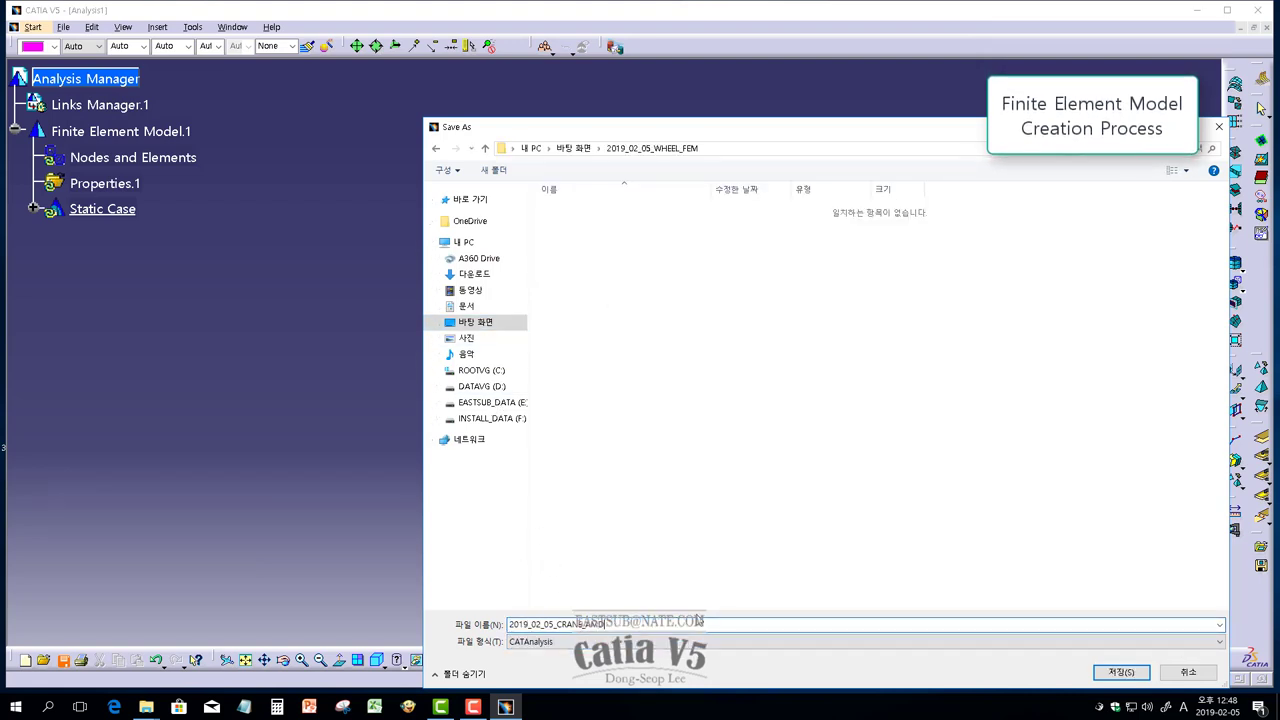
key(Return)
- Link the analysis to the 2019_02_05_CRANE_FEA product and save
double_click(87, 103)
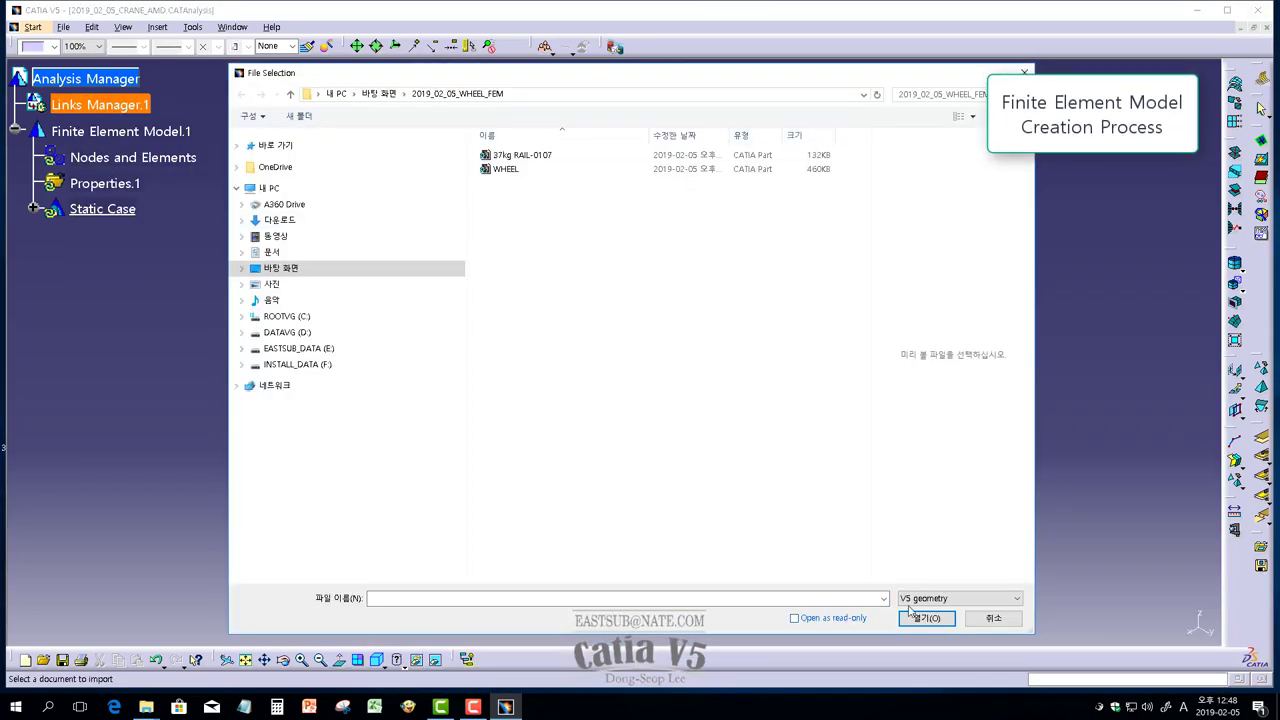
click(931, 623)
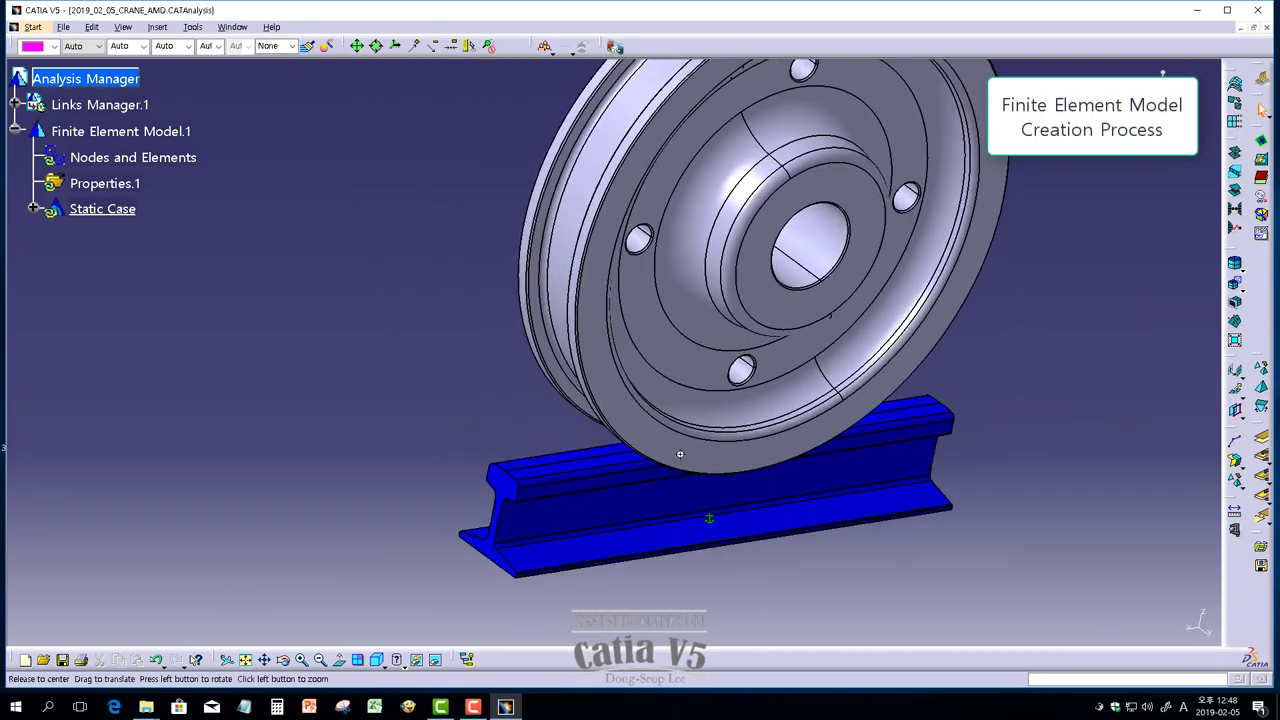
middle_drag(785, 446, 245, 423)
key(ctrl+s)
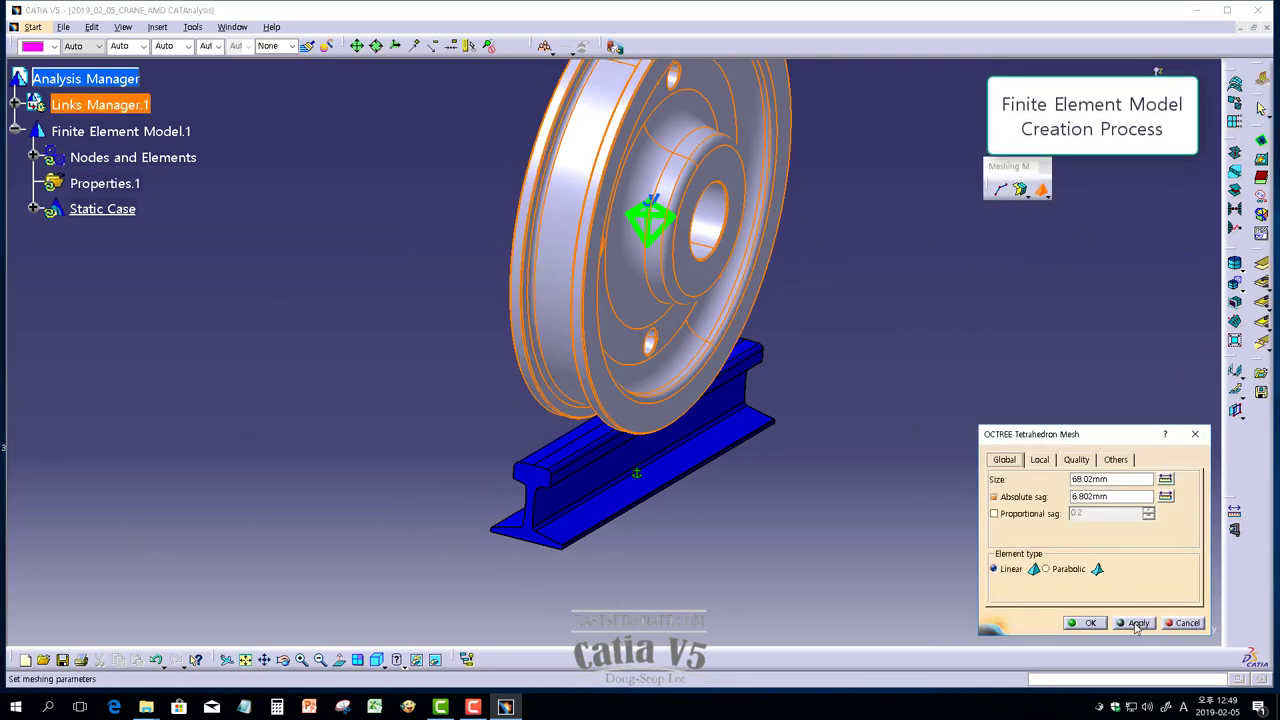
- Mesh the wheel and the rail with OCTREE tetrahedra and save
click(1137, 623)
click(1086, 622)
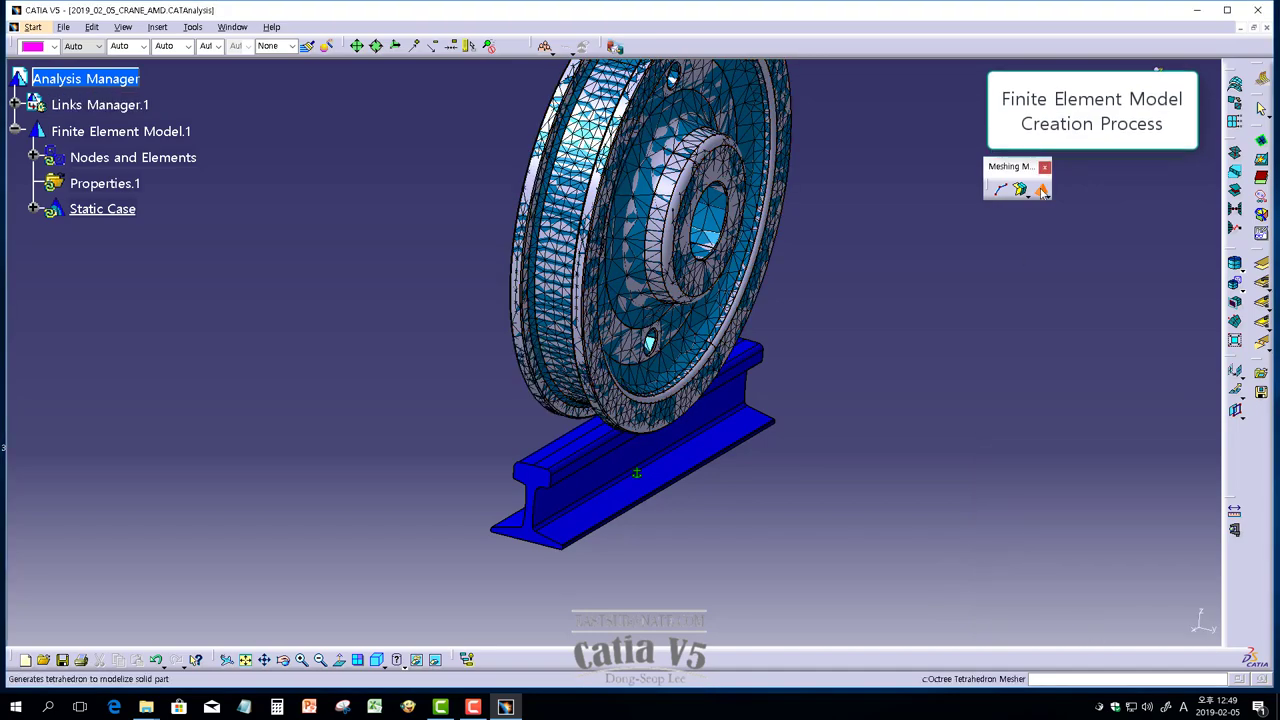
click(708, 432)
click(1118, 622)
click(1083, 622)
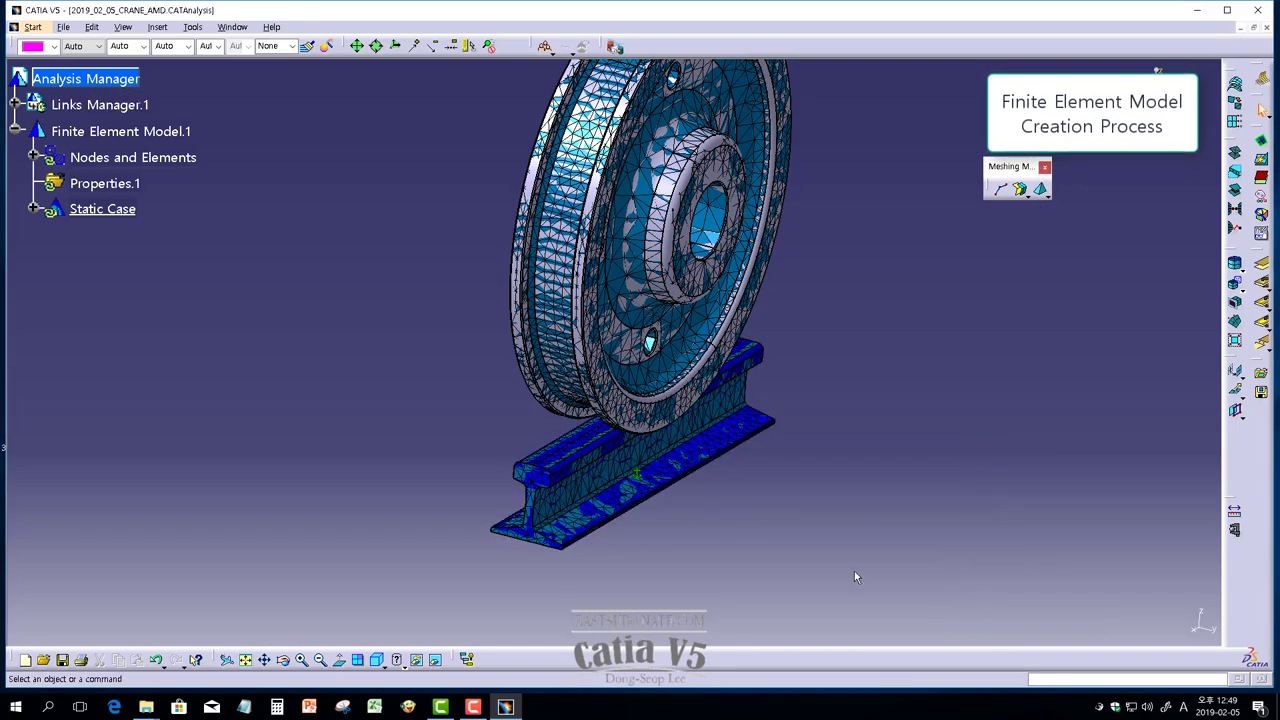
mouse_move(586, 480)
middle_down()
mouse_move(606, 457)
mouse_move(672, 557)
middle_up()
key(ctrl+s)
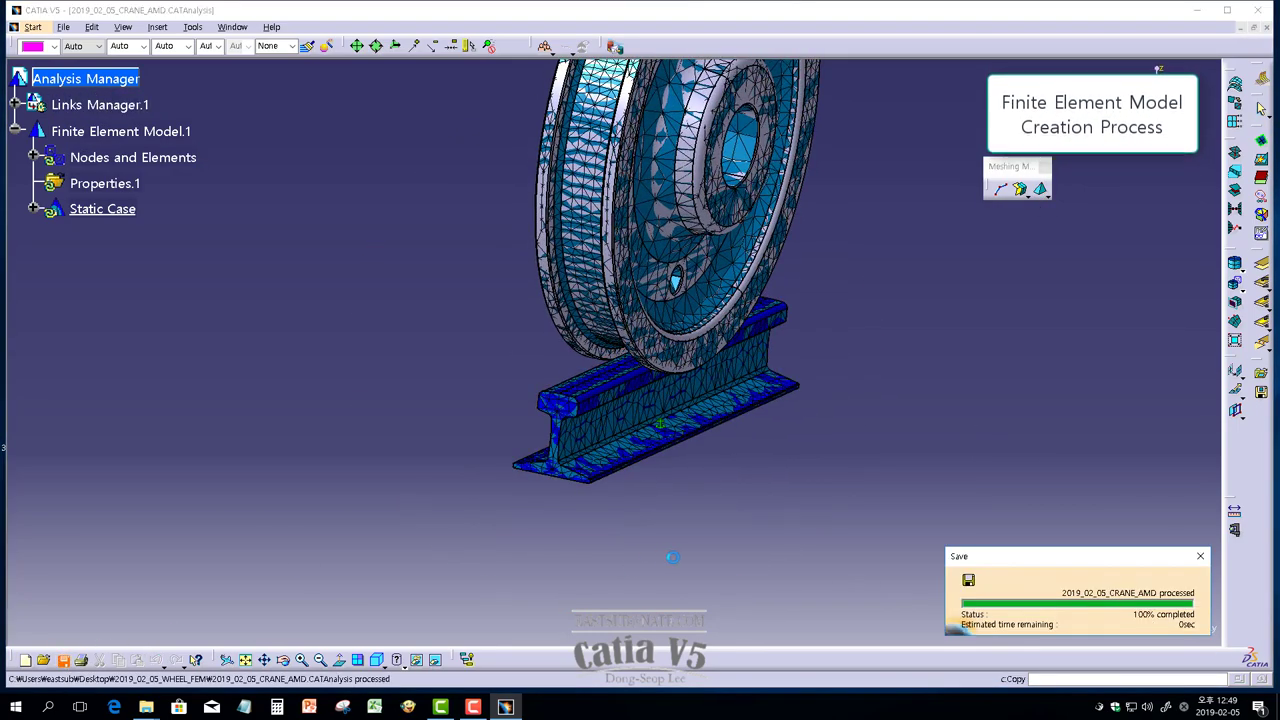
- Hide the wheel and rail meshes to expose the contact faces
click(1262, 265)
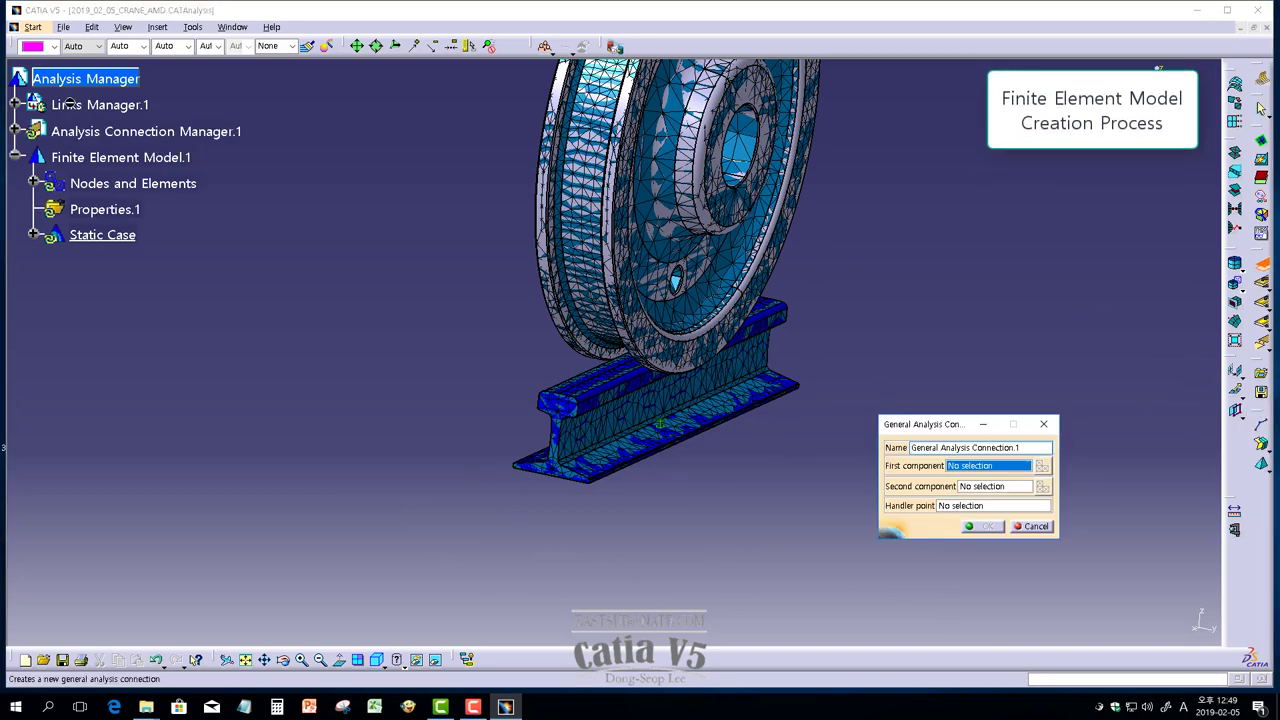
click(16, 104)
click(33, 209)
right_click(135, 238)
click(170, 280)
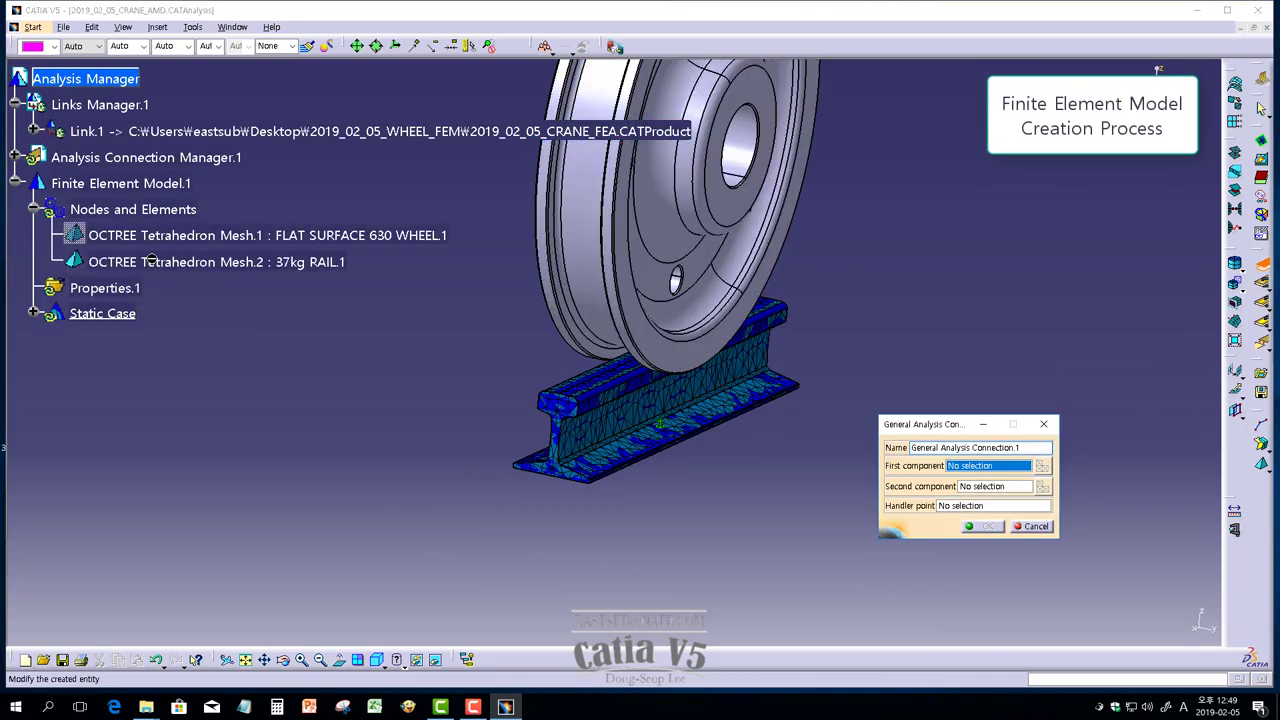
right_click(150, 261)
click(172, 292)
- Connect the rail's top face to the wheel's contact face as the first connection
middle_drag(563, 431, 981, 427)
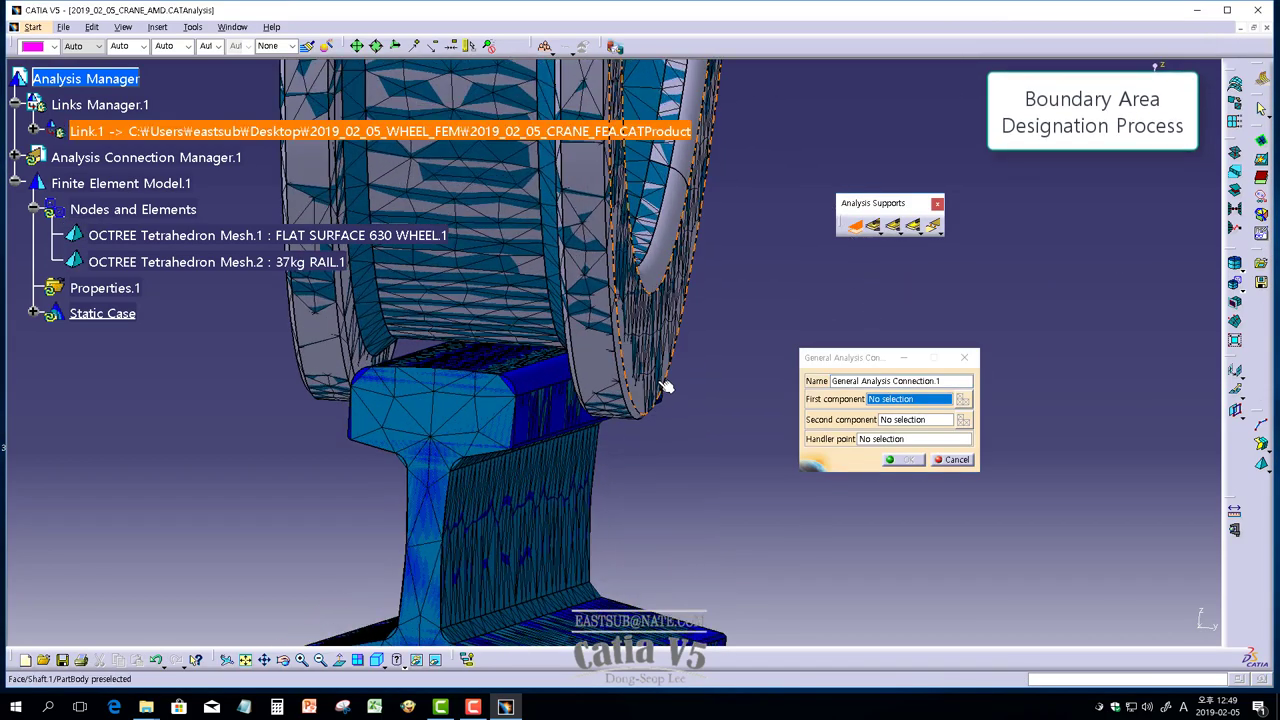
mouse_move(662, 400)
middle_down()
mouse_move(550, 393)
mouse_move(700, 410)
middle_up()
click(550, 393)
click(542, 316)
middle_drag(542, 316, 640, 360)
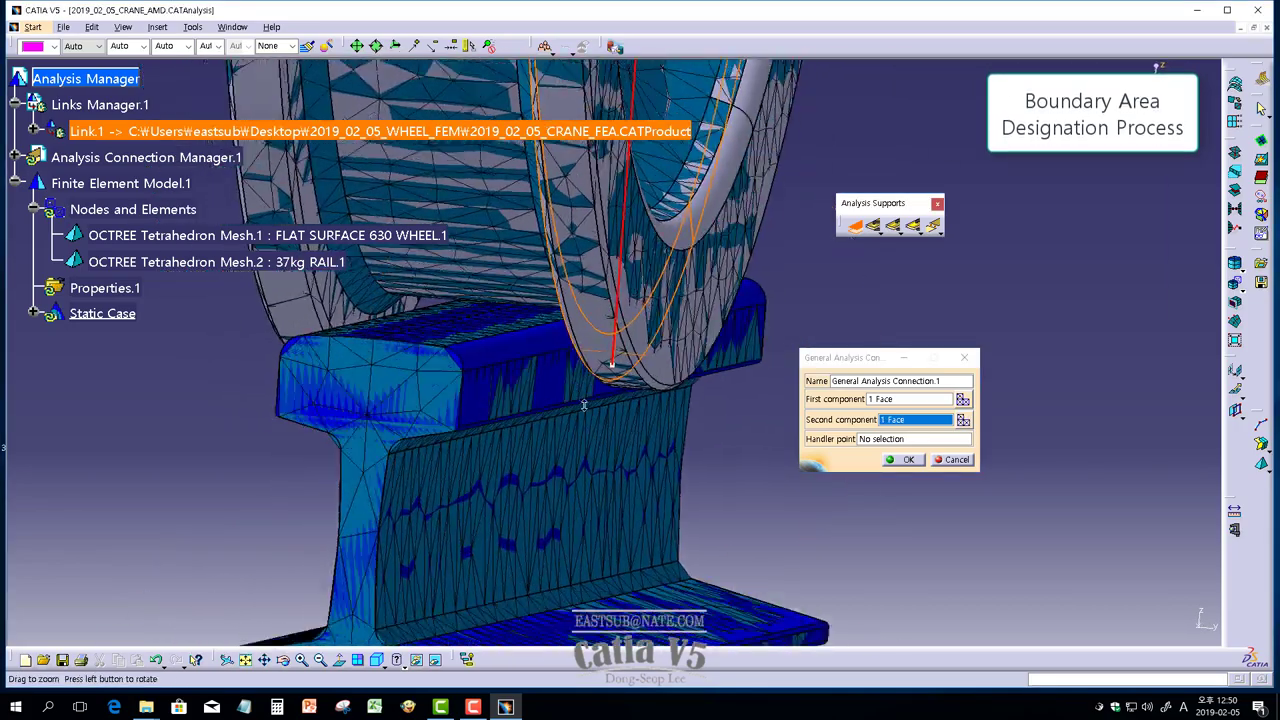
click(907, 461)
- Create a second connection from further rail top faces to the wheel face
middle_drag(500, 400, 398, 376)
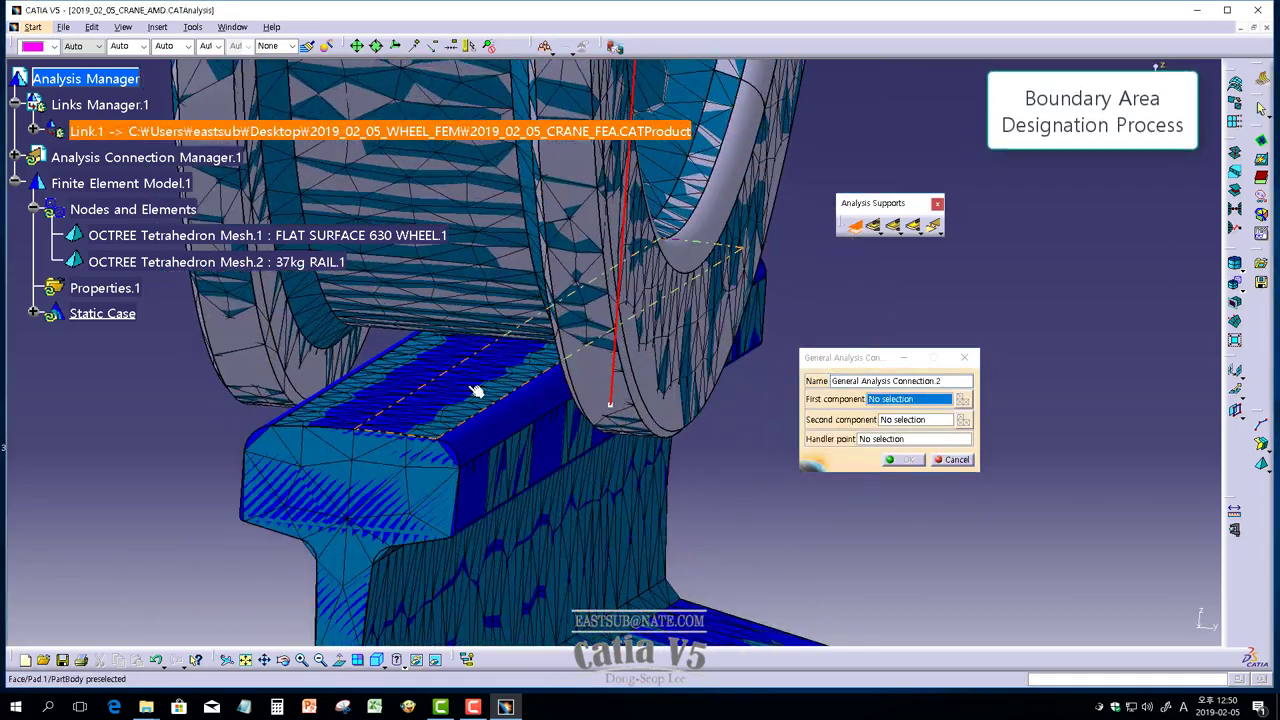
click(398, 376)
click(522, 428)
mouse_move(522, 428)
middle_down()
mouse_move(512, 354)
mouse_move(614, 363)
middle_up()
click(512, 354)
click(903, 459)
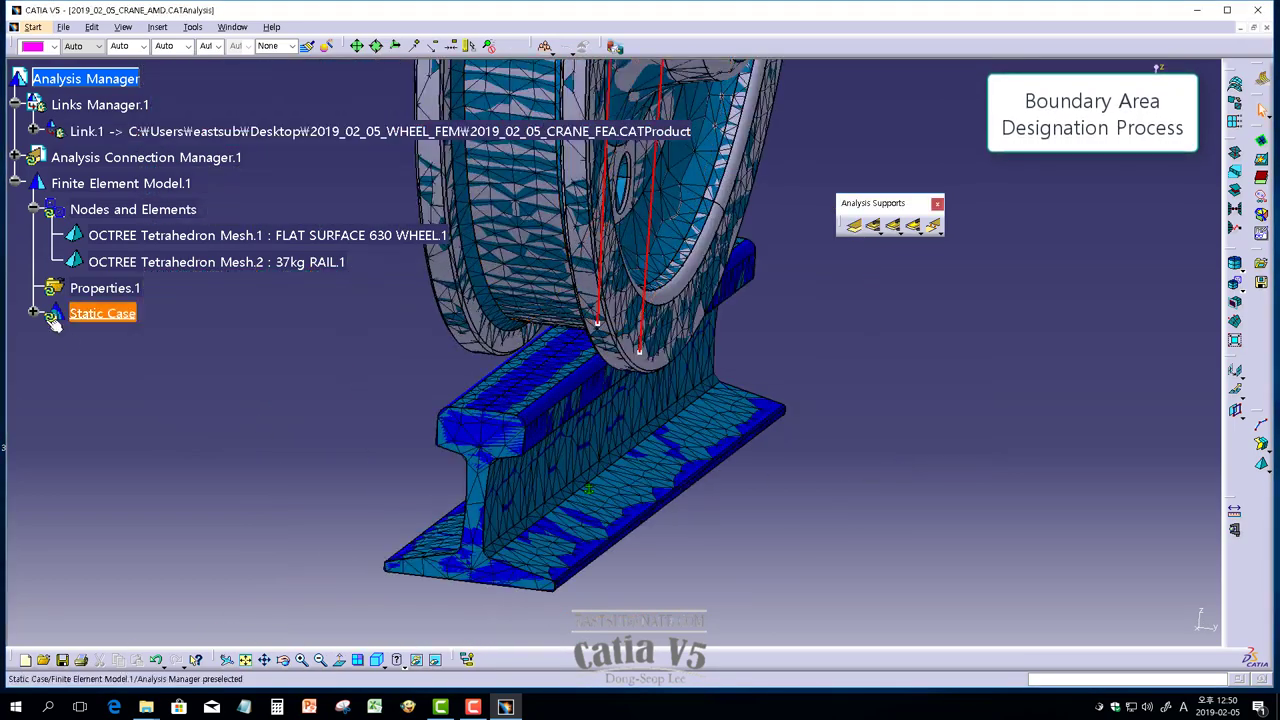
- Expand the Analysis Connections branch to review the new connections
click(16, 157)
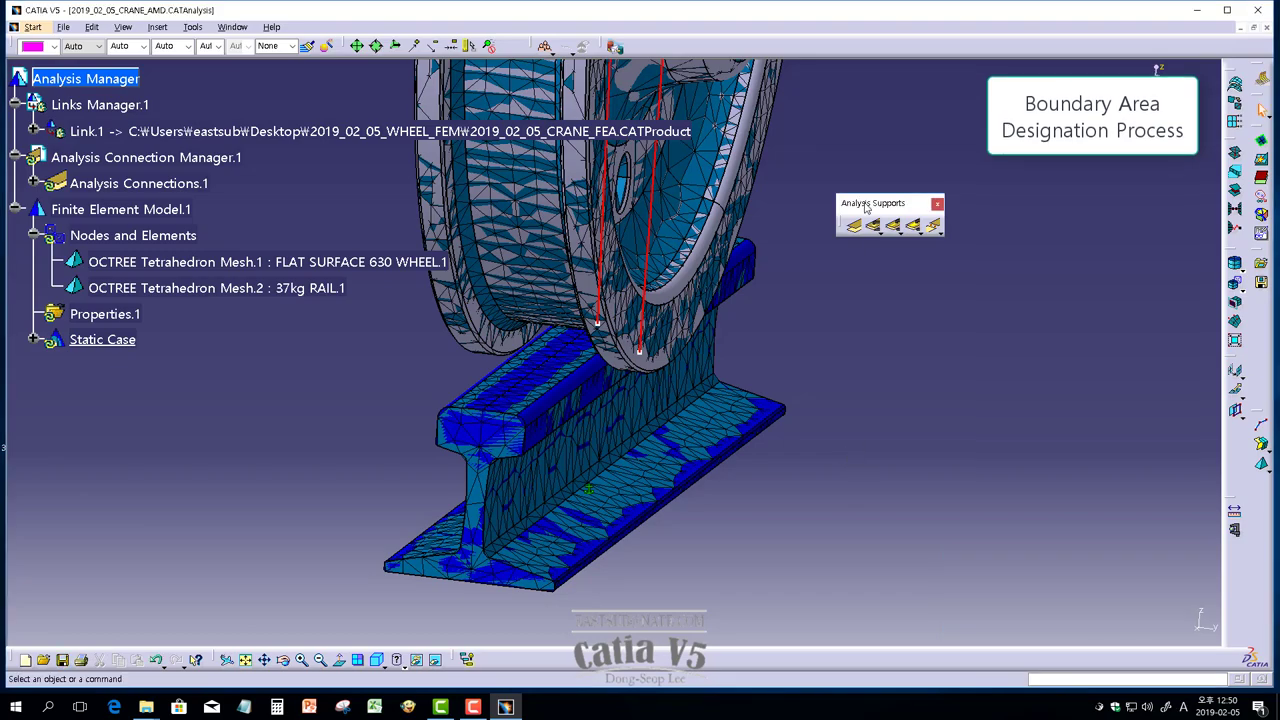
drag(1271, 305, 1271, 310)
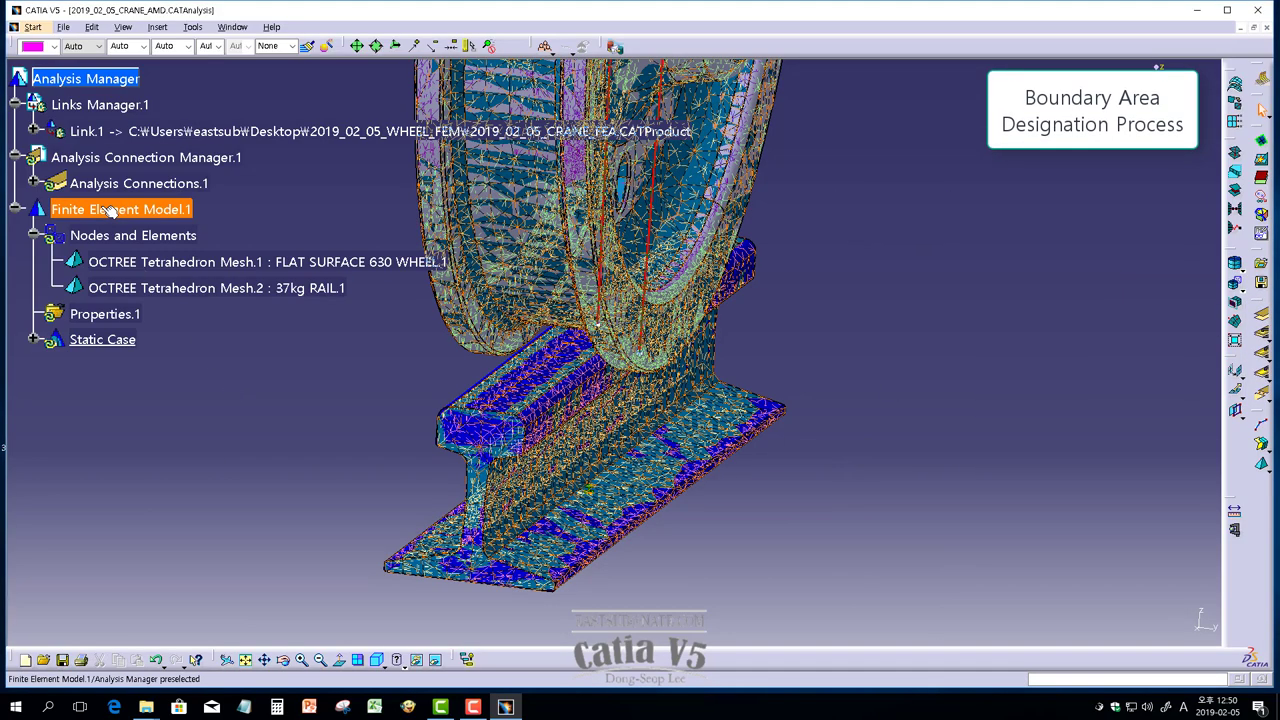
right_click(100, 232)
- Save the analysis and reload the Generative Structural Analysis workbench
key(Escape)
click(63, 661)
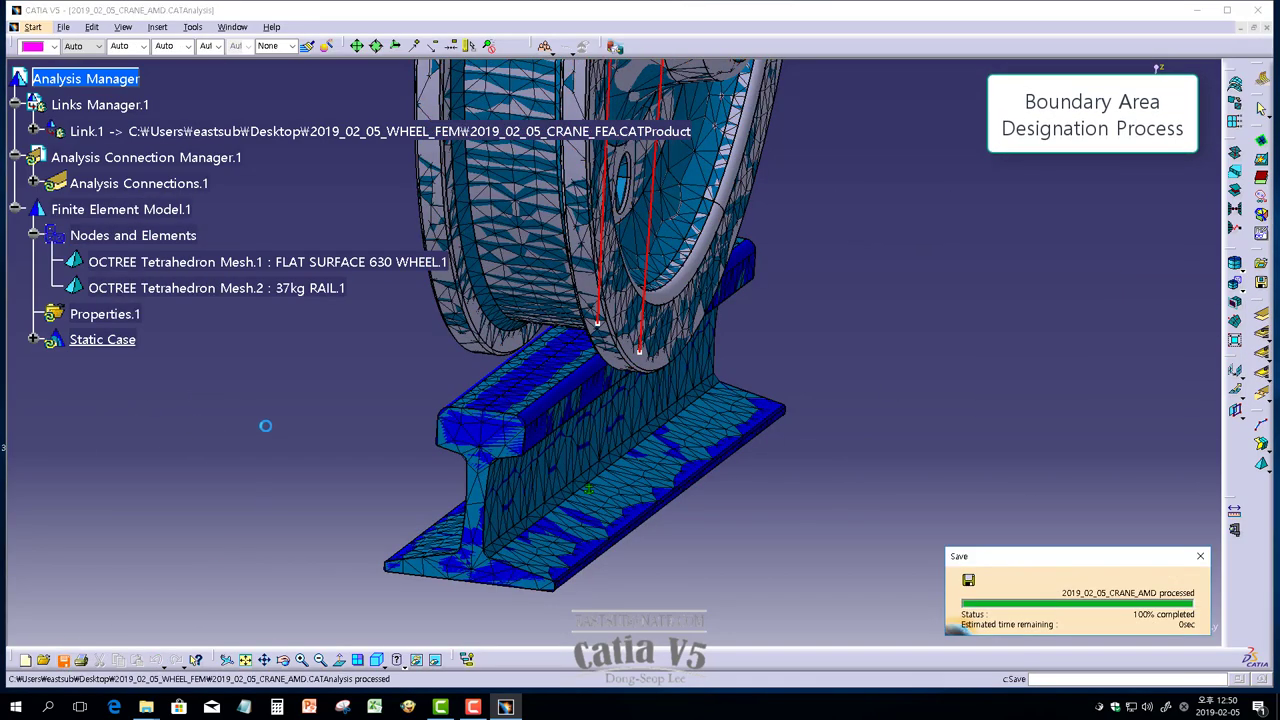
middle_drag(263, 425, 469, 423)
click(33, 27)
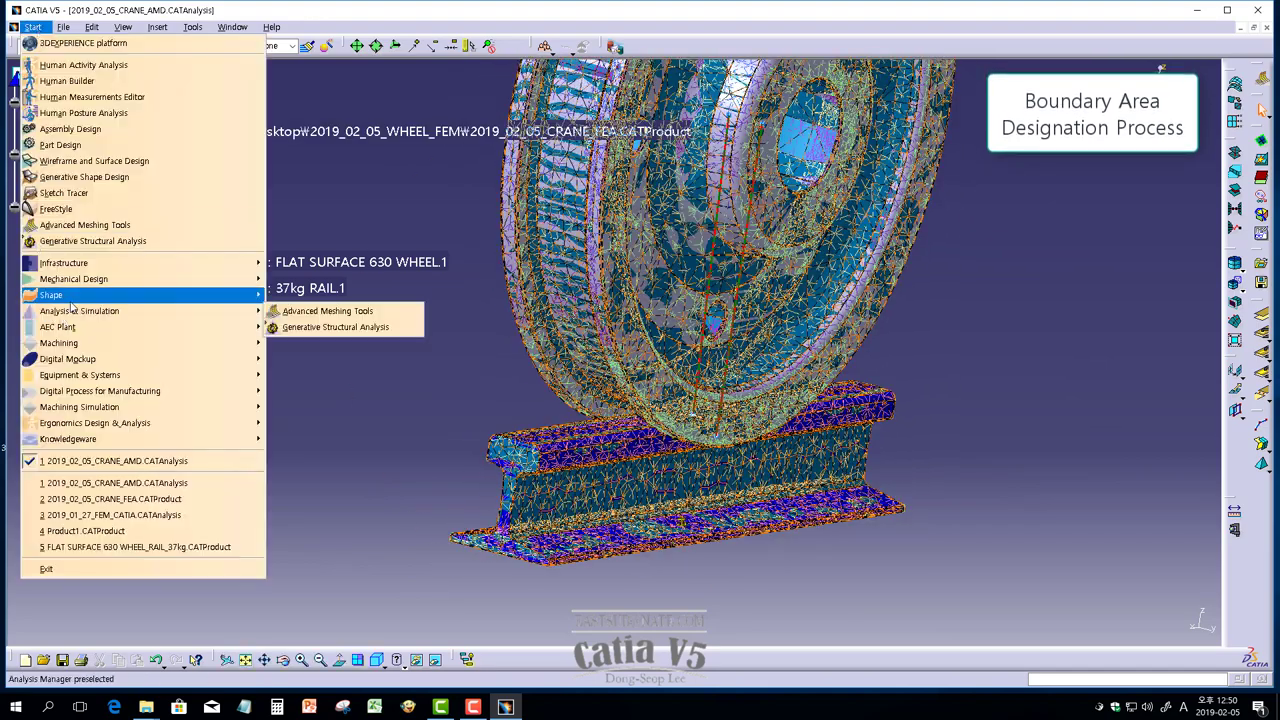
click(343, 326)
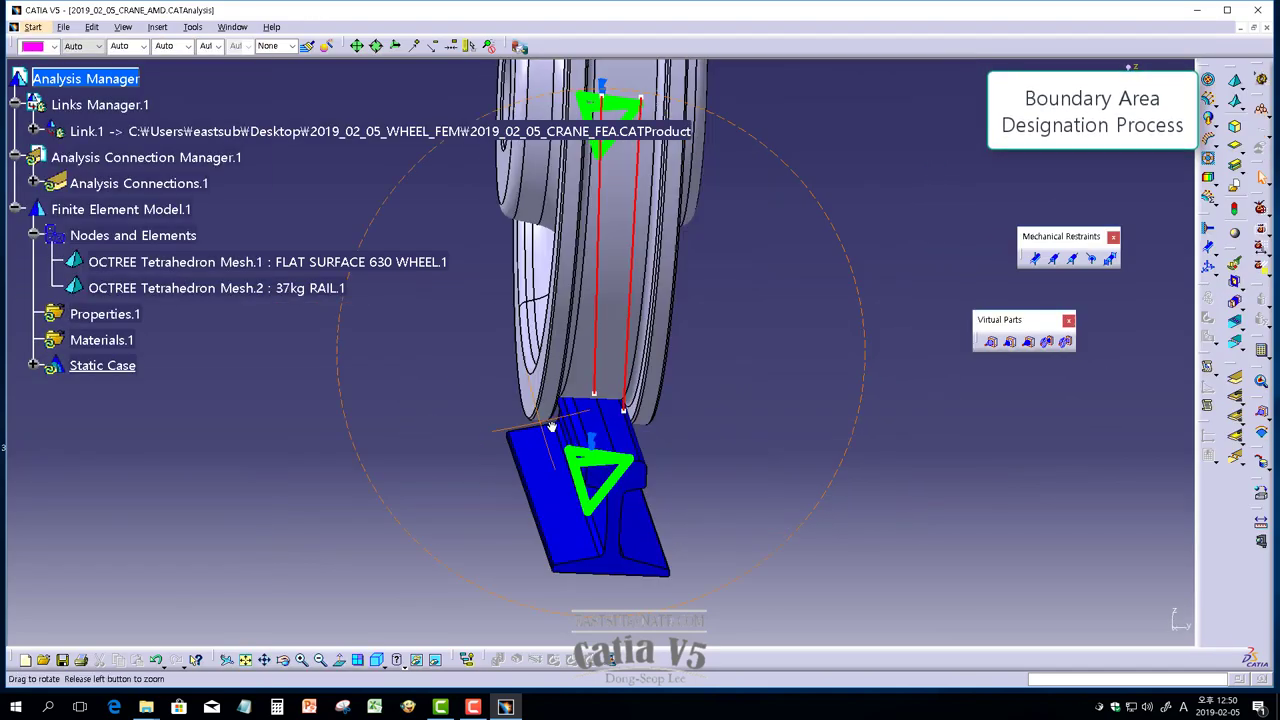
middle_drag(396, 405, 300, 430)
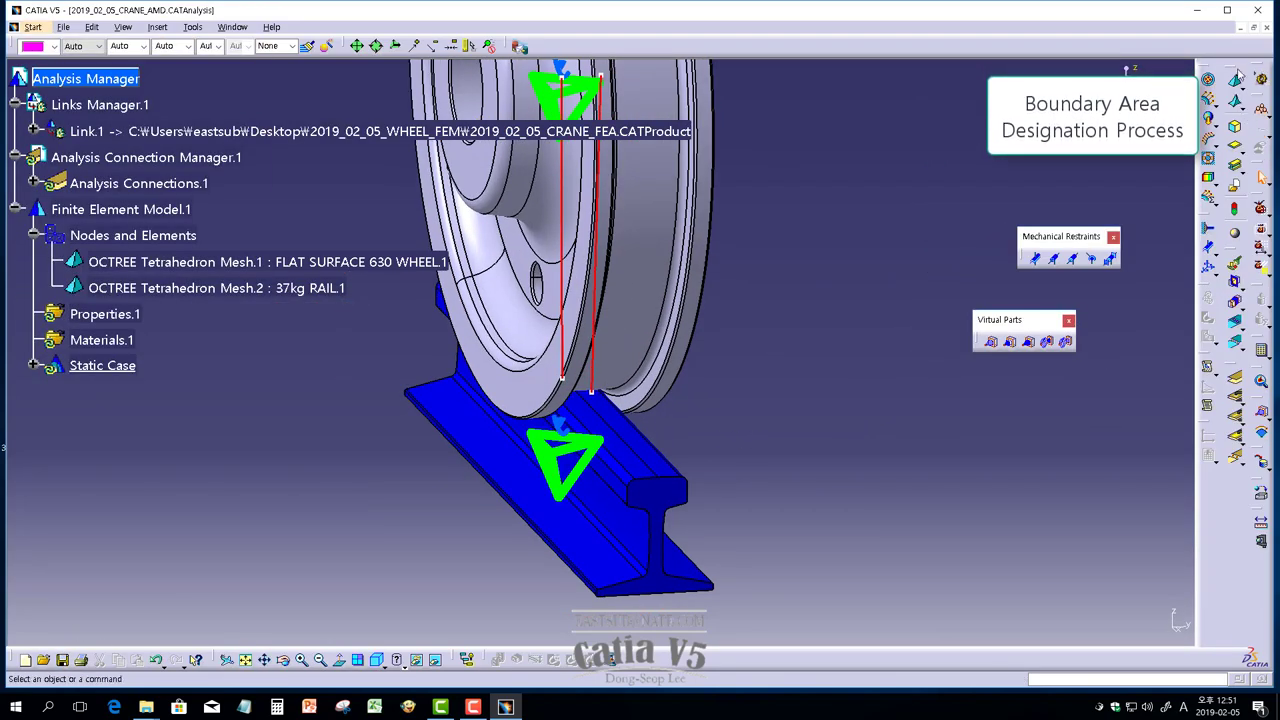
- Run Model Checker, review connection and body results, and close it
click(878, 215)
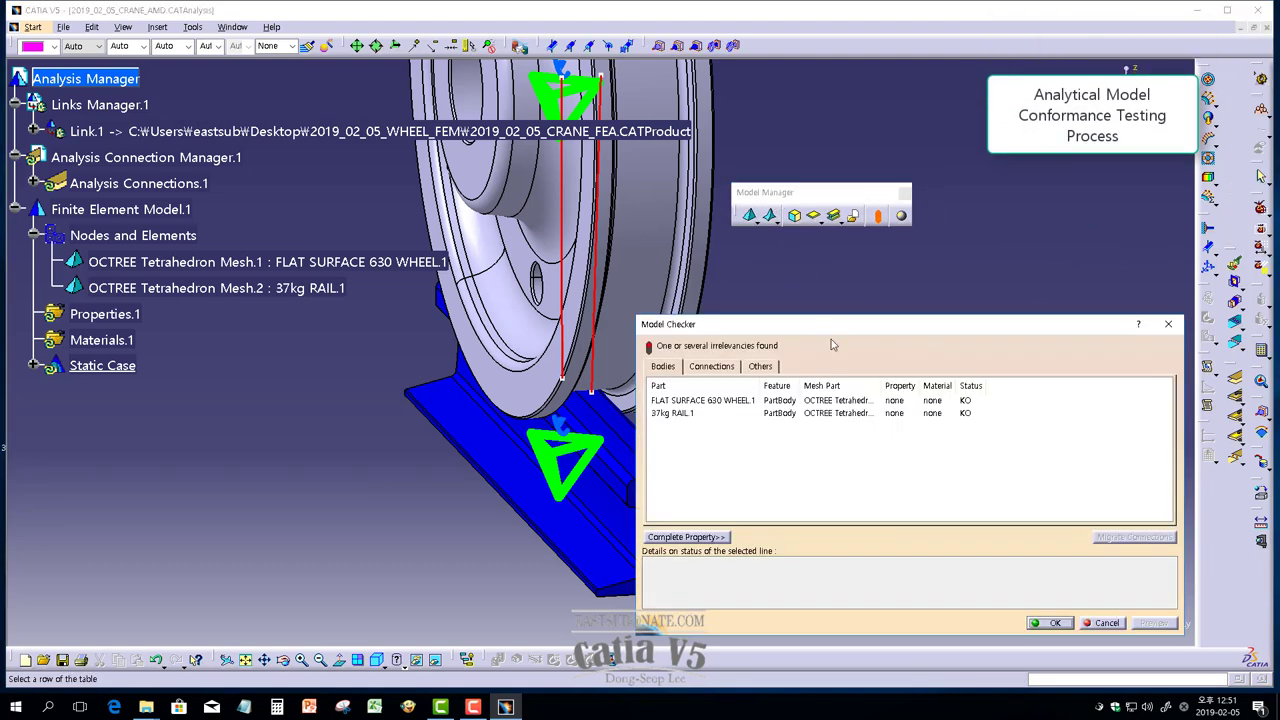
drag(831, 325, 663, 256)
click(500, 331)
click(544, 297)
click(494, 343)
click(494, 331)
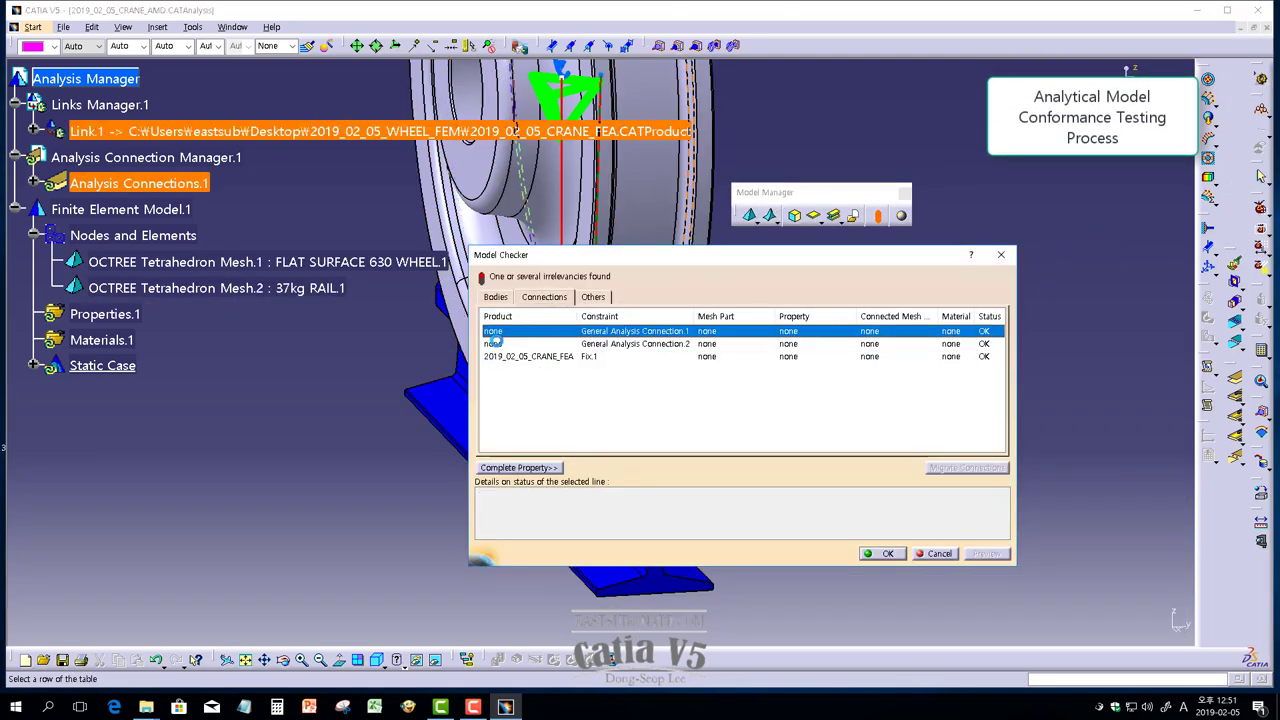
click(593, 297)
click(495, 297)
click(500, 331)
click(887, 553)
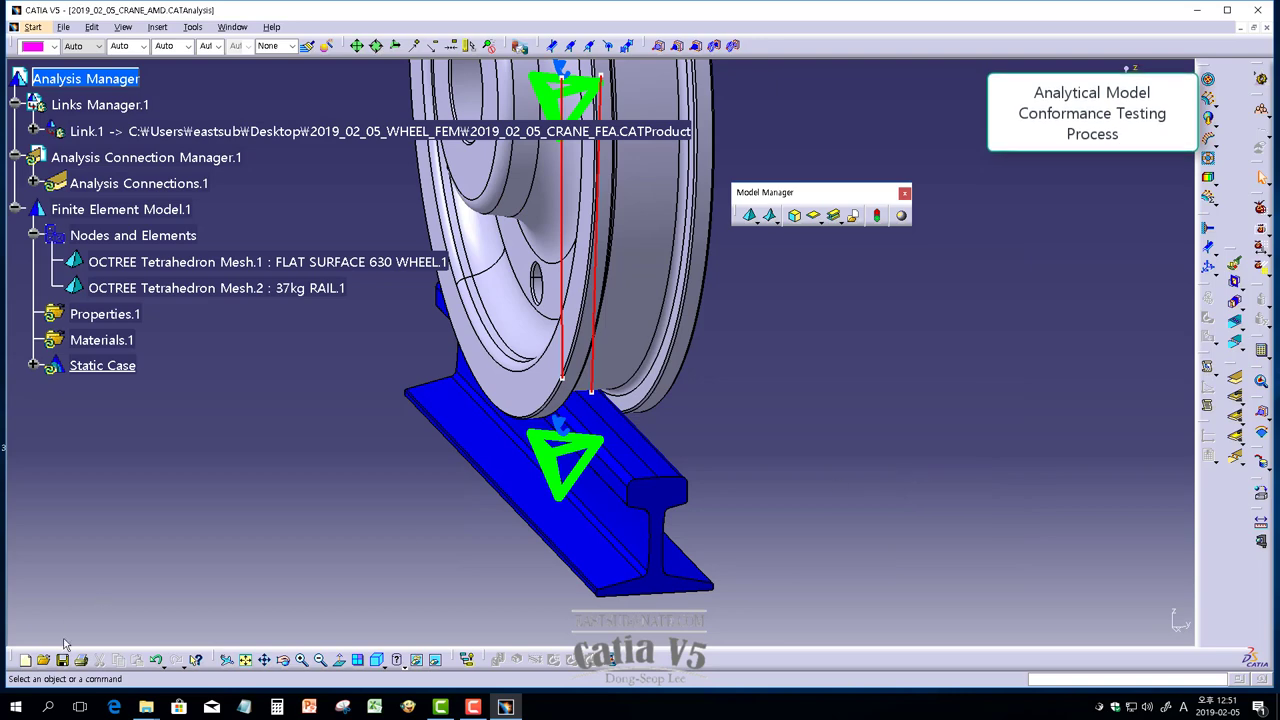
- Apply isotropic Iron from the Metal catalog as a user material
click(901, 215)
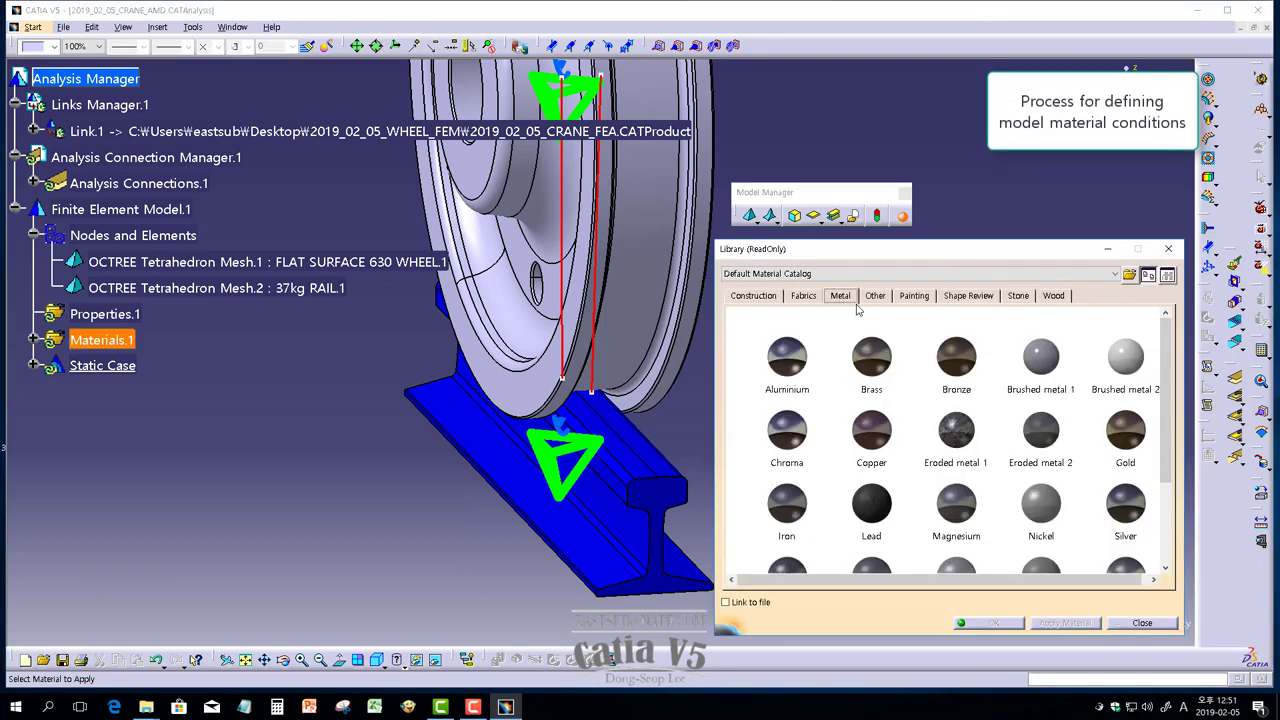
scroll(850, 420, down, 3)
click(814, 500)
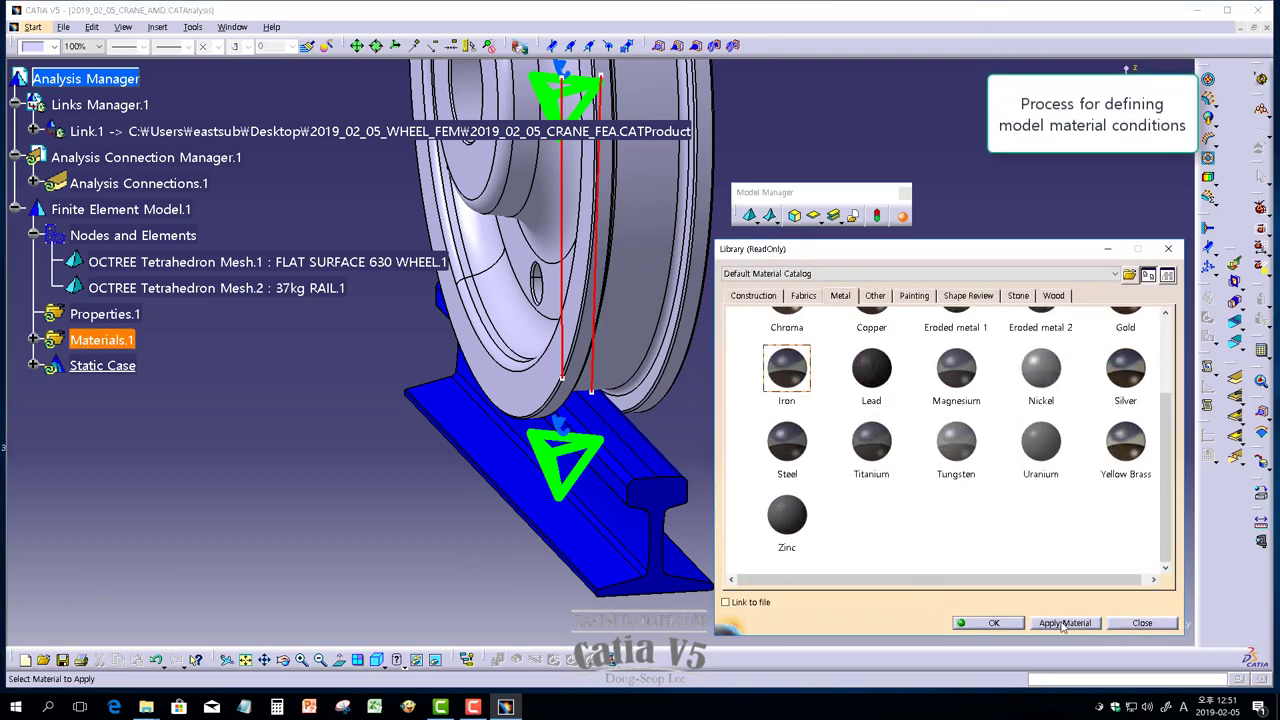
right_click(787, 372)
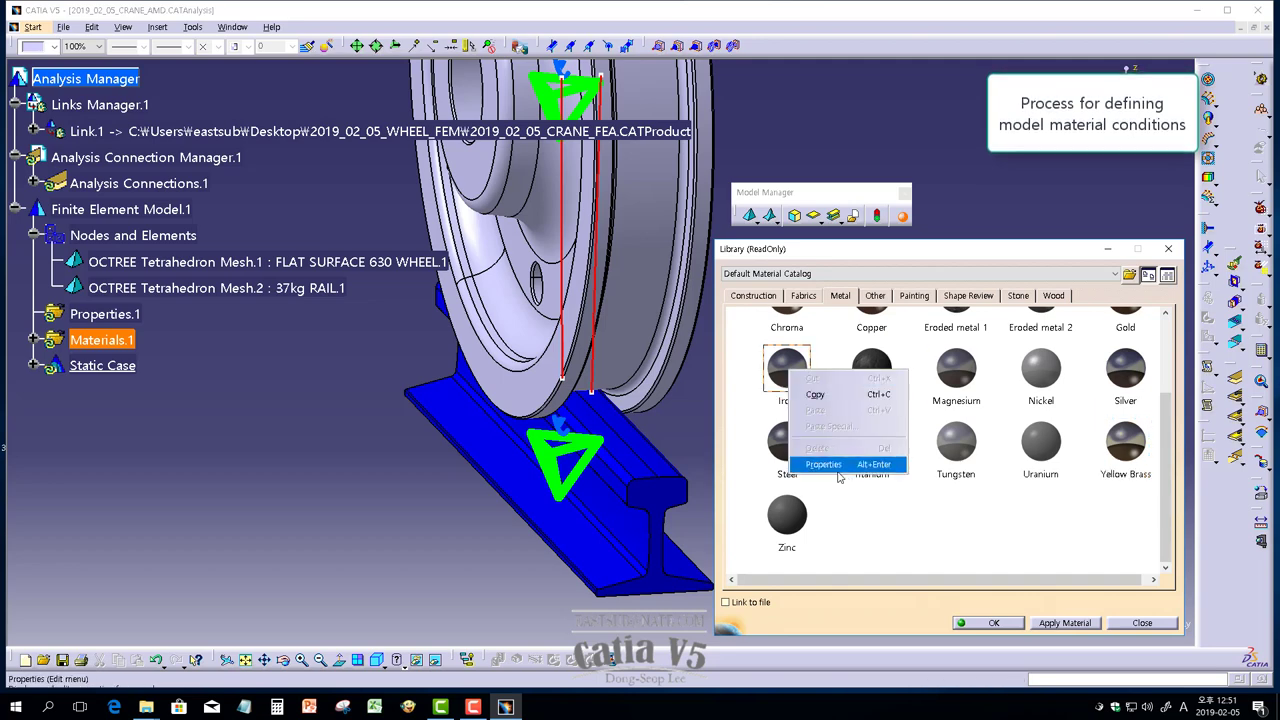
click(820, 462)
click(1031, 348)
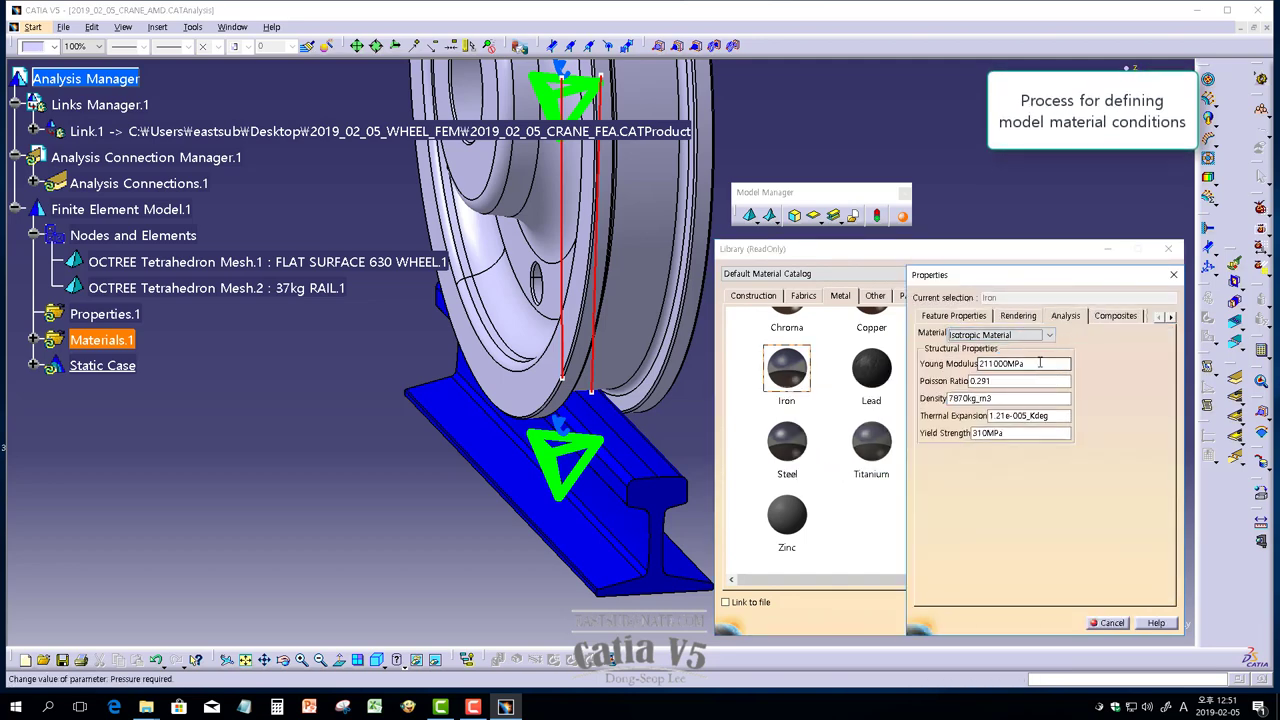
click(1110, 623)
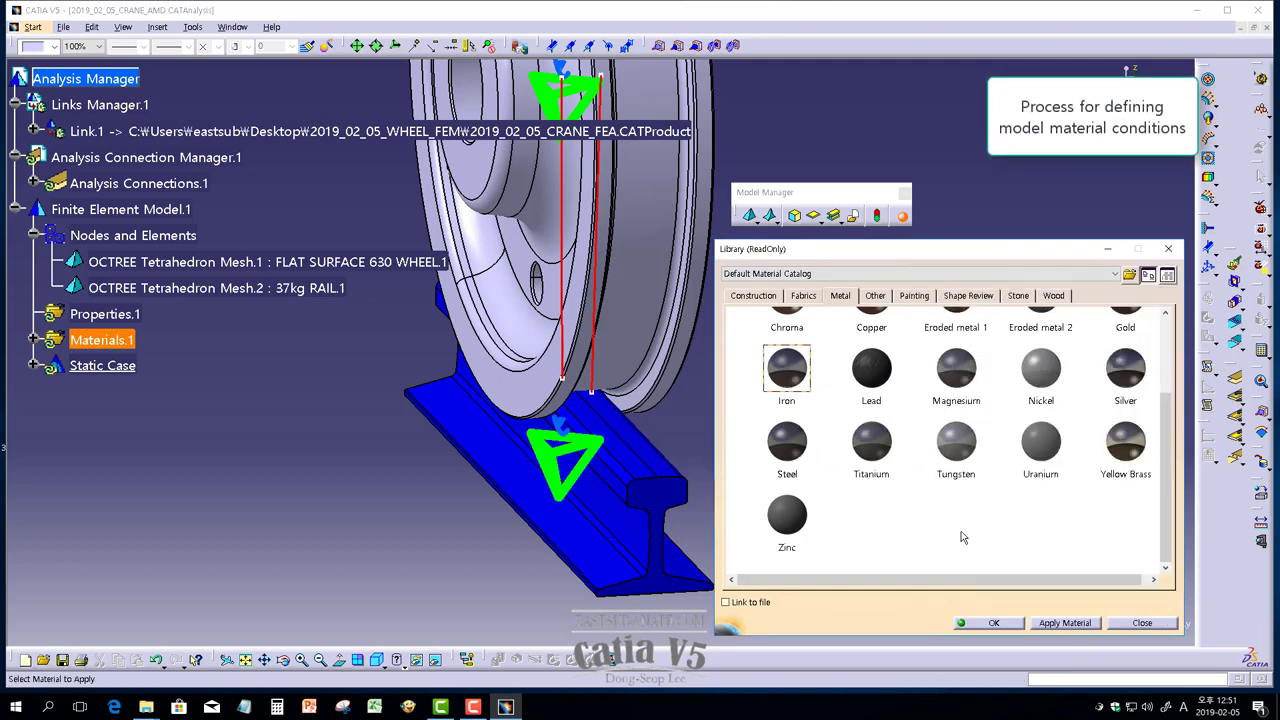
click(40, 344)
click(993, 623)
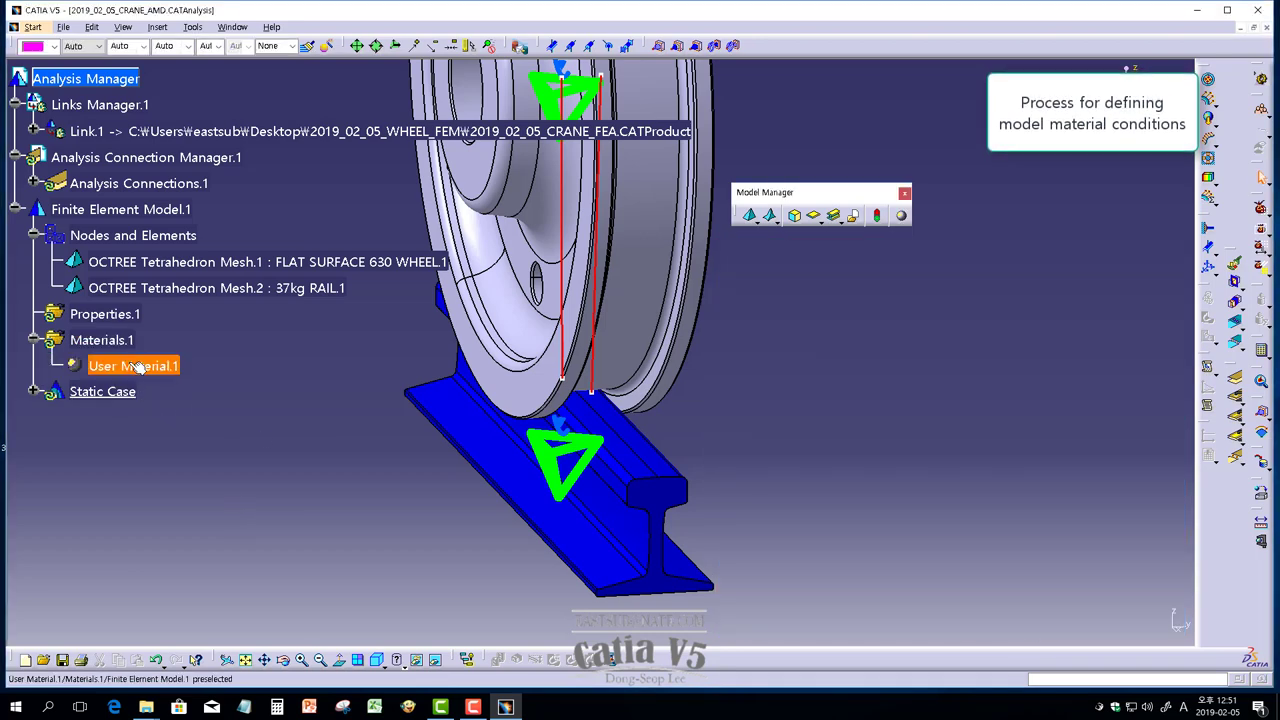
- Rename User Material.1 to Iron in its properties
right_click(133, 366)
click(185, 421)
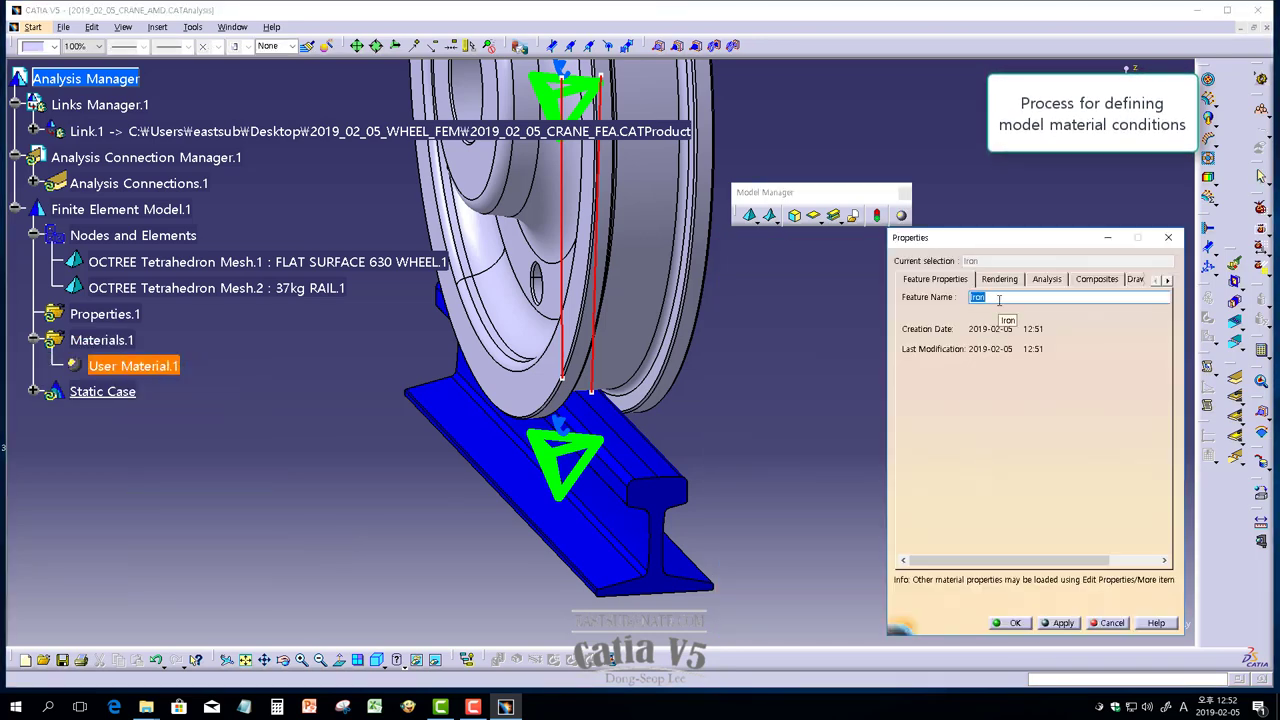
click(1013, 620)
right_click(133, 366)
click(185, 421)
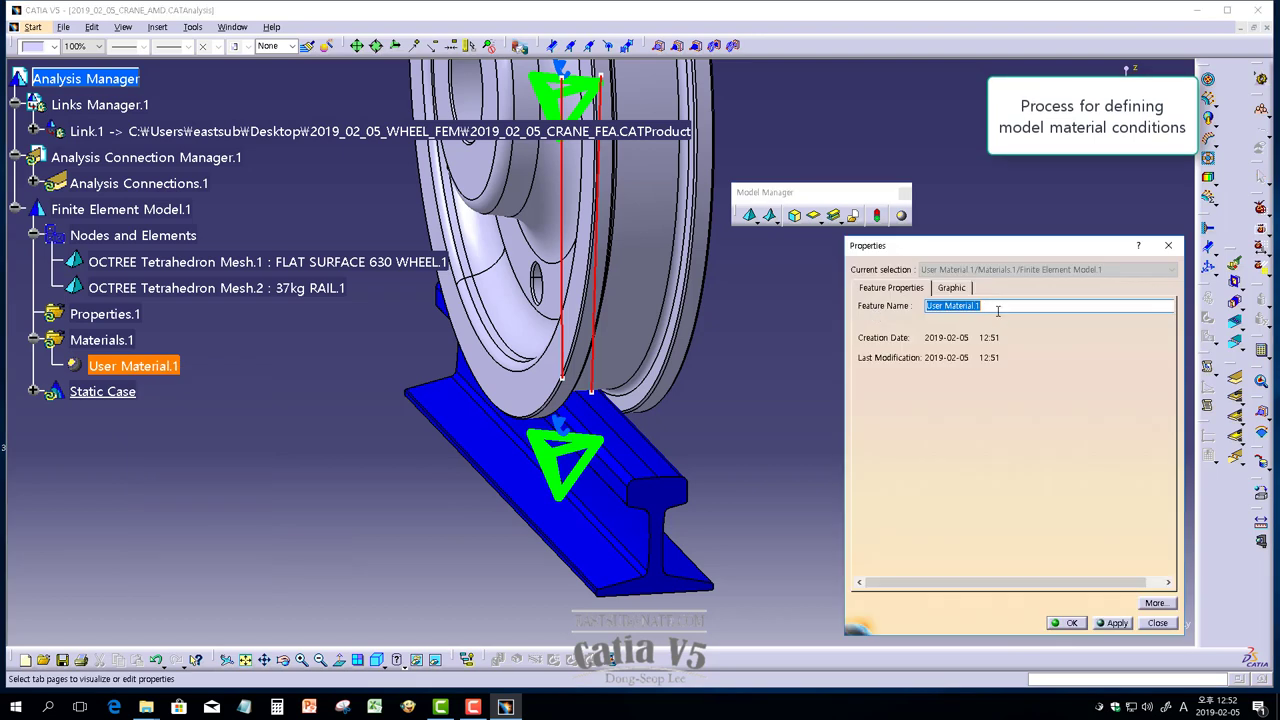
key(BackSpace)
text(Iro)
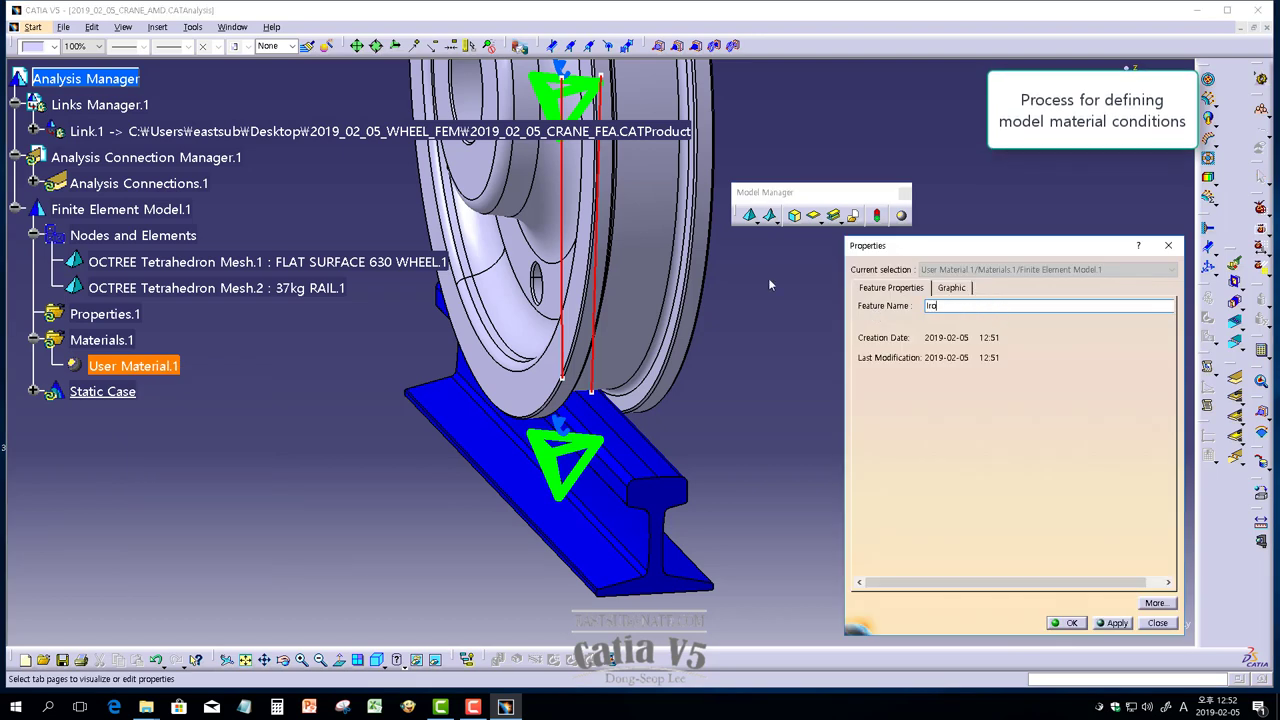
text(n)
click(1069, 623)
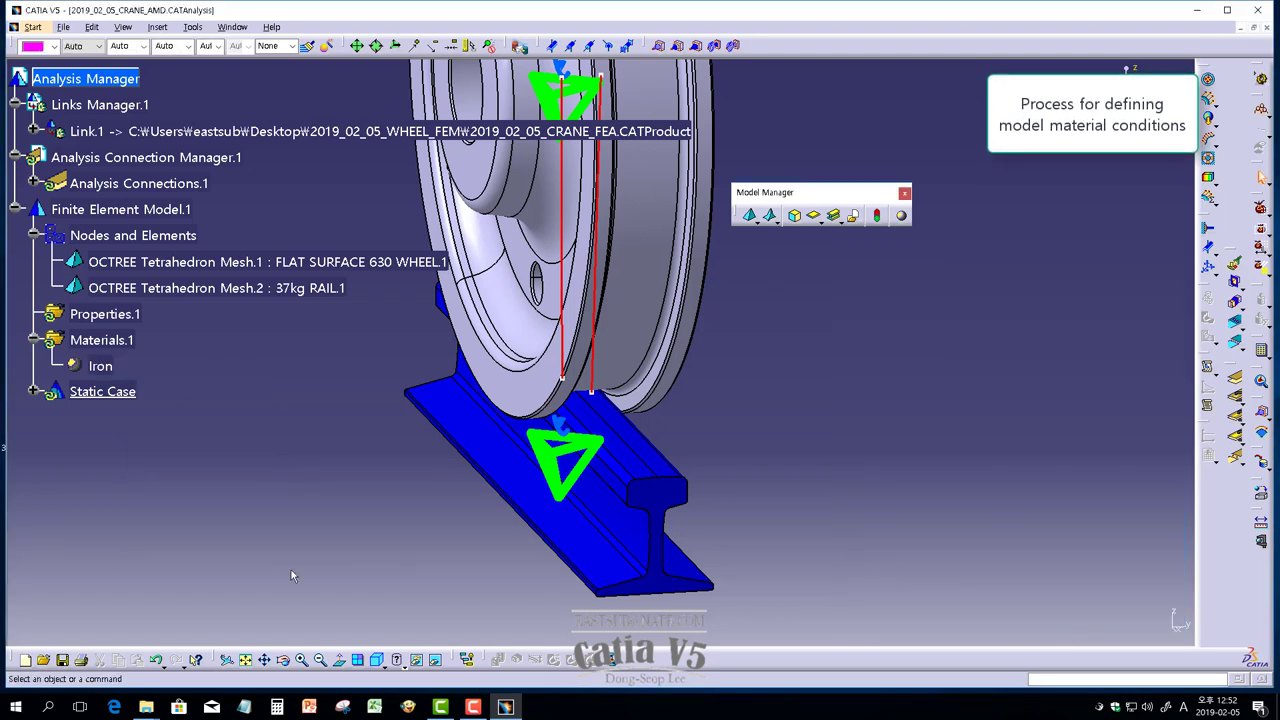
click(795, 216)
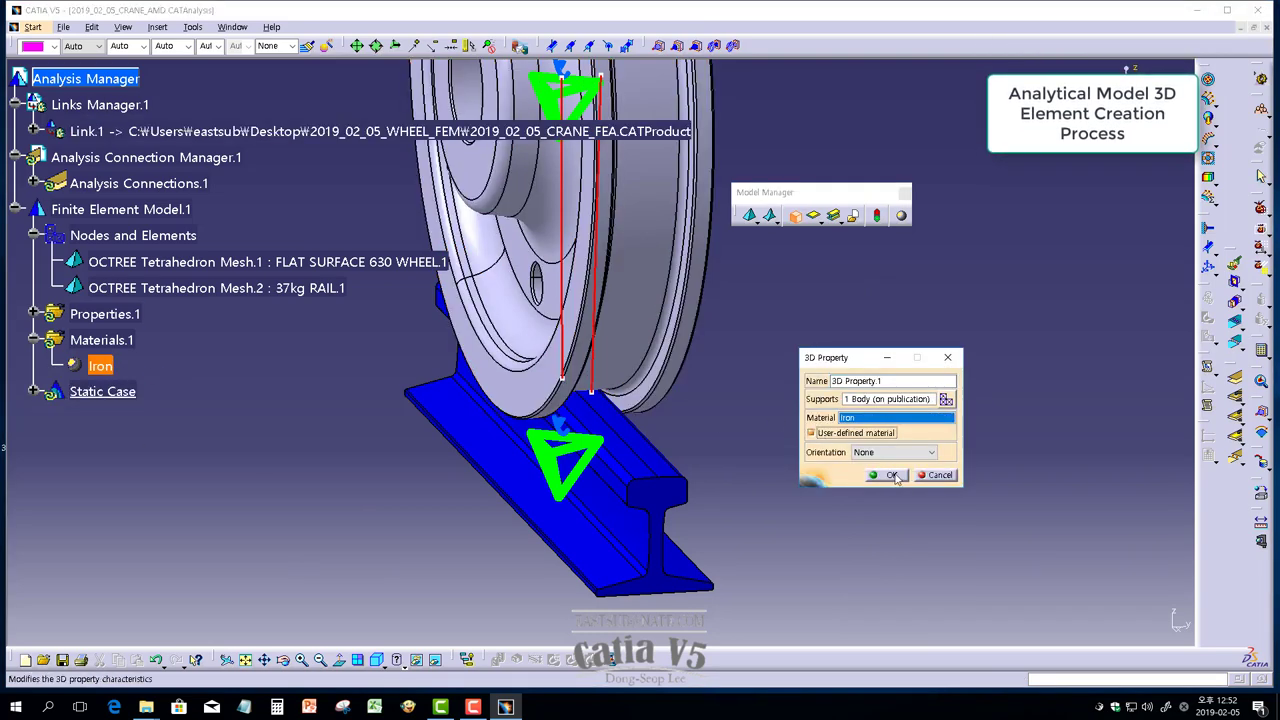
- Create the Iron 3D property, cancel the extra one, and pass the Model Checker
click(884, 475)
click(935, 475)
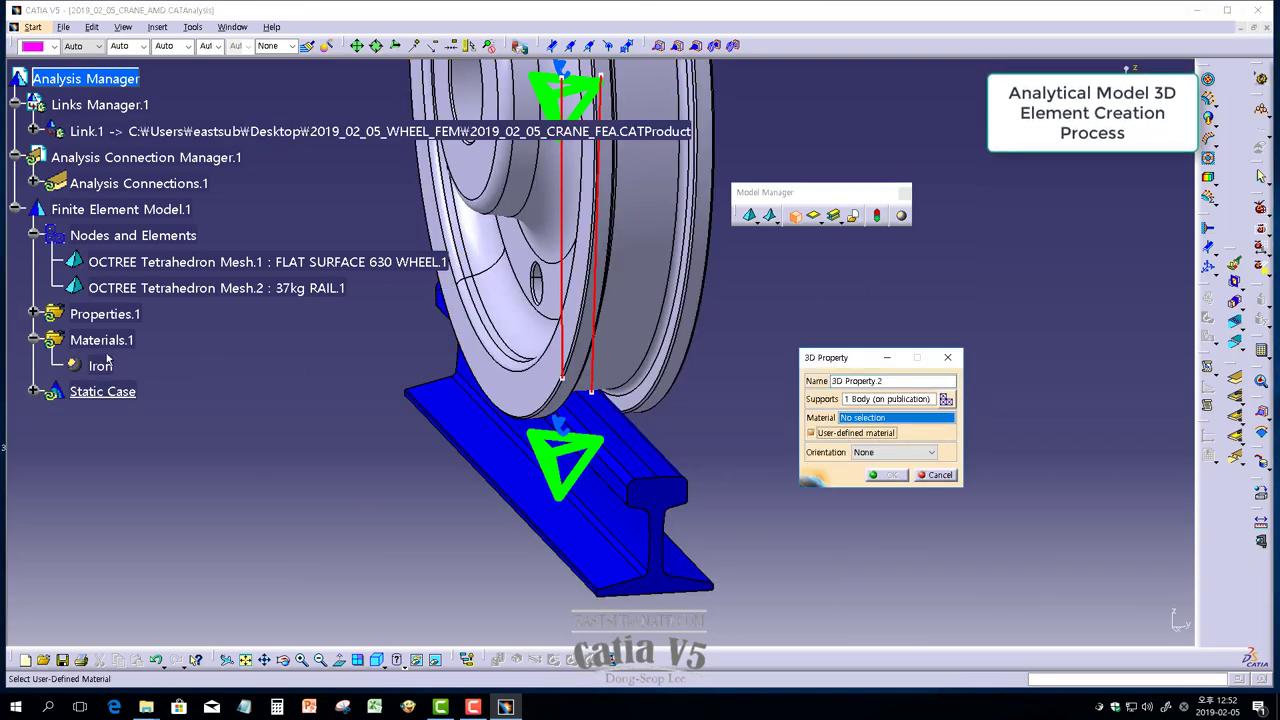
drag(770, 192, 908, 215)
click(1010, 238)
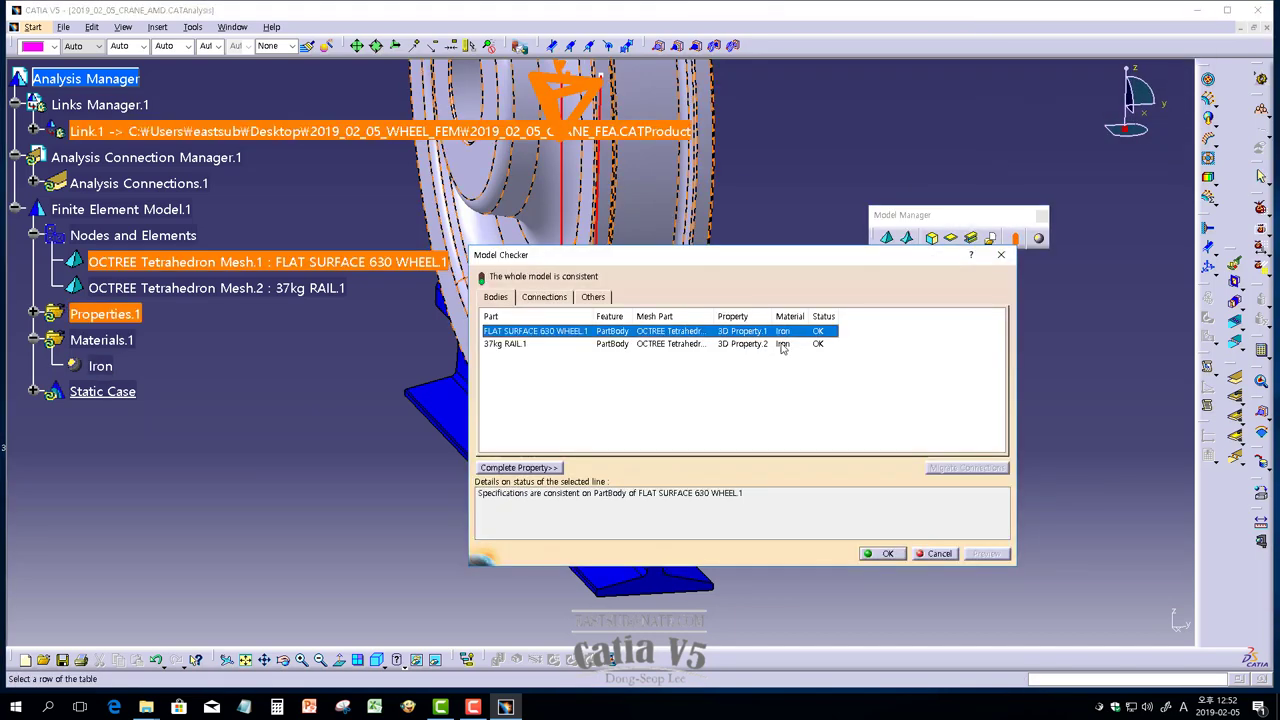
click(544, 297)
click(886, 360)
click(884, 556)
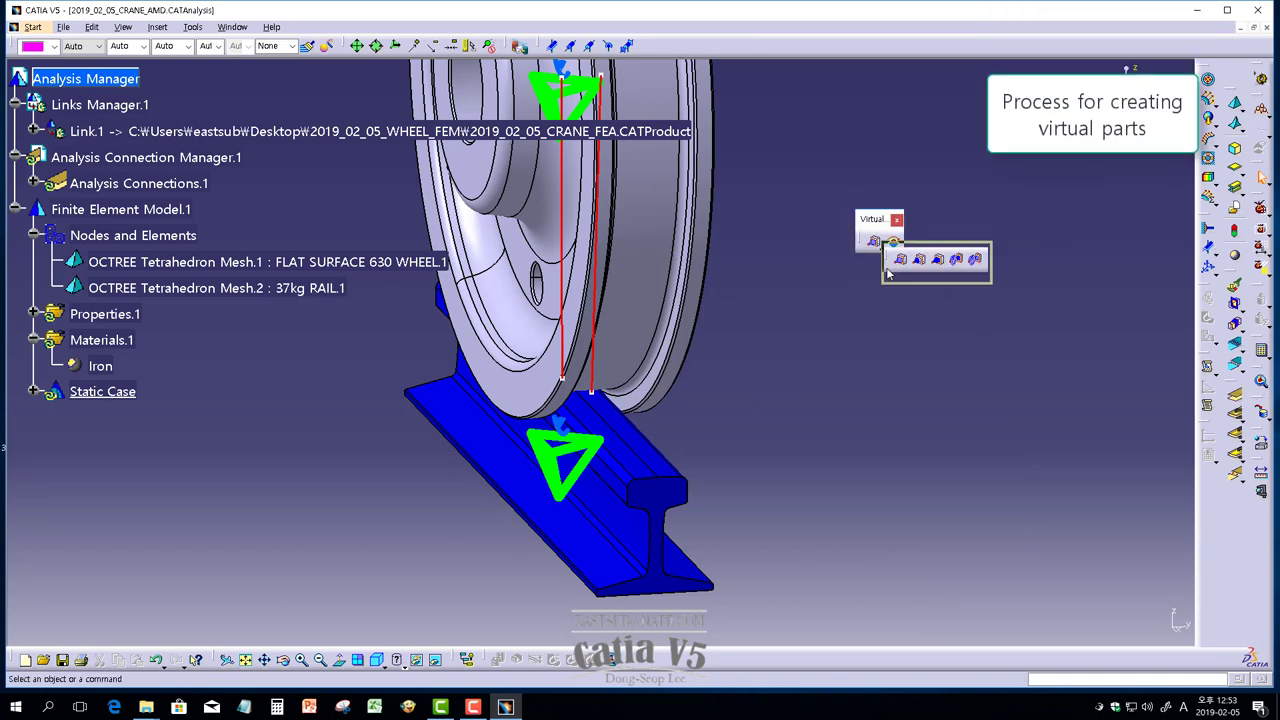
- Add a smooth virtual part on the wheel hub bore and verify Smooth Virtual Part.1
drag(888, 273, 880, 306)
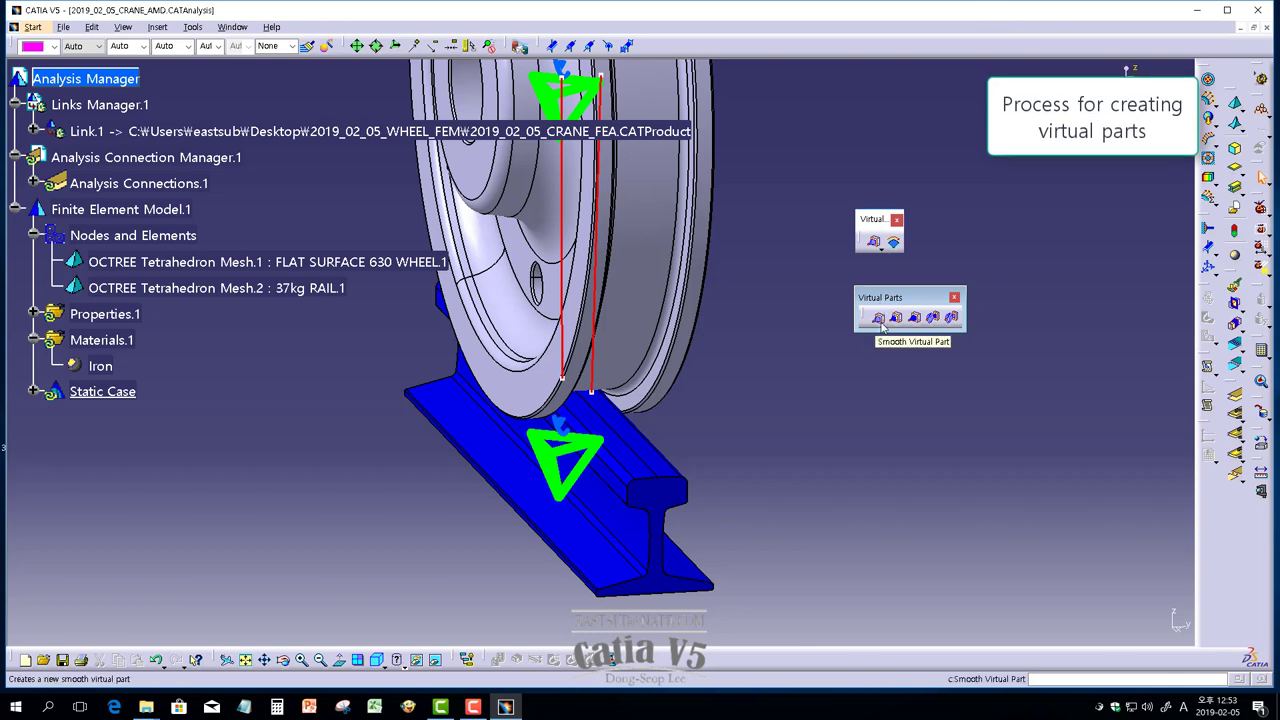
click(878, 318)
middle_drag(640, 300, 708, 290)
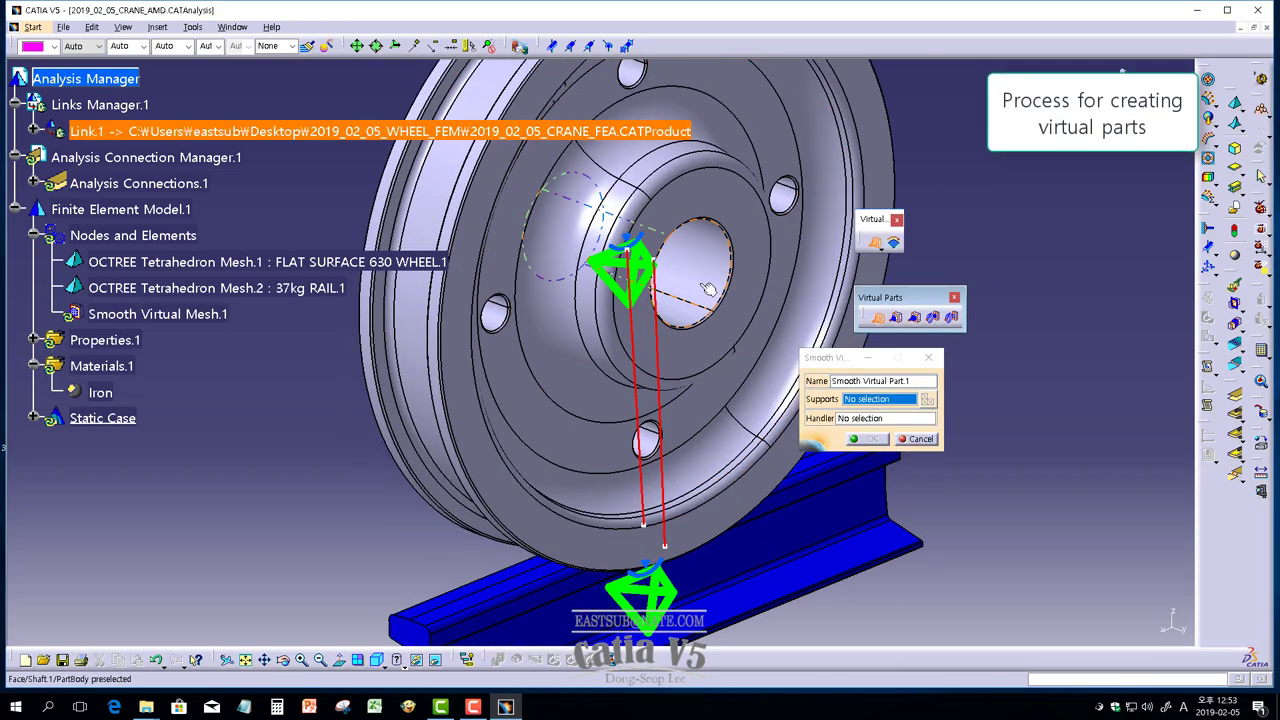
click(708, 290)
click(863, 438)
click(35, 340)
click(152, 418)
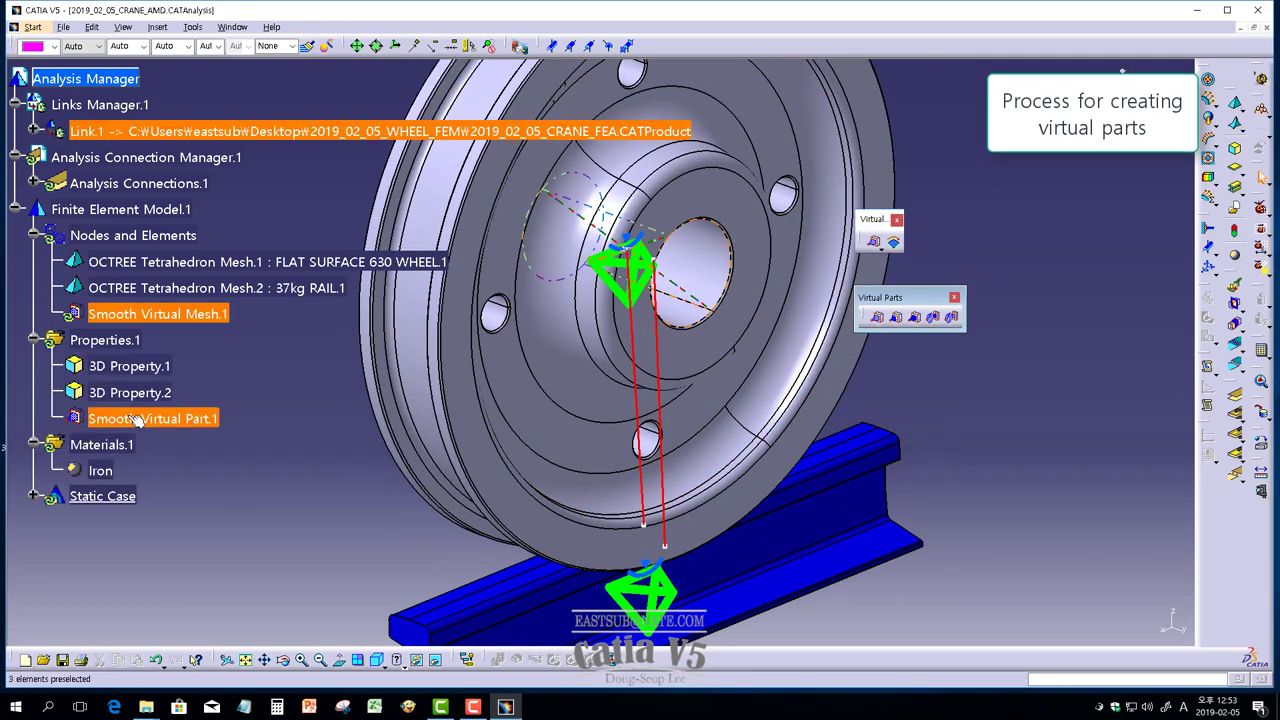
click(305, 488)
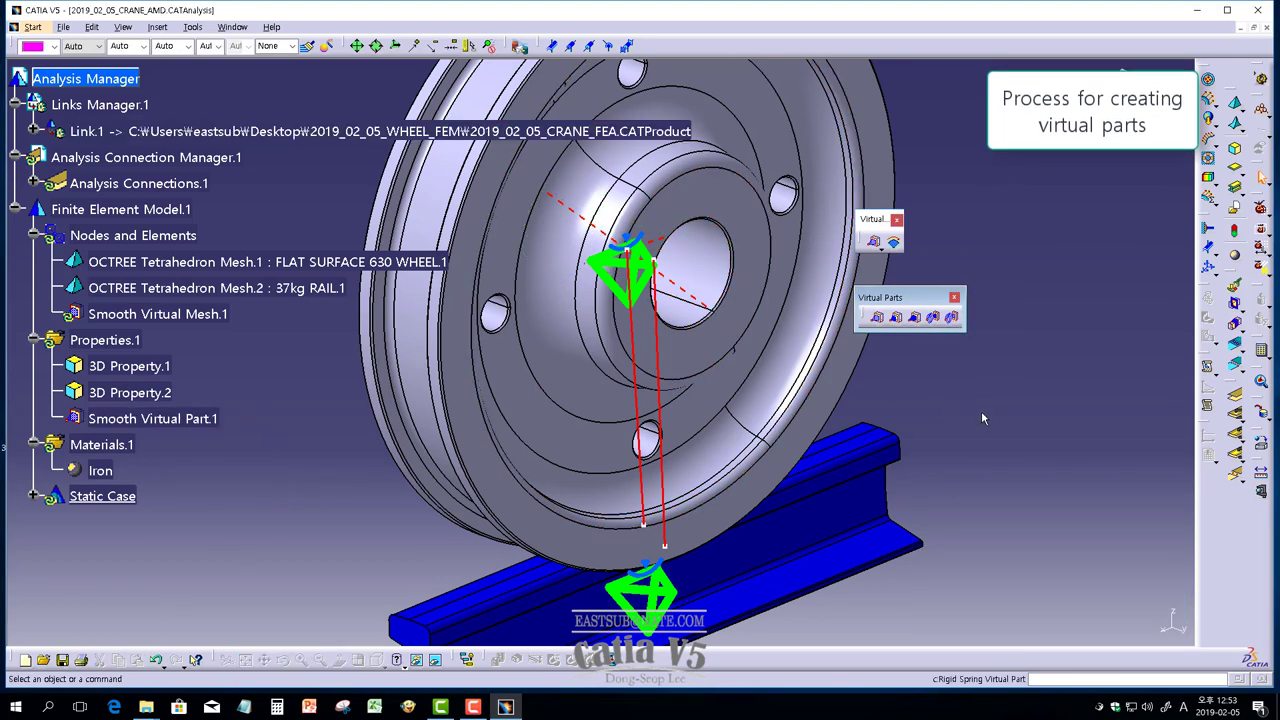
drag(995, 248, 927, 230)
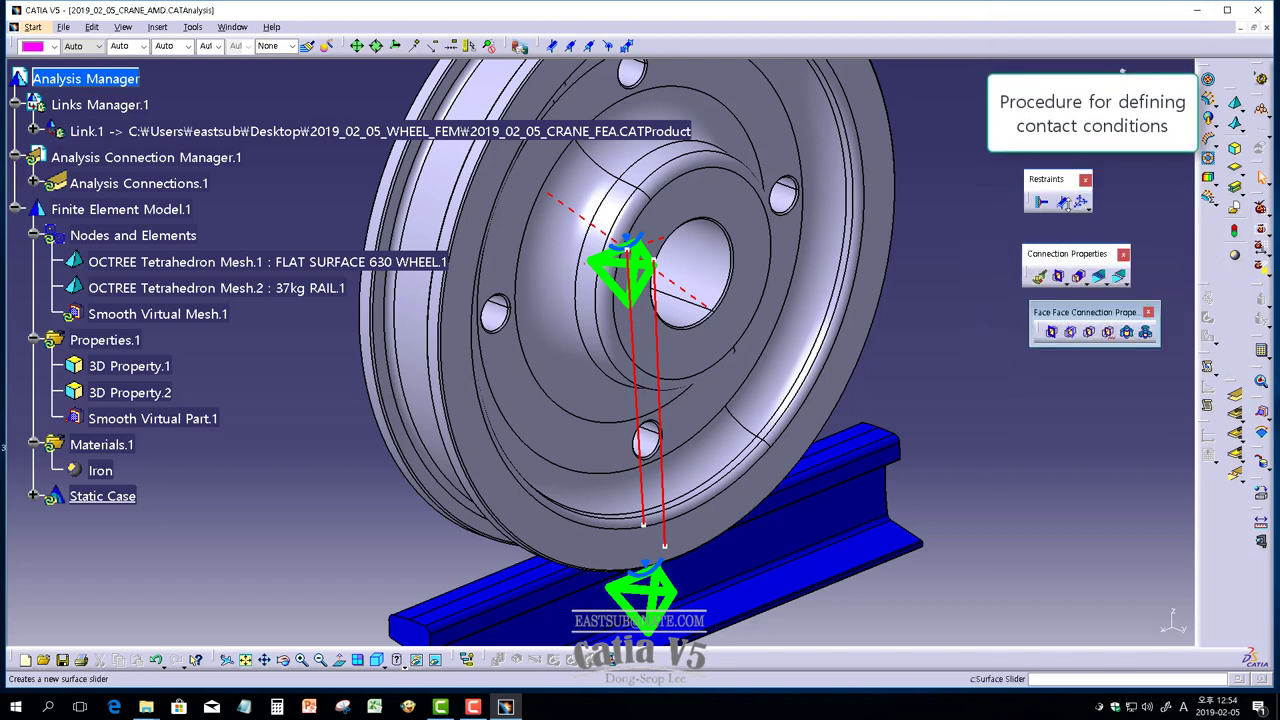
- Apply a contact connection property to General Analysis Connection.1
mouse_move(1068, 213)
mouse_down()
mouse_move(1030, 236)
mouse_move(1046, 206)
mouse_up()
drag(1072, 258, 1075, 262)
middle_drag(970, 359, 885, 393)
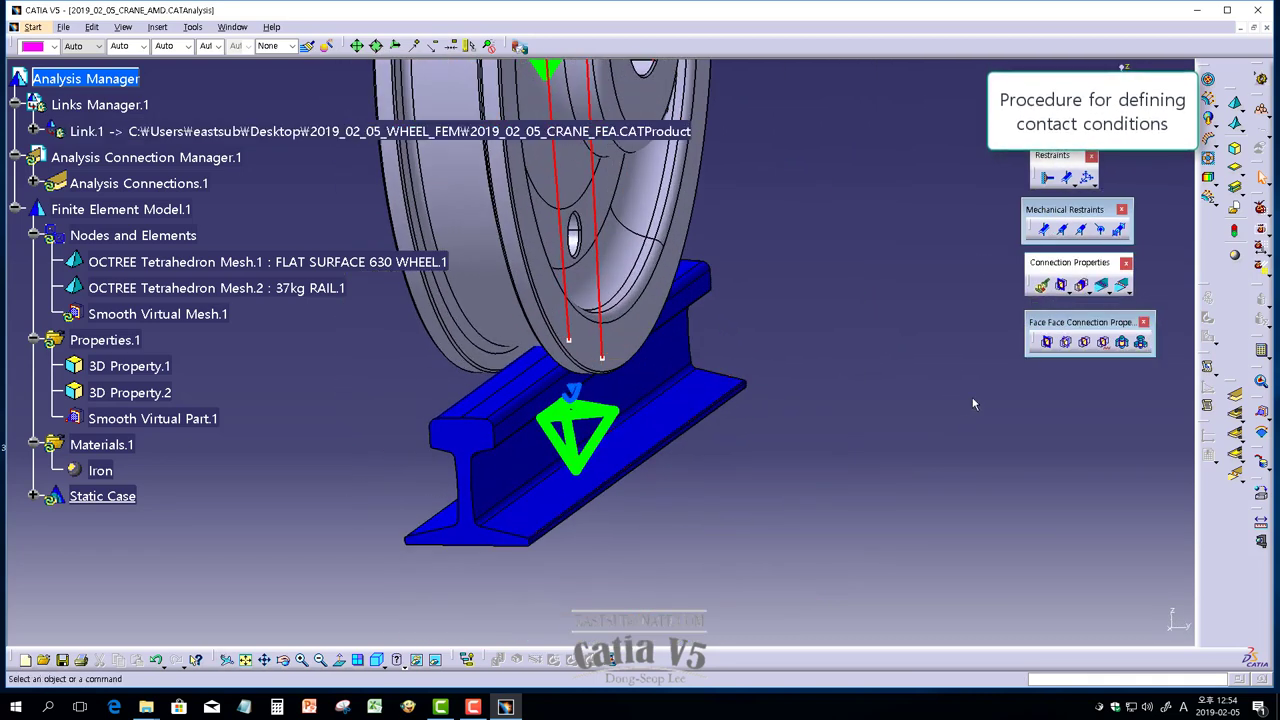
click(1066, 343)
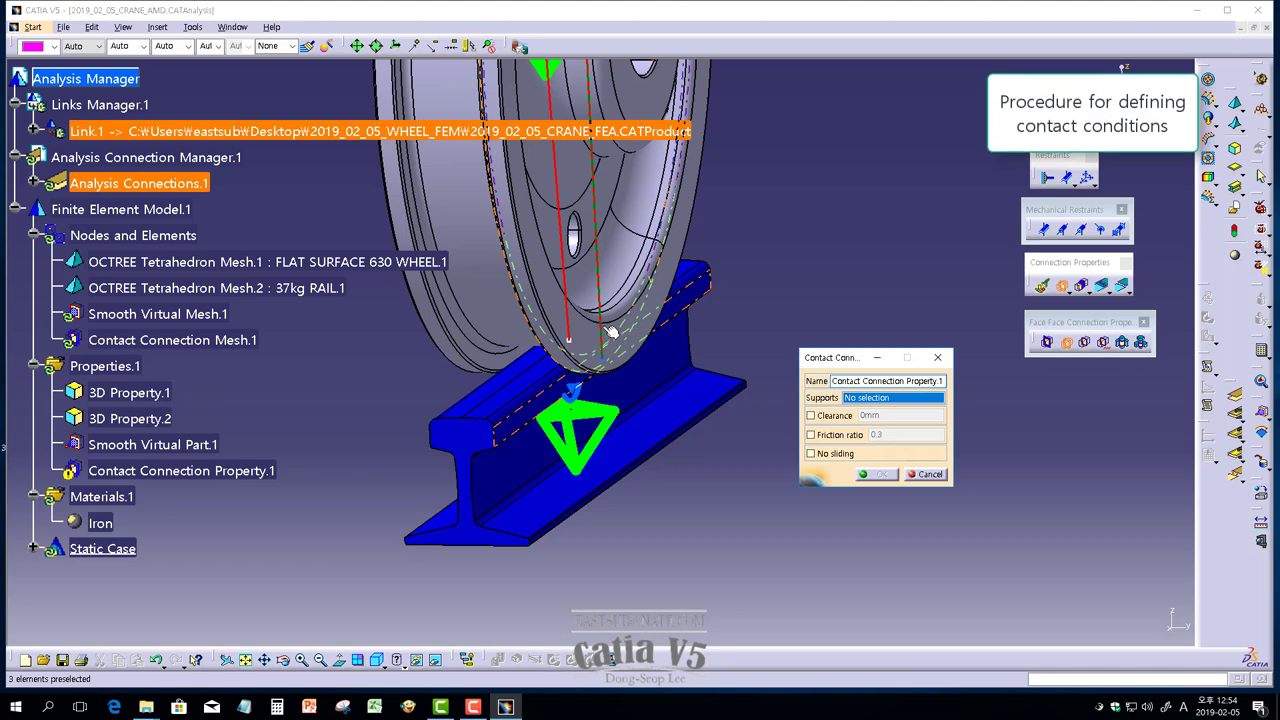
click(602, 327)
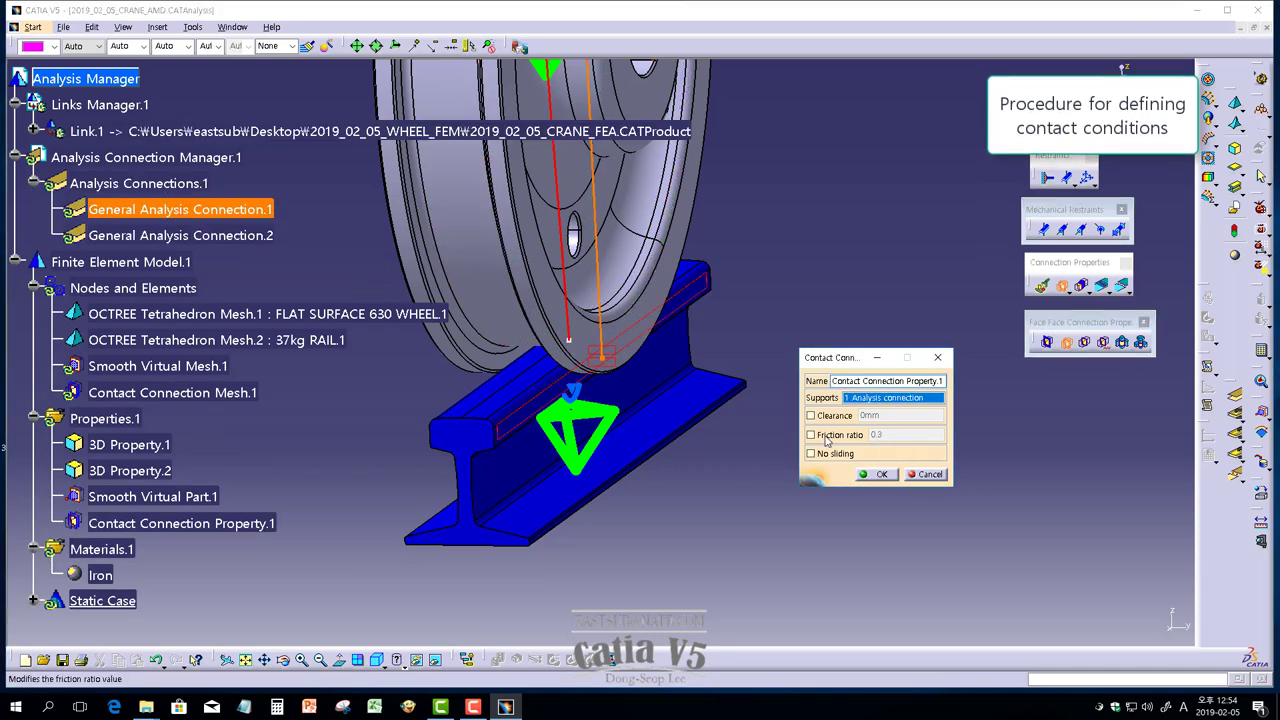
click(878, 476)
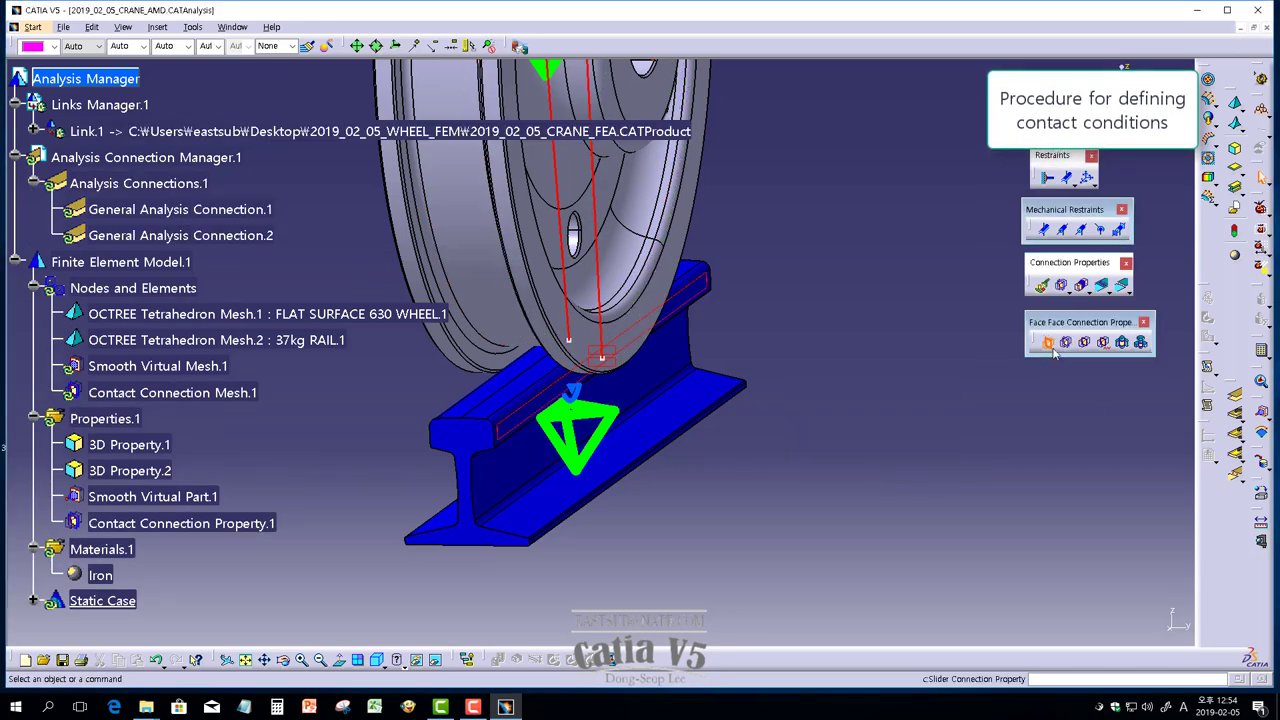
- Add a slider connection property on the wheel–rail analysis connection
click(1047, 343)
click(600, 358)
click(905, 418)
mouse_move(600, 360)
middle_down()
mouse_move(631, 405)
mouse_move(835, 536)
middle_up()
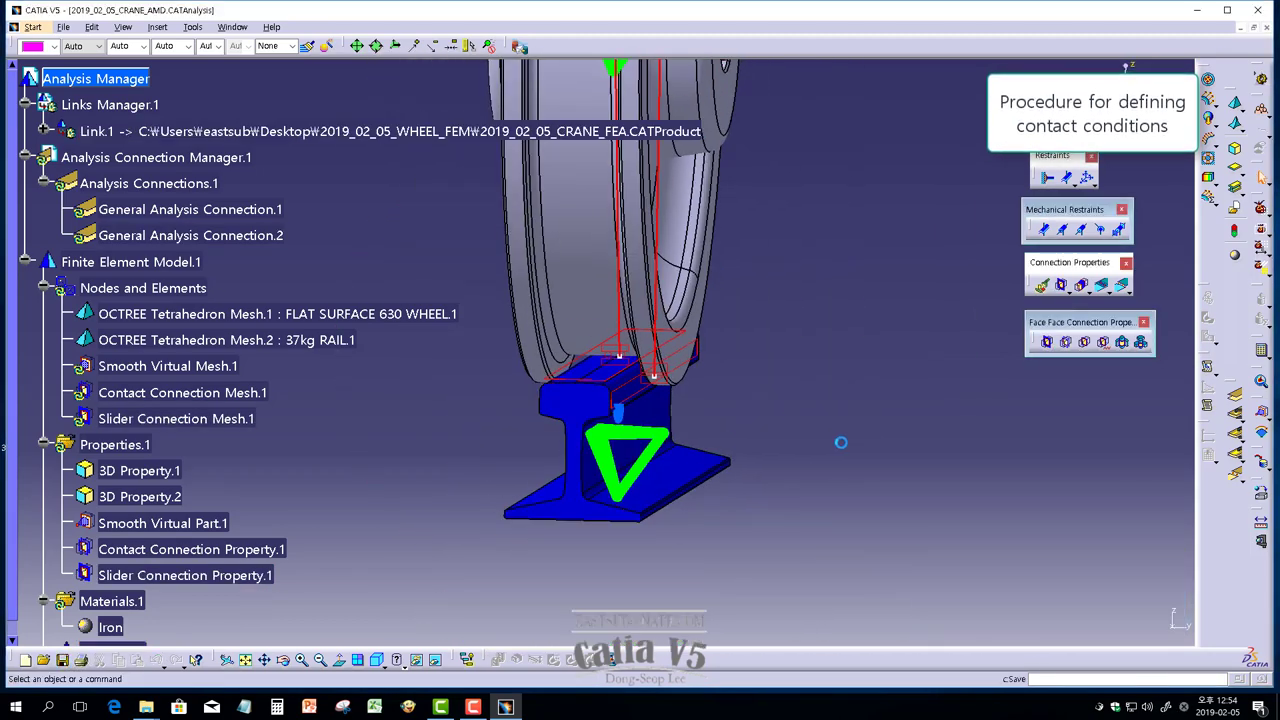
middle_drag(834, 443, 895, 390)
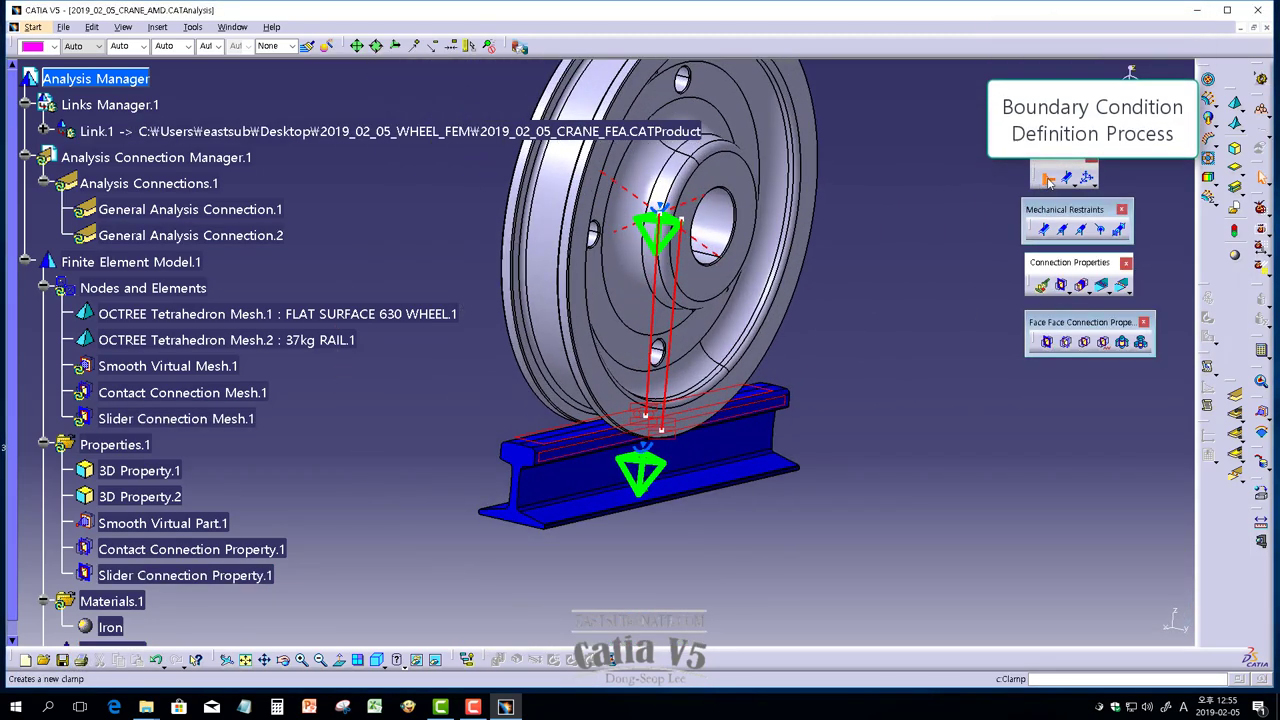
- Clamp the rail's base face
click(1047, 178)
click(650, 470)
middle_drag(680, 460, 720, 479)
click(857, 422)
middle_drag(857, 422, 882, 293)
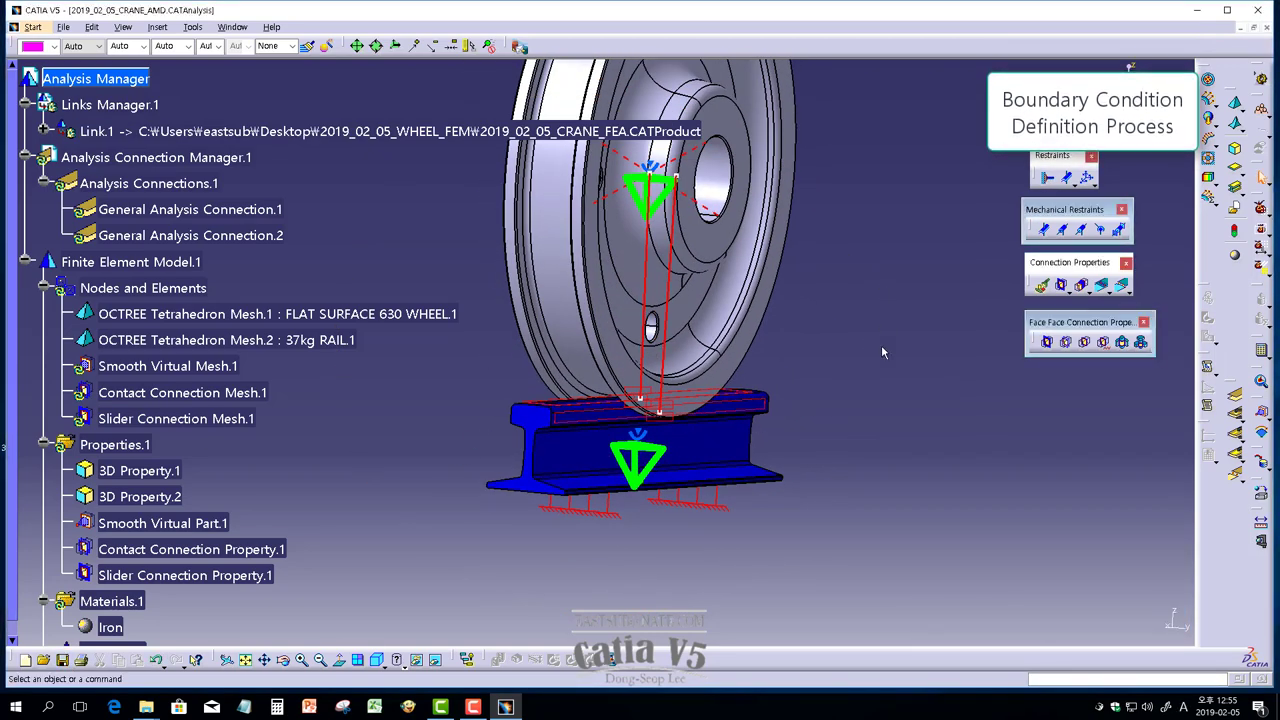
middle_drag(860, 362, 941, 459)
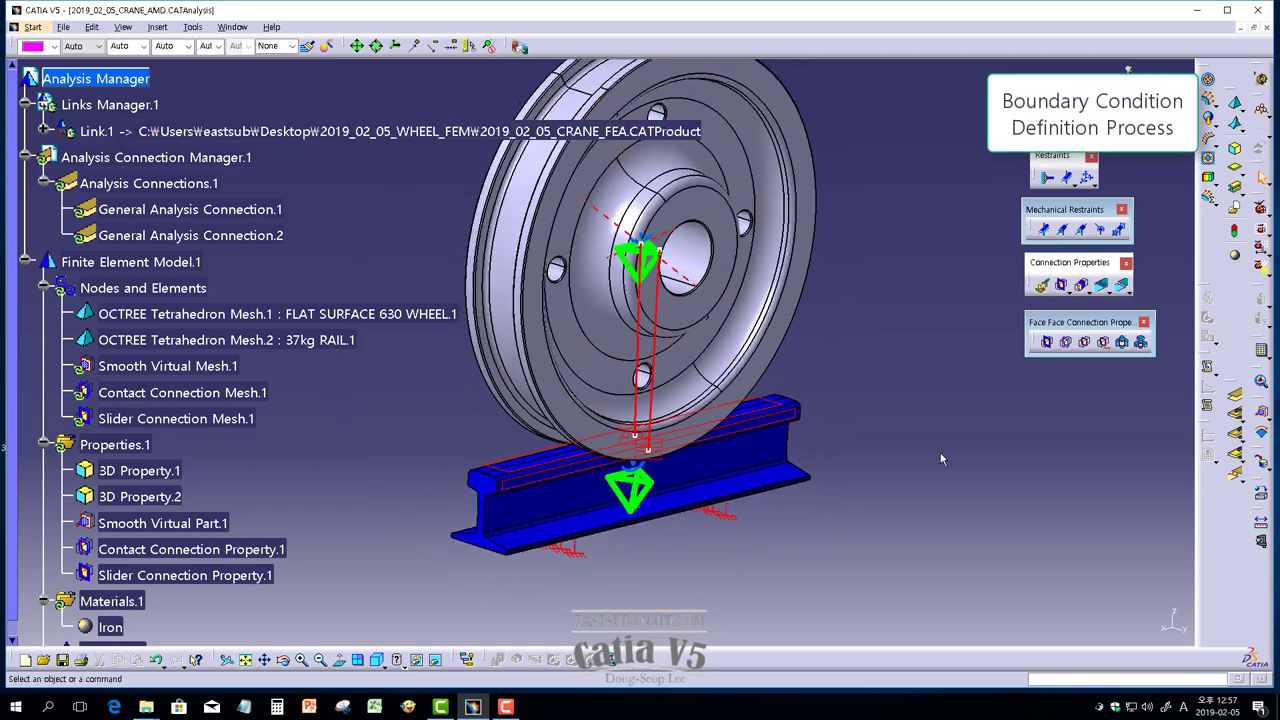
- Restrain the wheel's smooth virtual part with a Z-only slider and float the load toolbar
click(1068, 236)
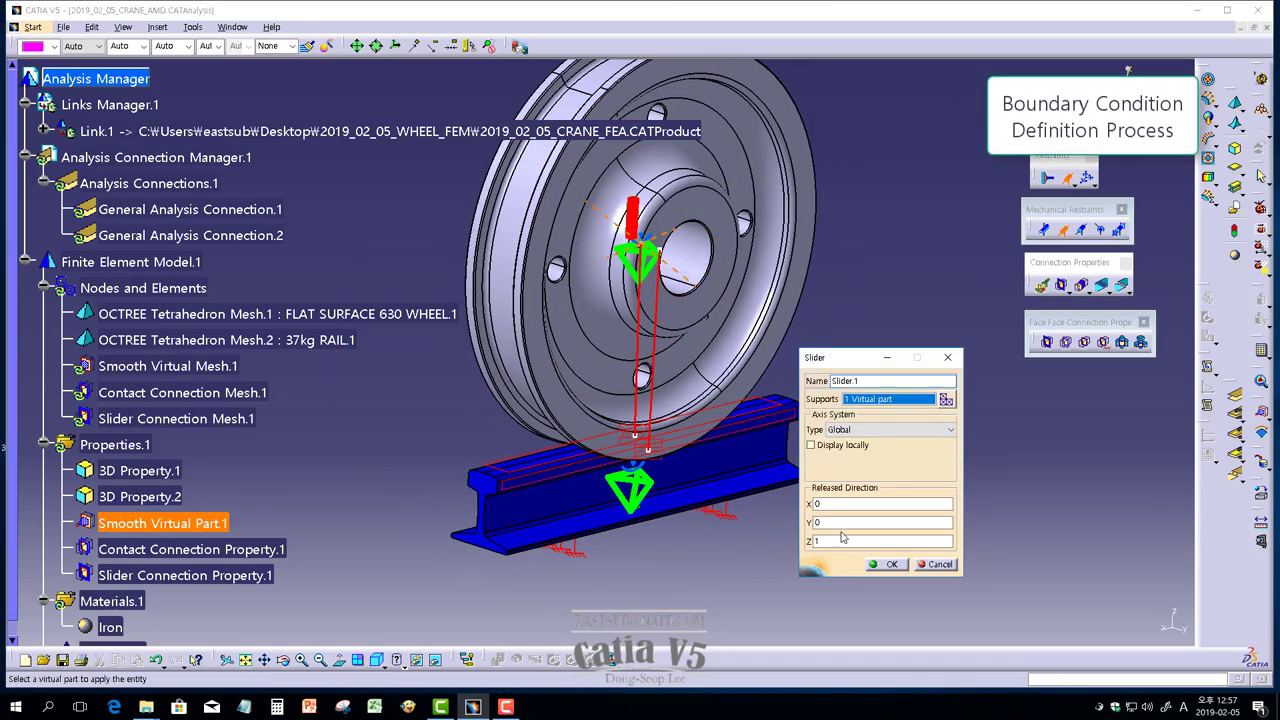
click(885, 570)
mouse_move(885, 570)
middle_down()
mouse_move(645, 392)
mouse_move(660, 300)
middle_up()
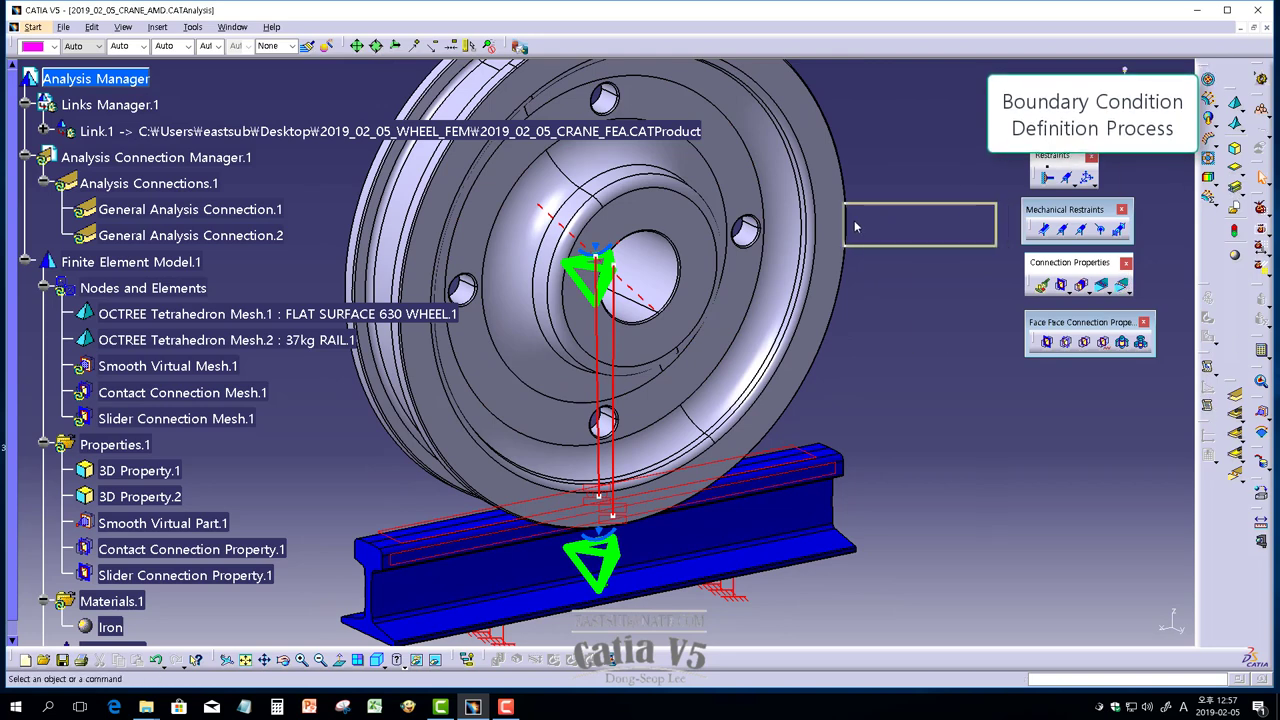
drag(855, 226, 857, 227)
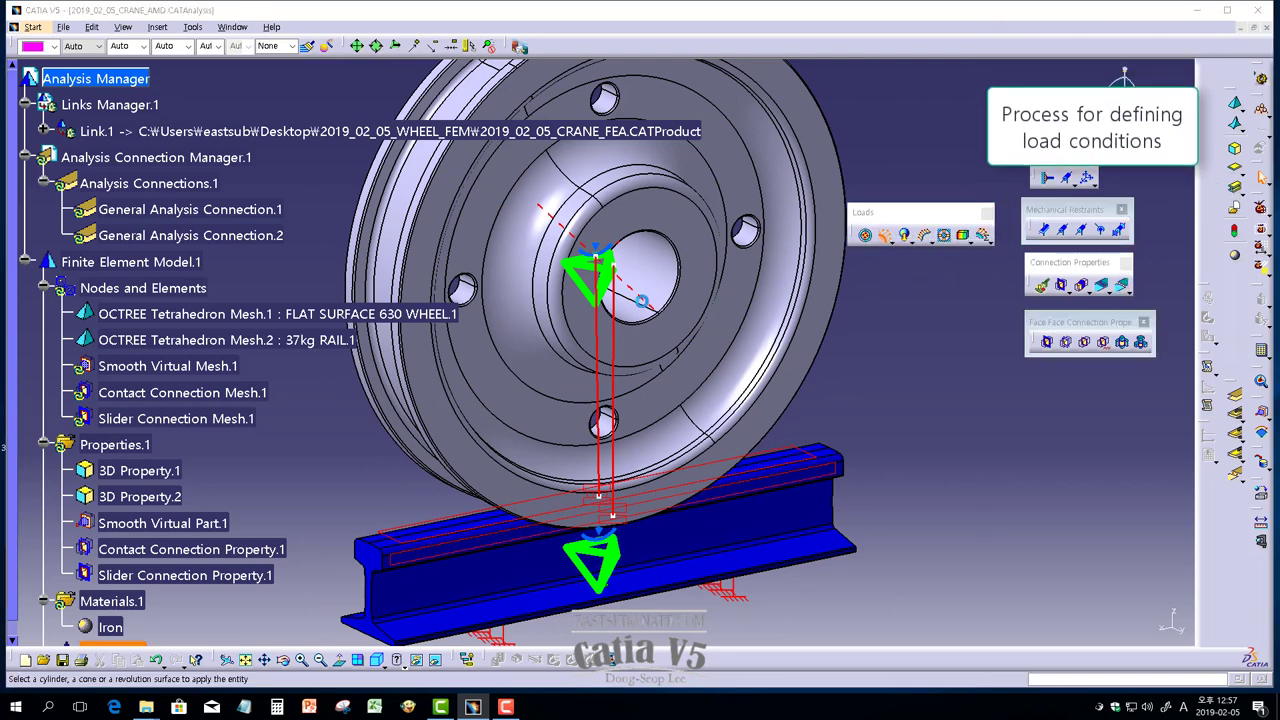
- Apply a 15000N bearing load along −Z on the wheel's bore face at 180deg
click(943, 234)
drag(845, 340, 885, 318)
middle_drag(634, 313, 651, 336)
click(679, 293)
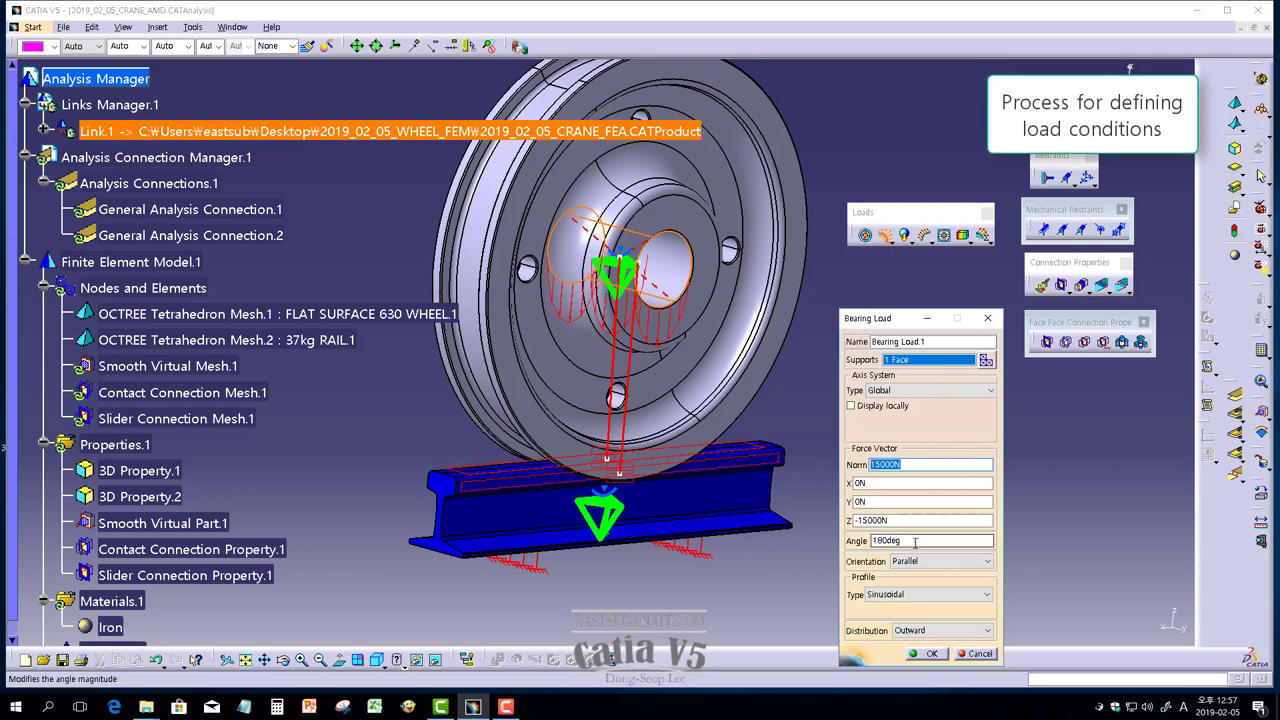
click(927, 585)
click(940, 594)
click(925, 606)
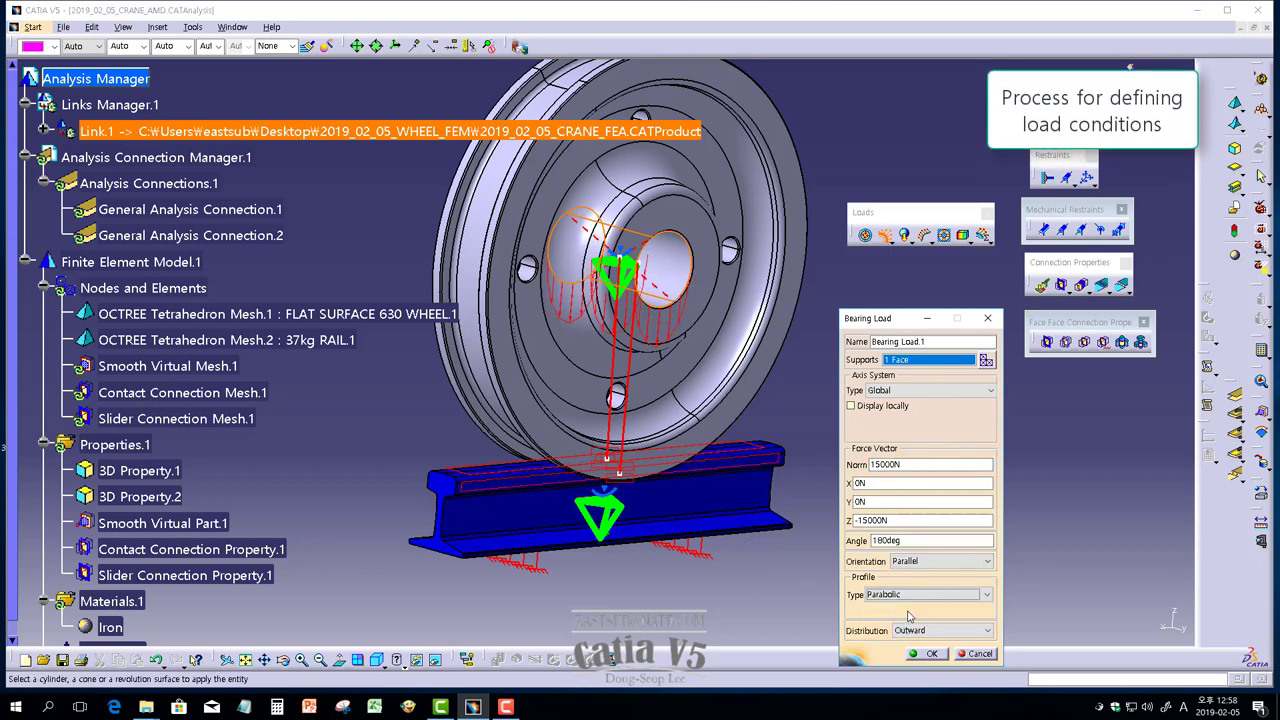
click(987, 630)
click(930, 645)
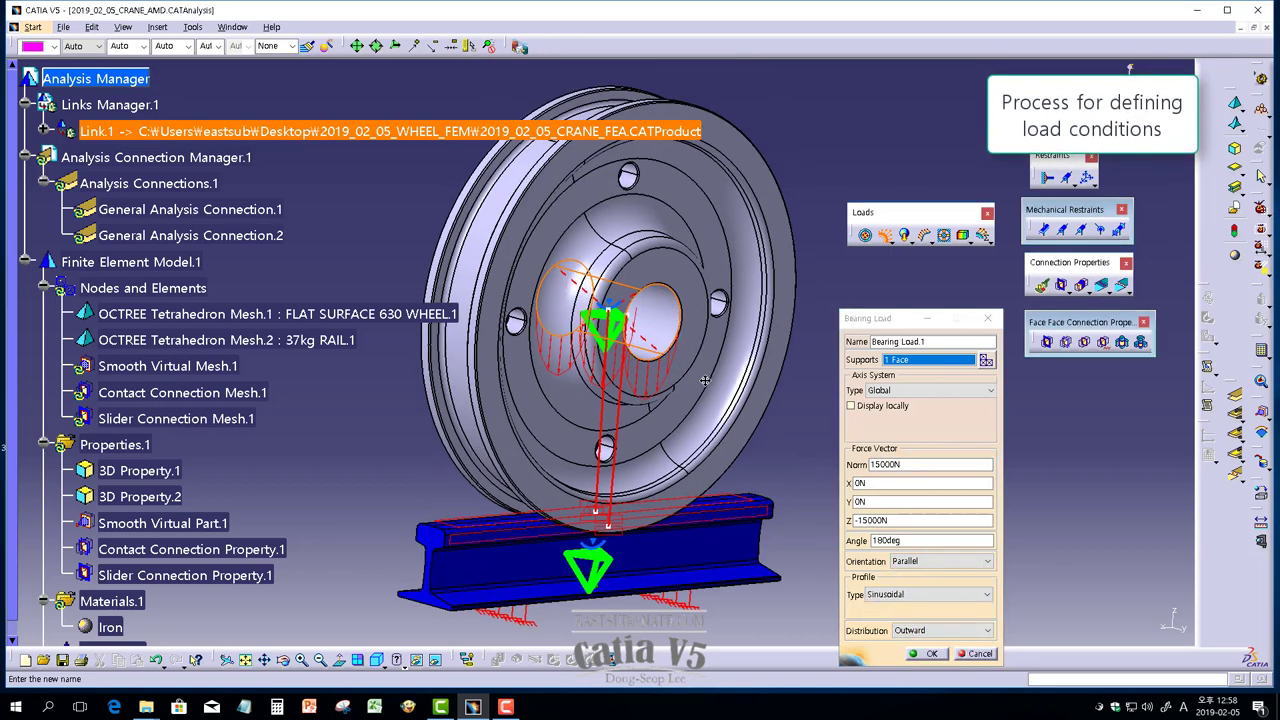
middle_drag(820, 420, 840, 336)
click(903, 582)
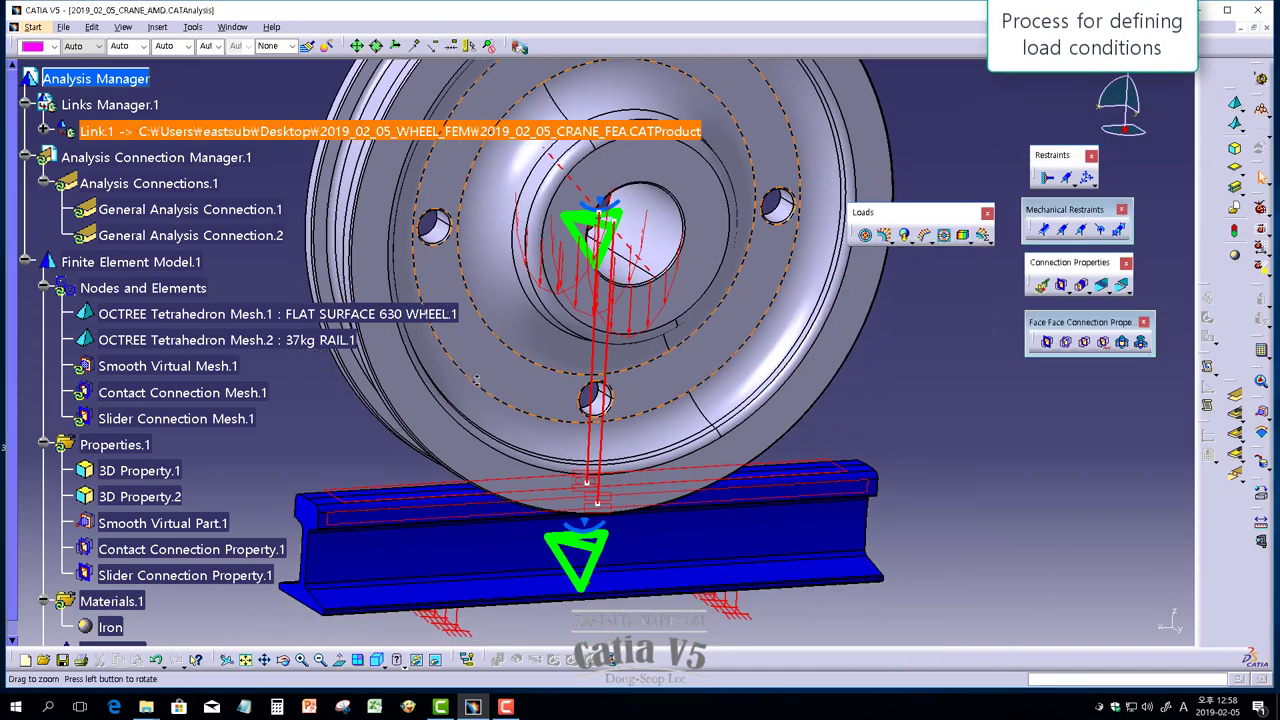
mouse_move(760, 420)
middle_down()
mouse_move(632, 458)
mouse_move(560, 500)
middle_up()
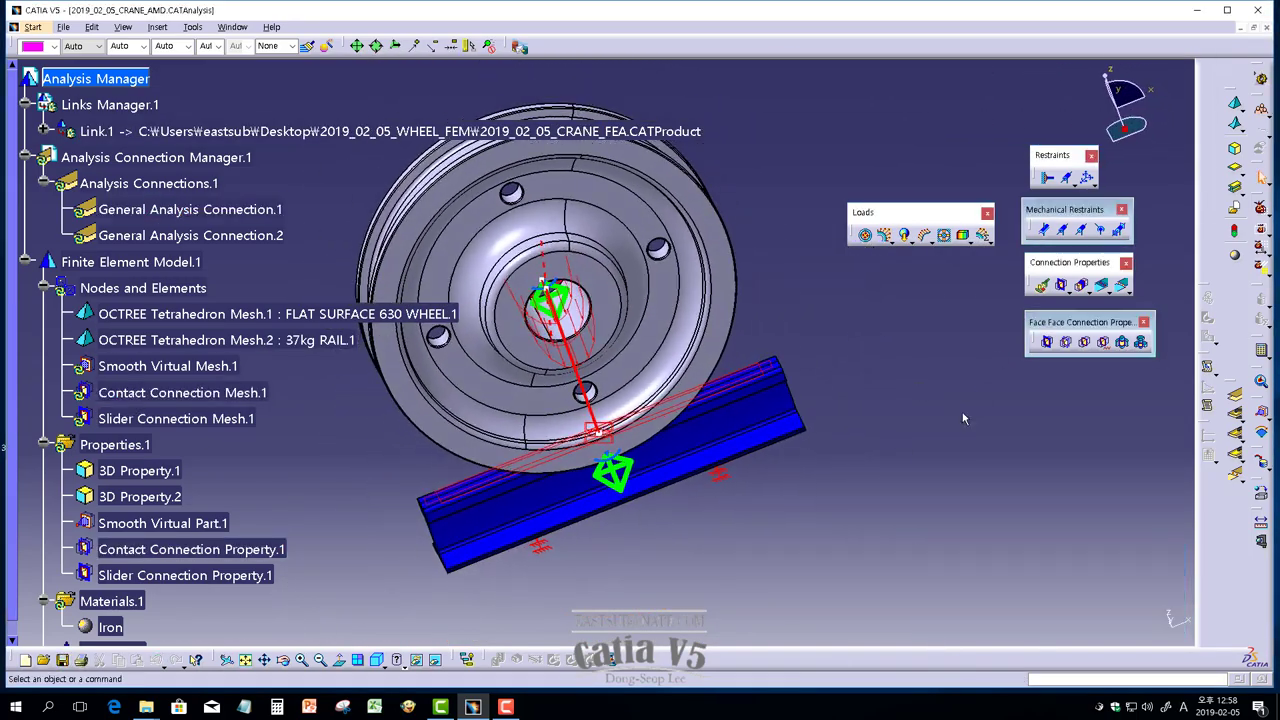
- Dock the floating tool groups back into place
double_click(1080, 322)
double_click(1068, 262)
double_click(1064, 209)
double_click(900, 212)
double_click(1052, 155)
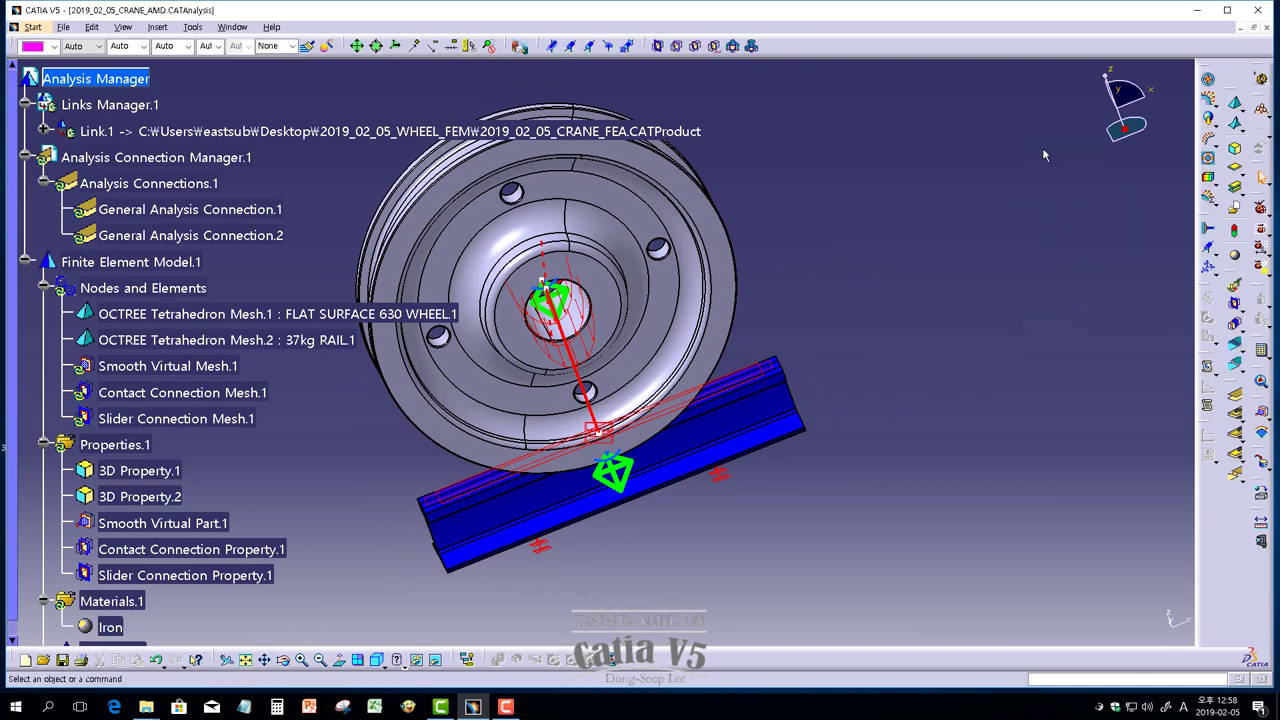
mouse_move(1042, 147)
middle_down()
mouse_move(849, 364)
mouse_move(760, 380)
middle_up()
- Run the Model Checker and review the Connections consistency
drag(1235, 92, 860, 196)
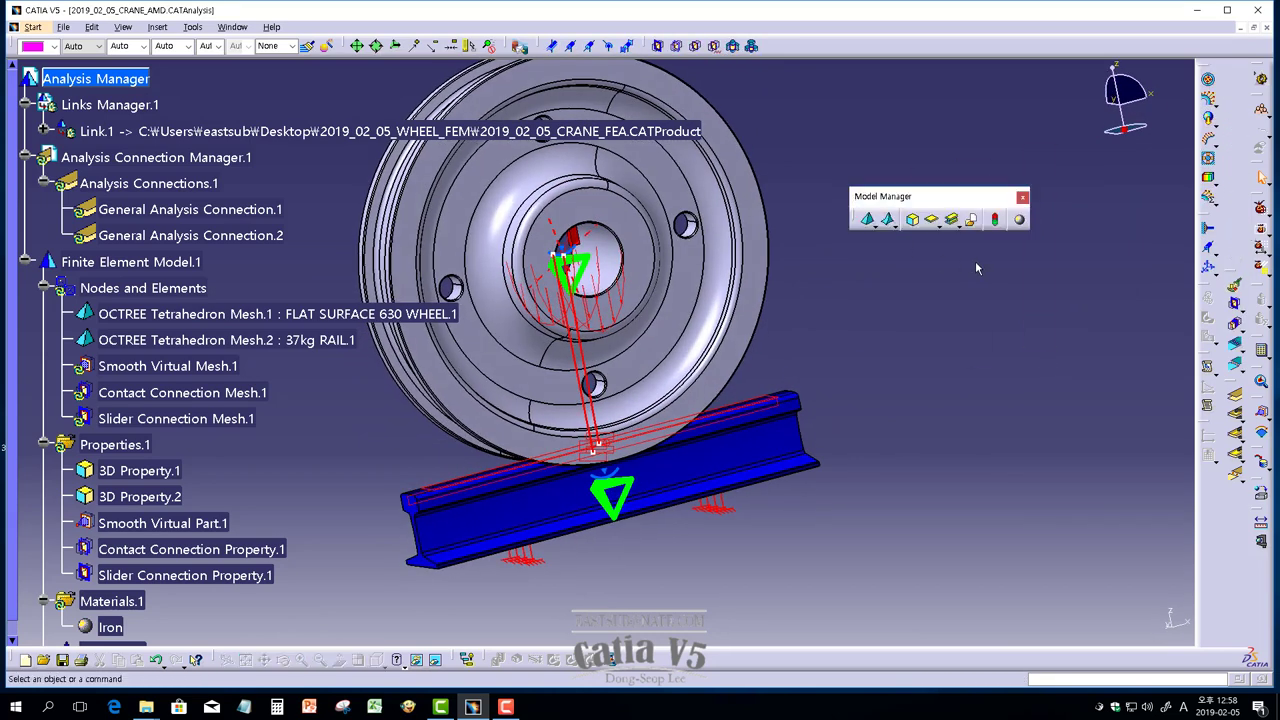
click(996, 219)
click(544, 296)
click(700, 331)
- Close the consistency check, save the analysis, and set the rail mesh size to 10mm
click(768, 344)
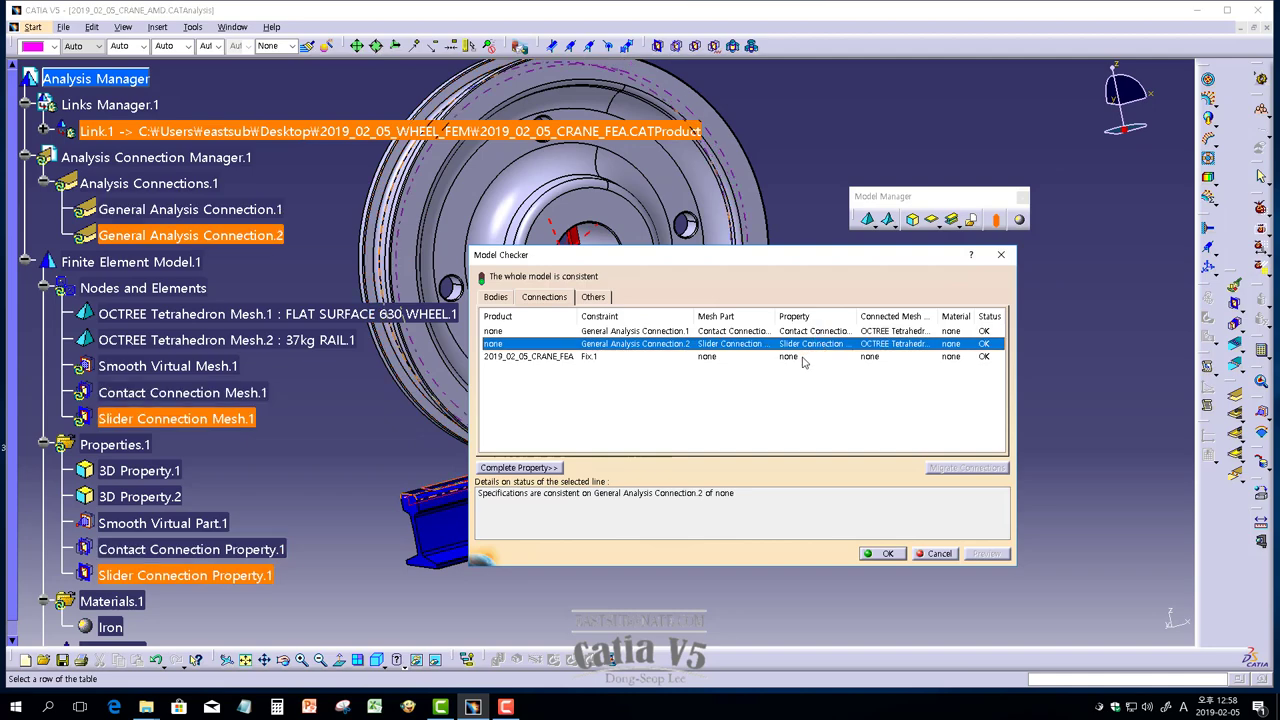
click(877, 554)
click(62, 662)
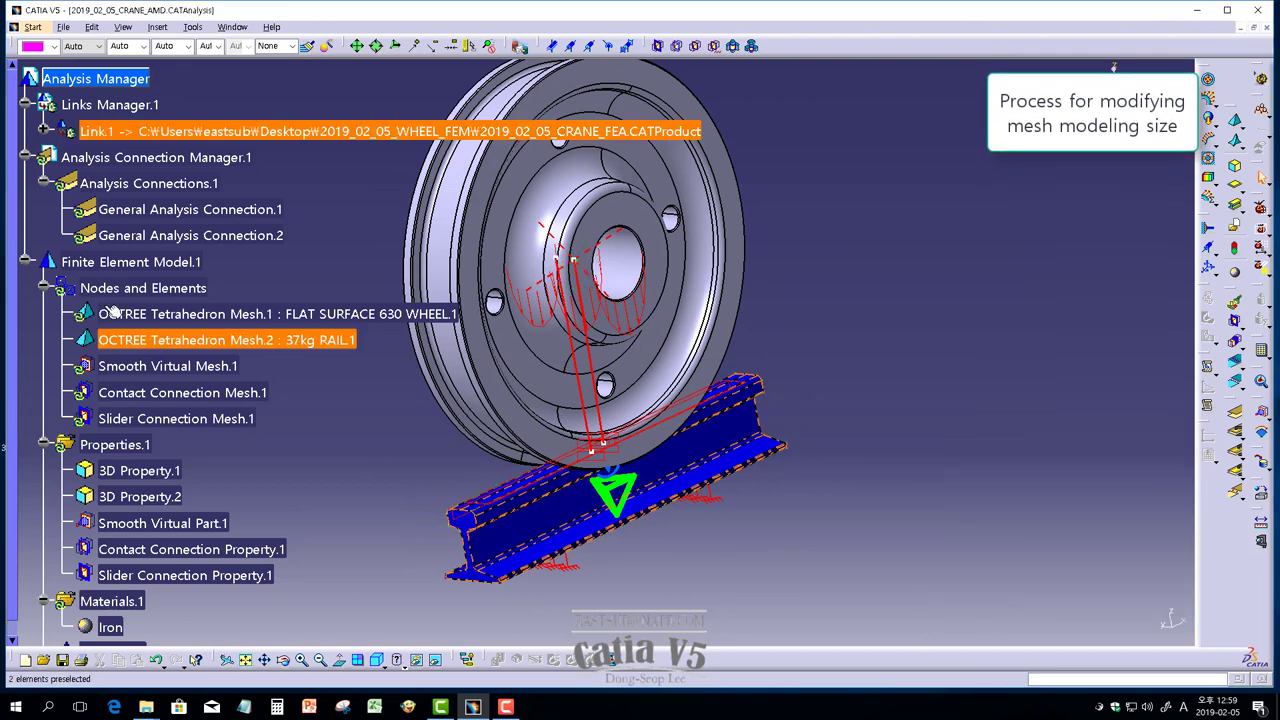
text(10)
click(1090, 495)
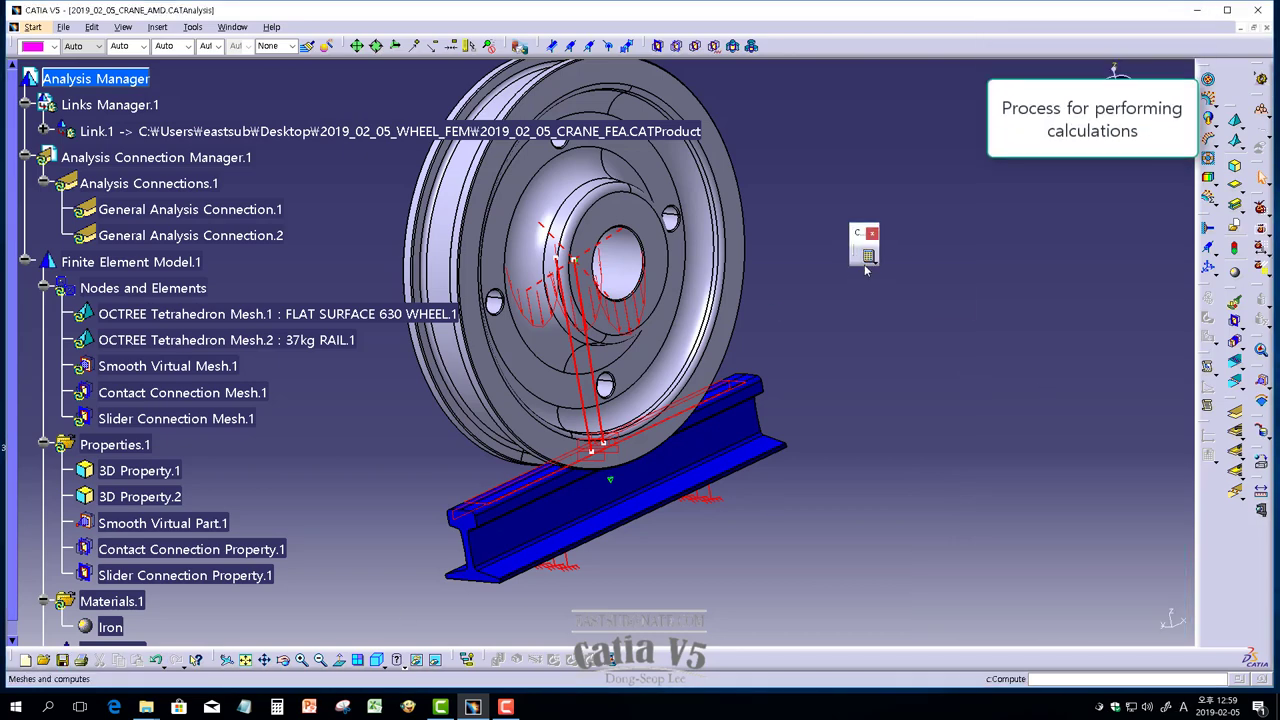
- Compute all cases, then open the Global Error Rate sensor value under Static Case
click(884, 314)
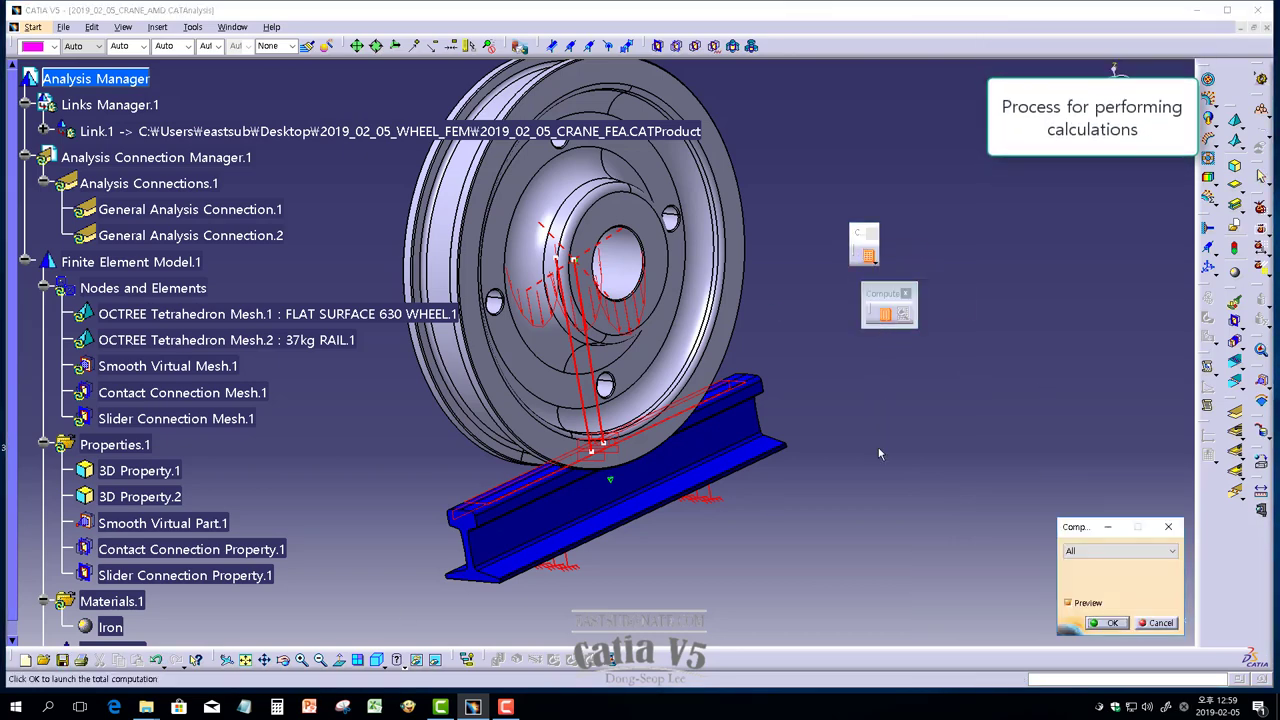
key(Return)
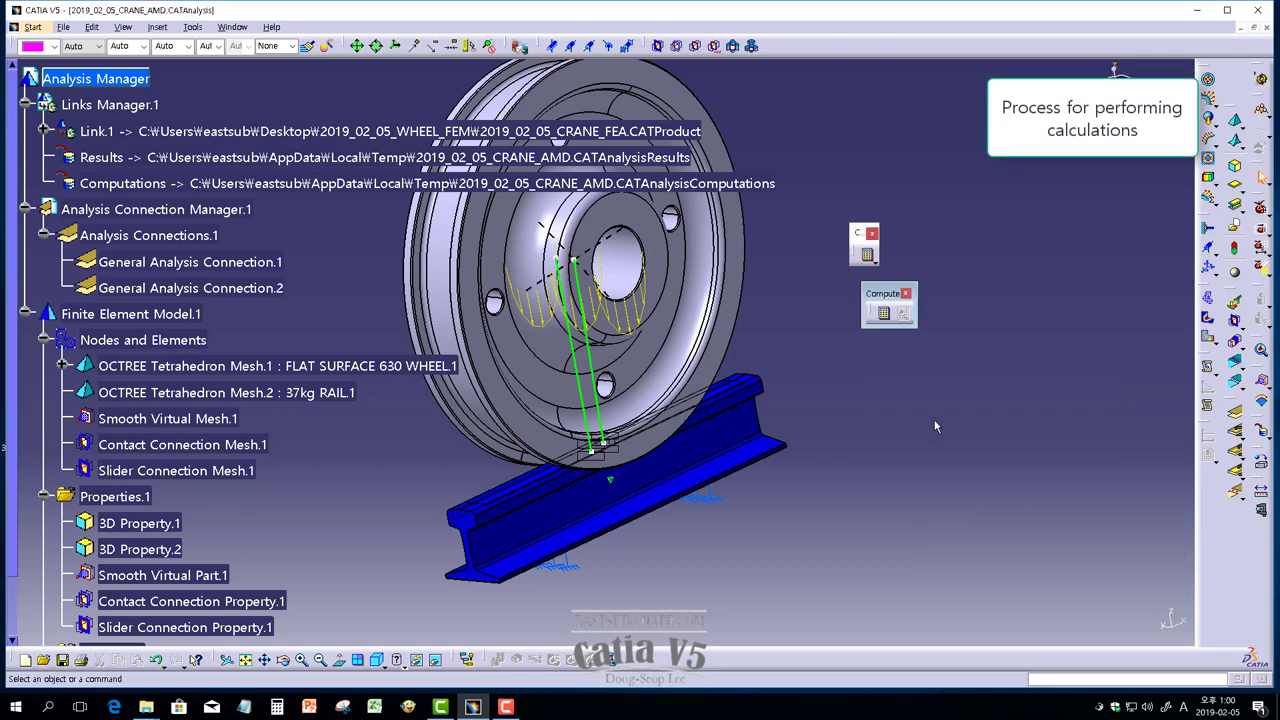
click(16, 157)
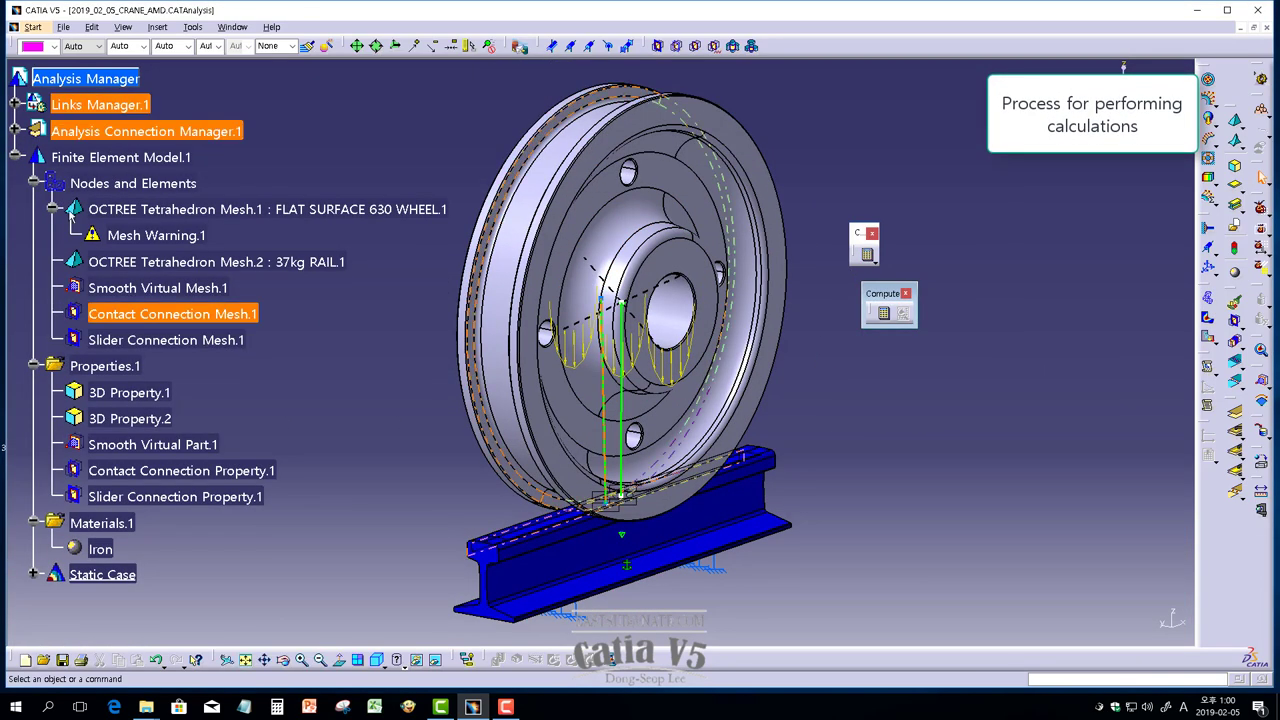
click(33, 183)
click(33, 209)
click(35, 287)
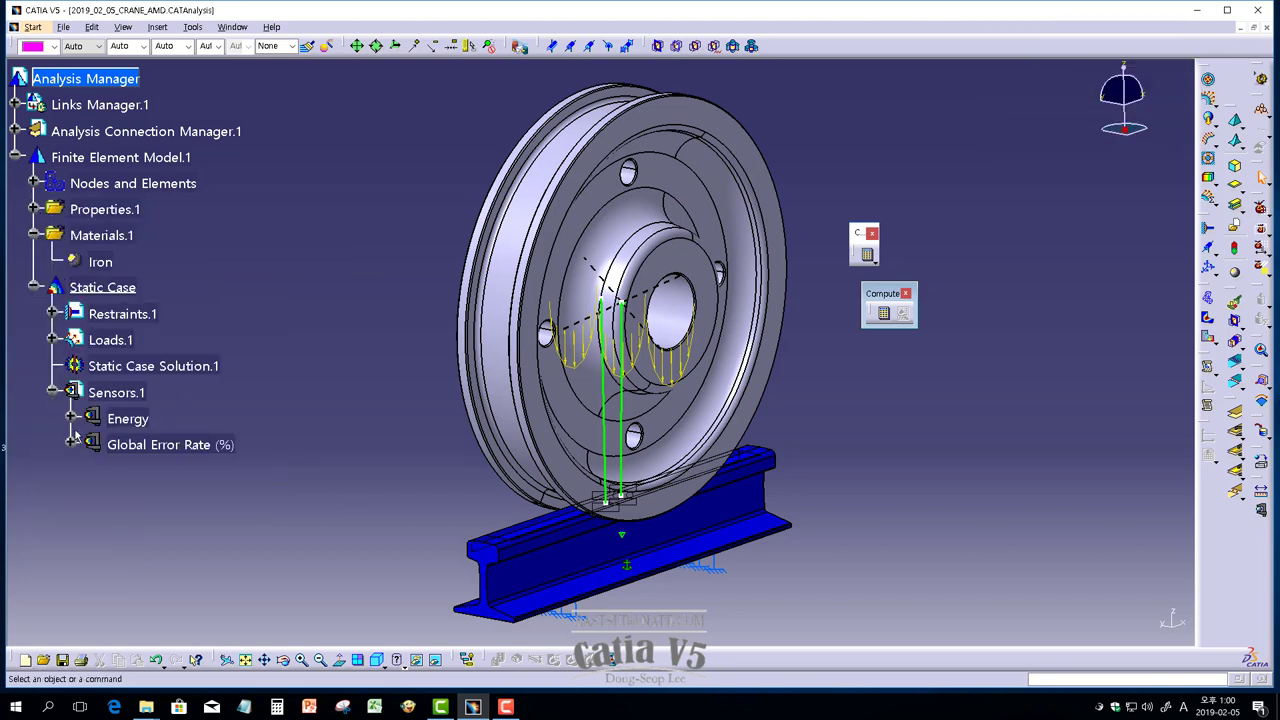
click(72, 440)
double_click(175, 471)
- Close the error rate value, save with Ctrl+S, and display the deformed wheel-and-rail mesh
click(350, 528)
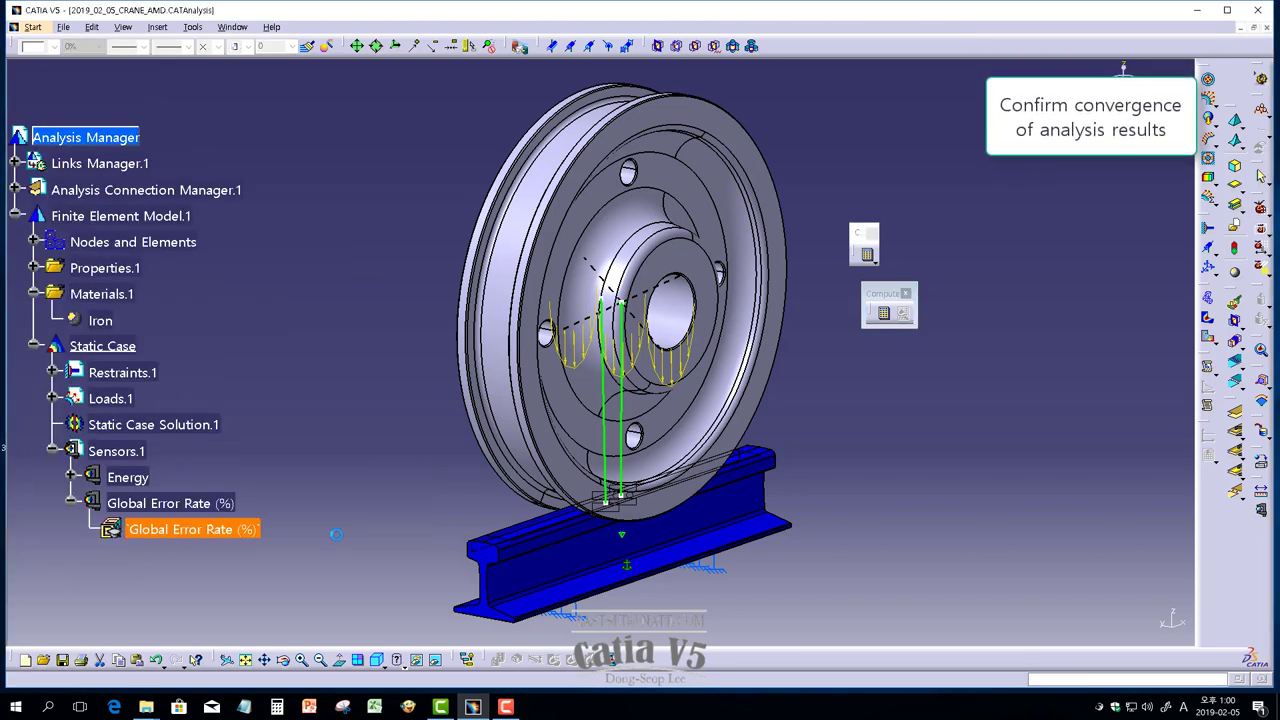
key(ctrl+s)
key(Return)
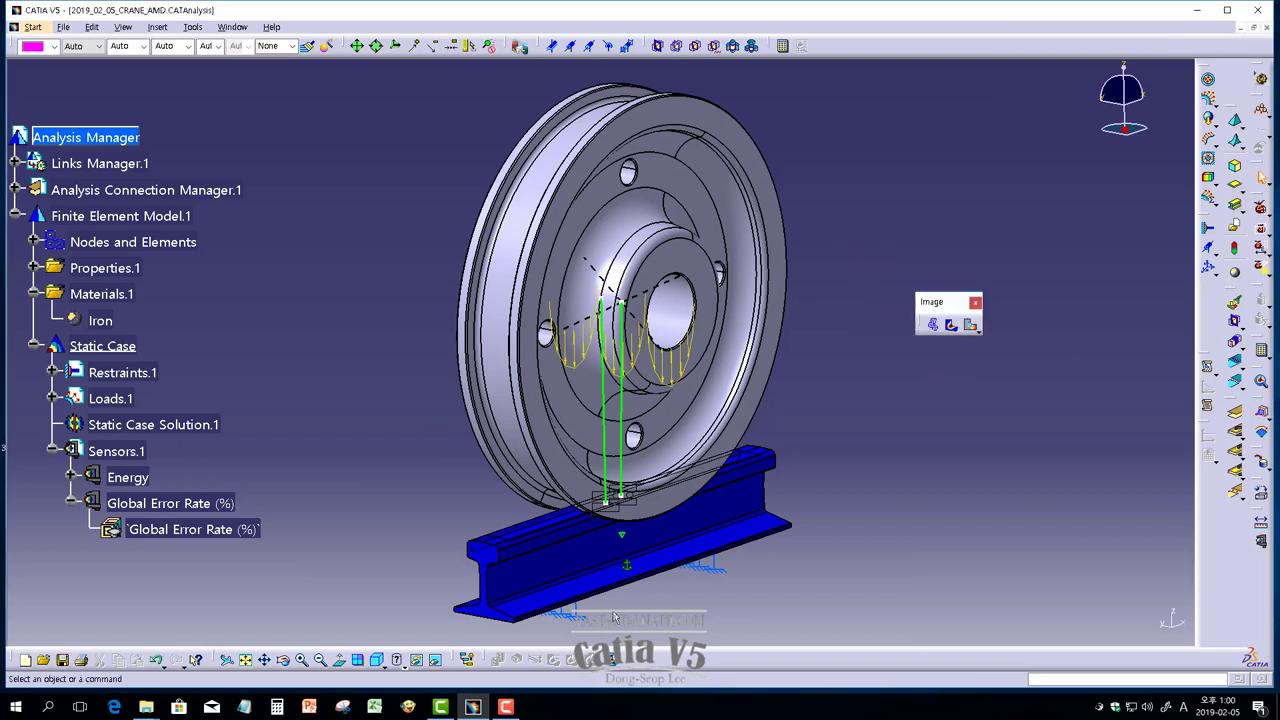
drag(912, 371, 938, 372)
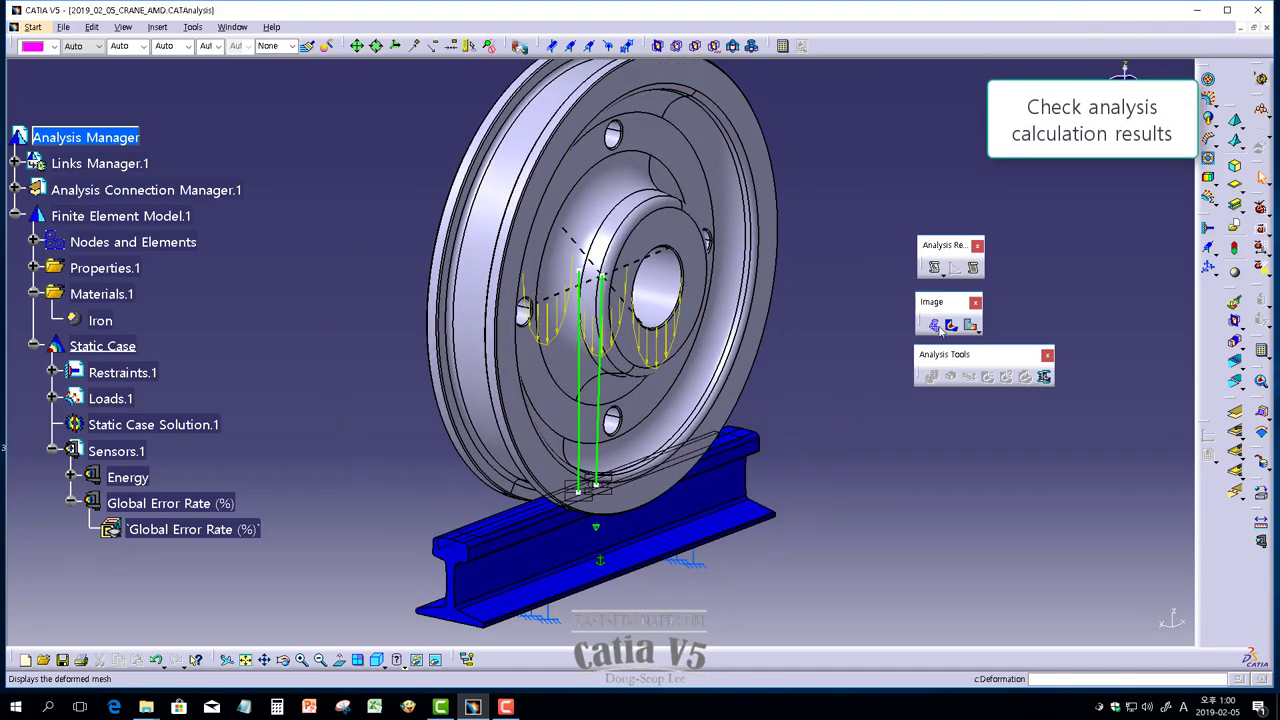
mouse_move(818, 416)
middle_down()
mouse_move(463, 438)
mouse_move(443, 648)
middle_up()
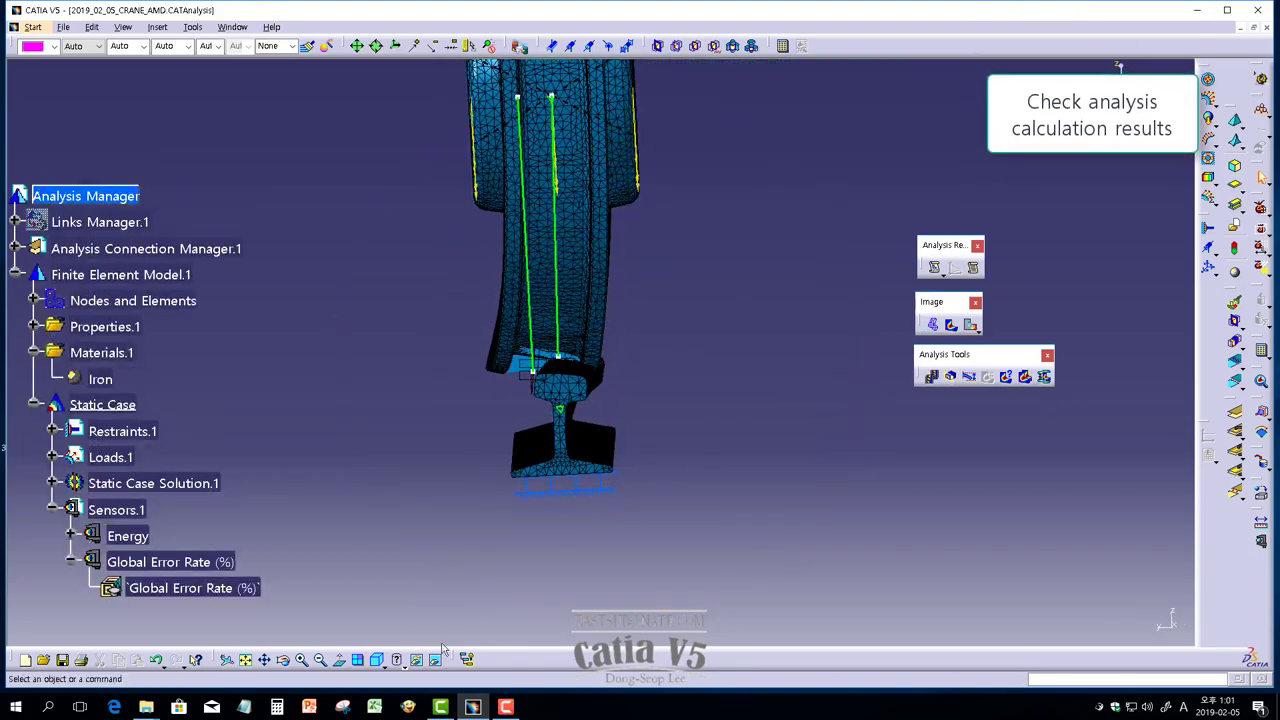
- Animate the deformed mesh and switch to the Von Mises stress image
click(931, 376)
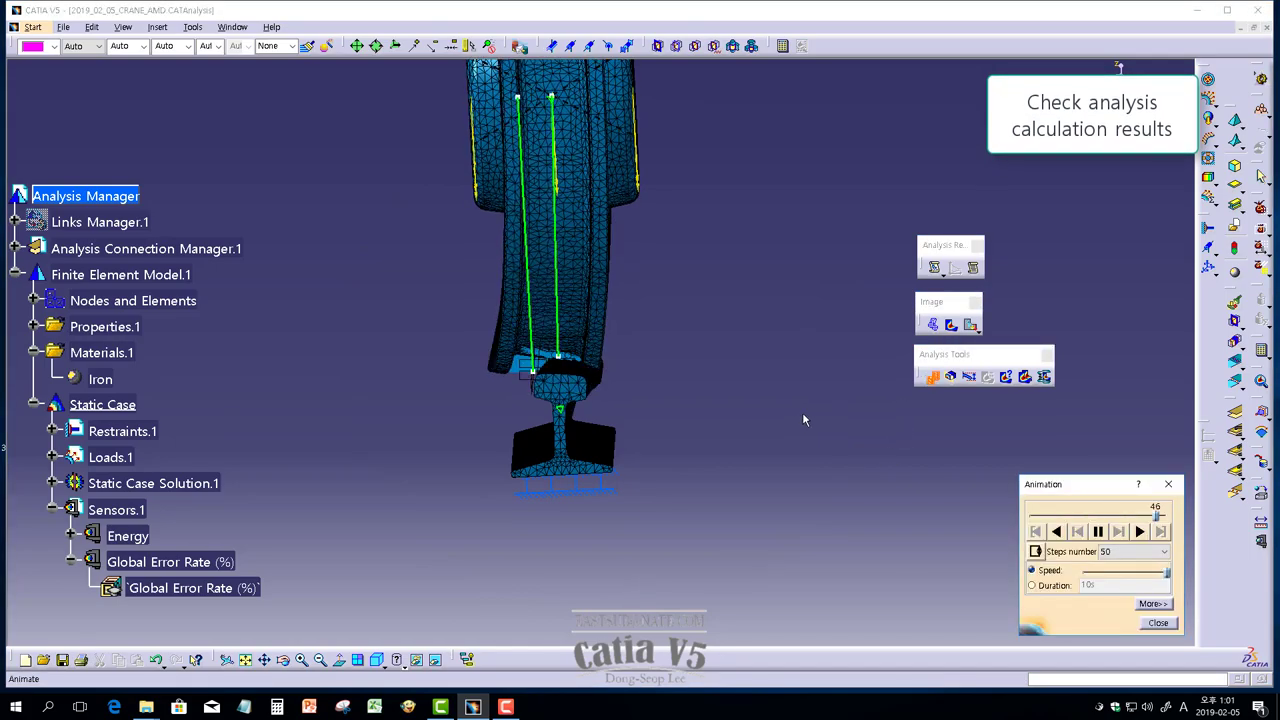
middle_drag(800, 419, 1141, 602)
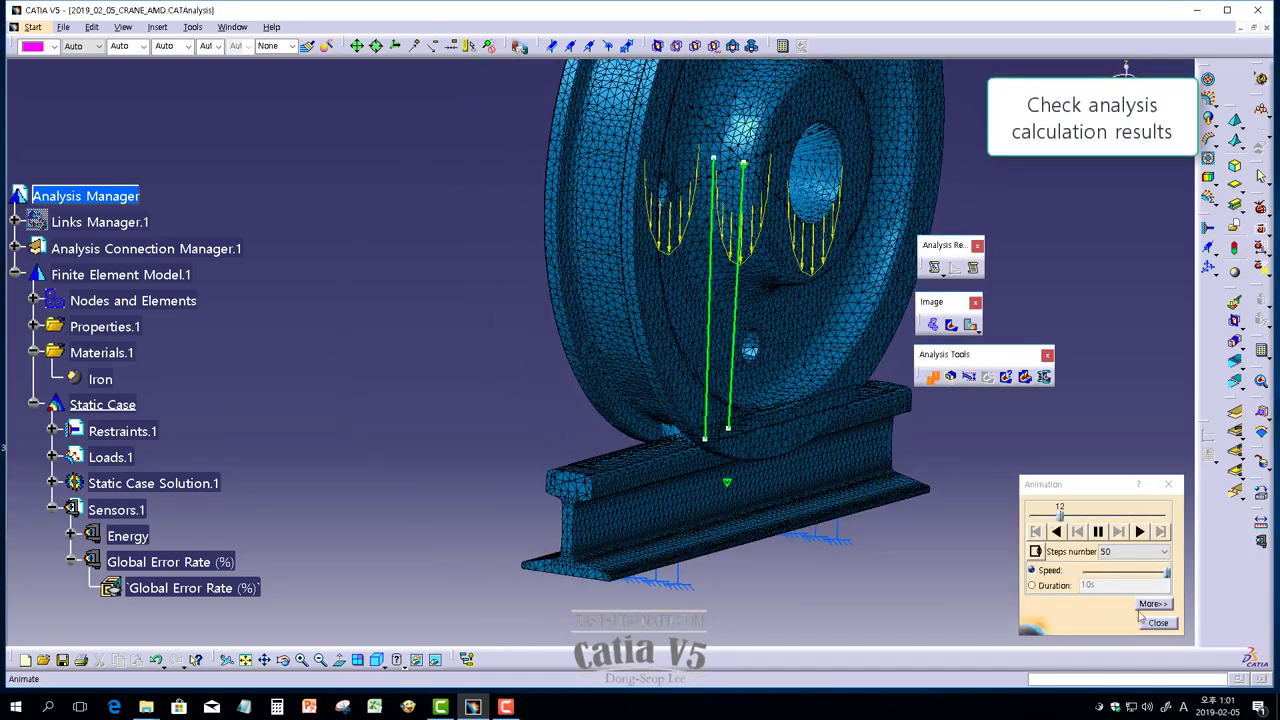
click(1158, 622)
mouse_move(900, 380)
middle_down()
mouse_move(775, 368)
mouse_move(687, 522)
middle_up()
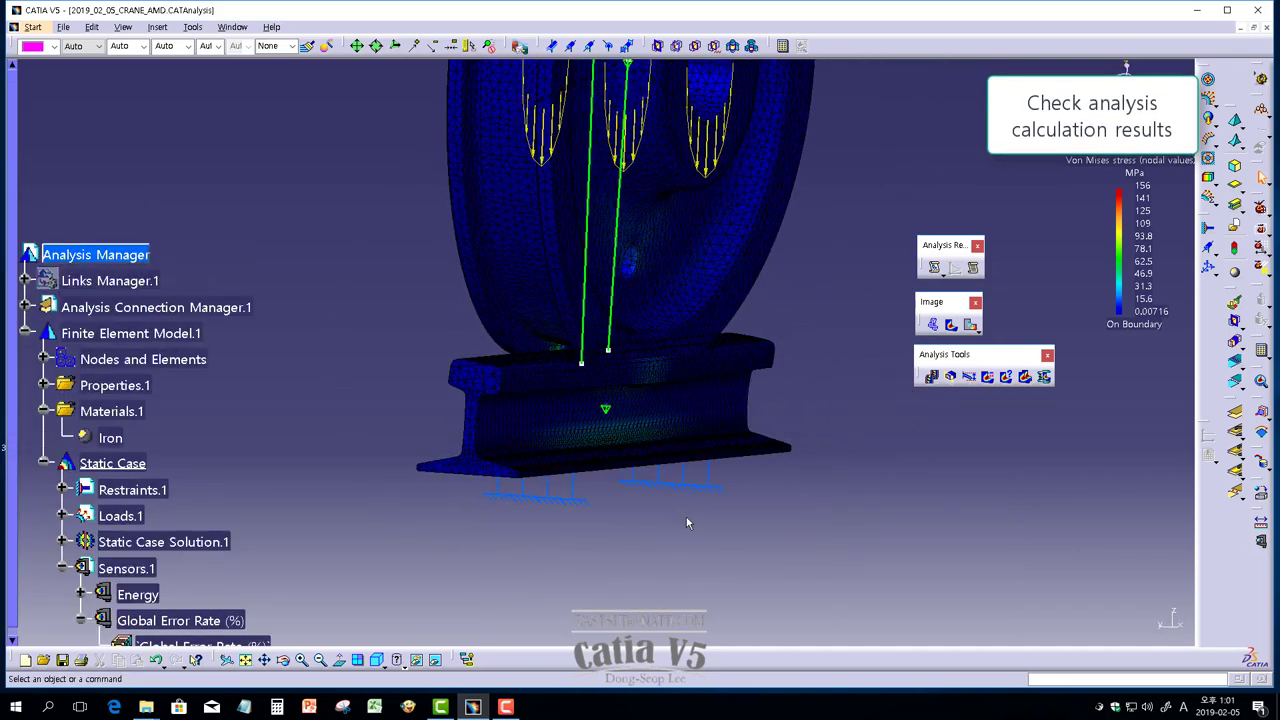
- Set the deformation scale factor to 427.42, replay the animation, and save
click(969, 376)
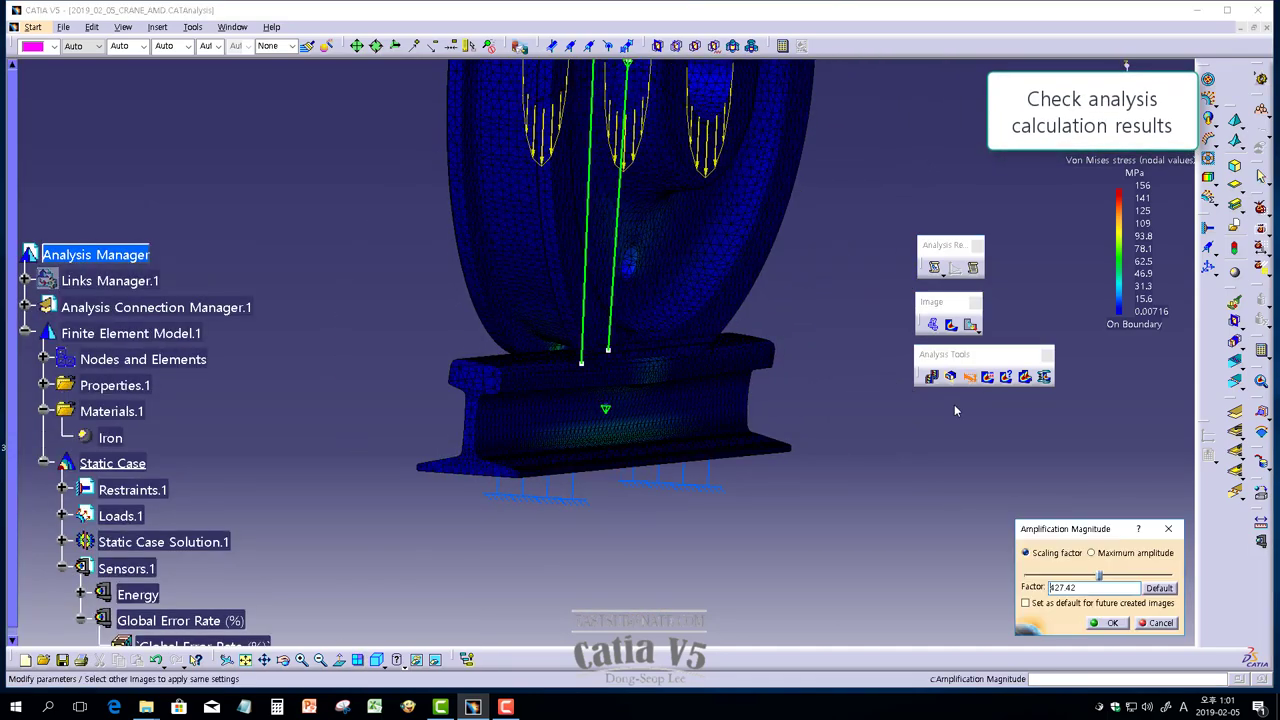
click(1107, 622)
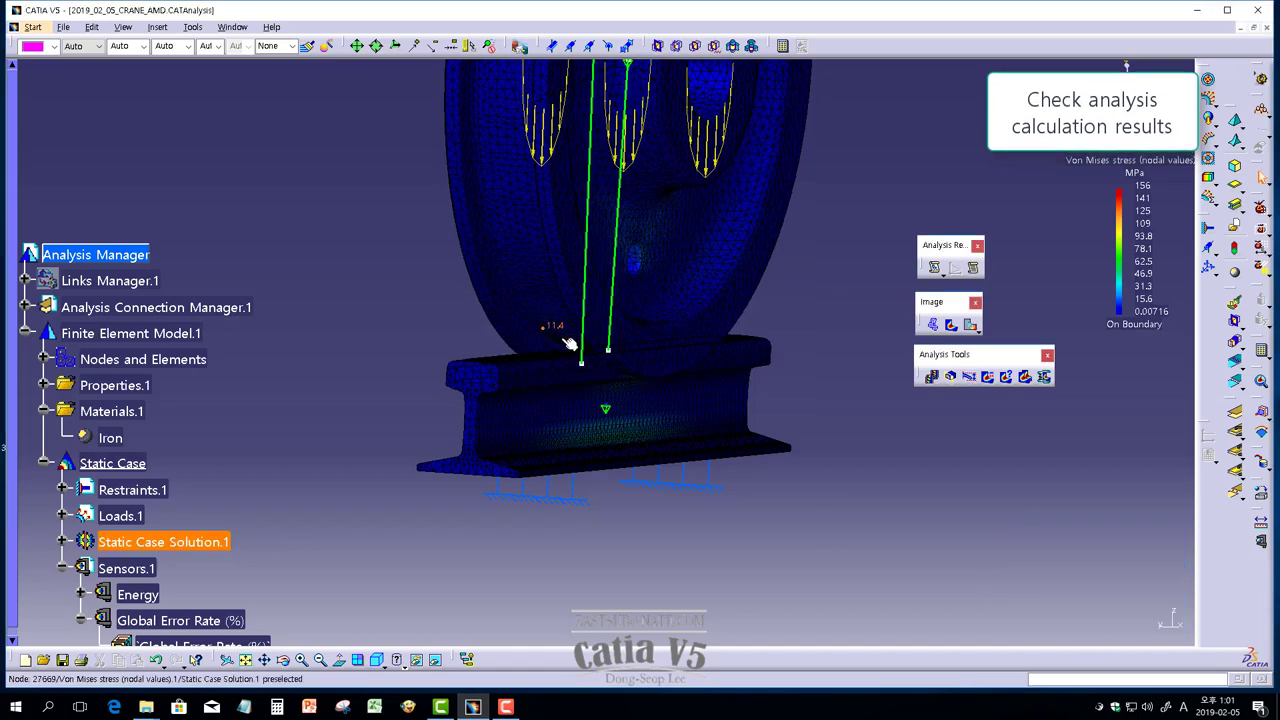
click(931, 377)
middle_drag(922, 393, 474, 395)
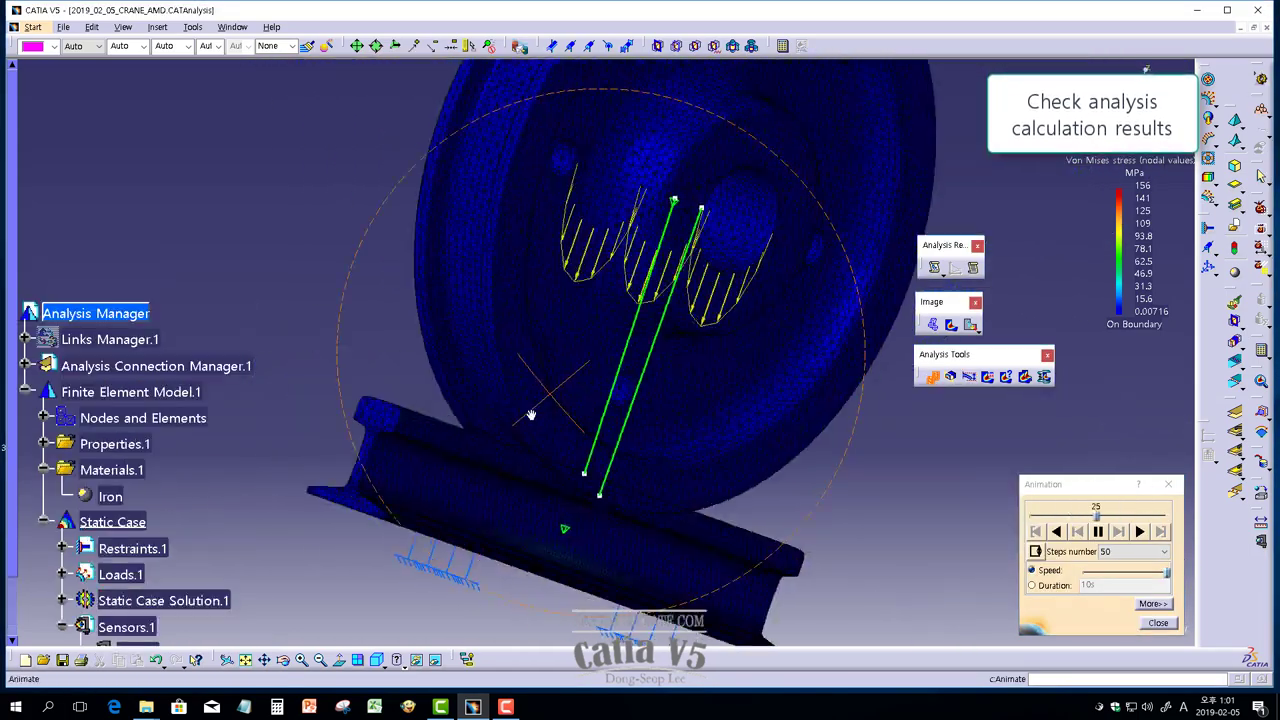
middle_drag(474, 395, 763, 410)
click(1158, 622)
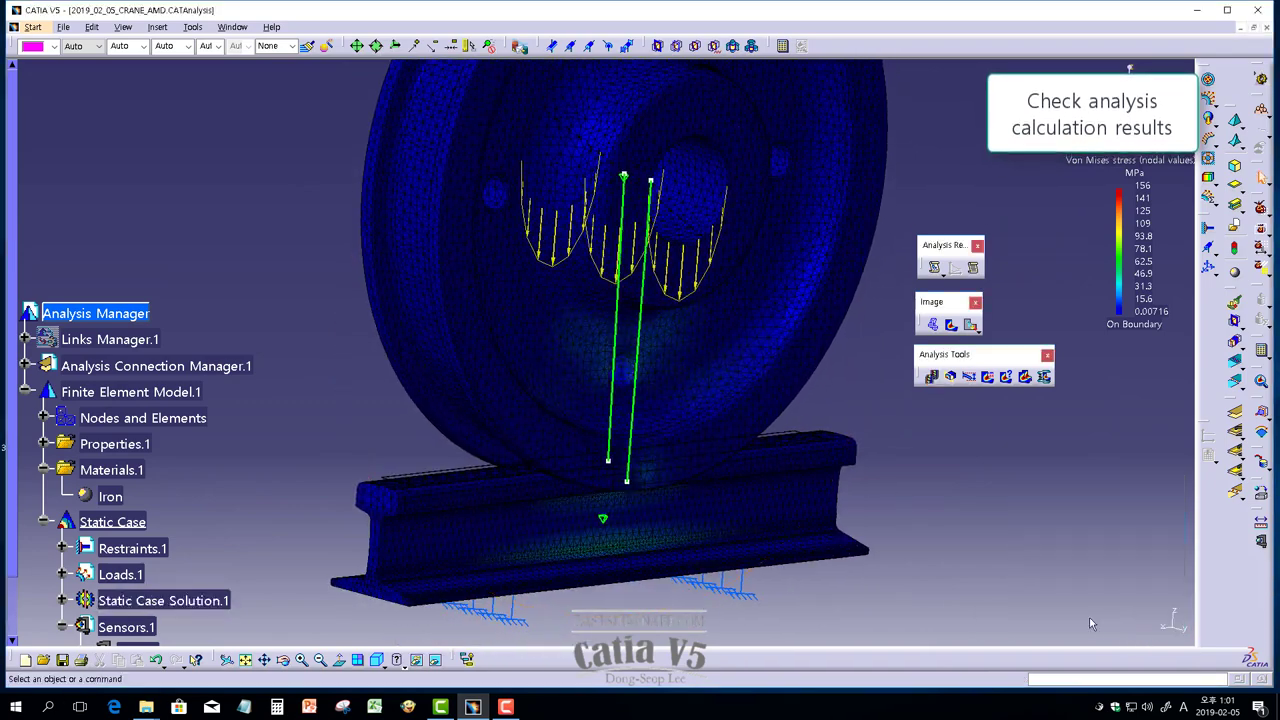
click(62, 661)
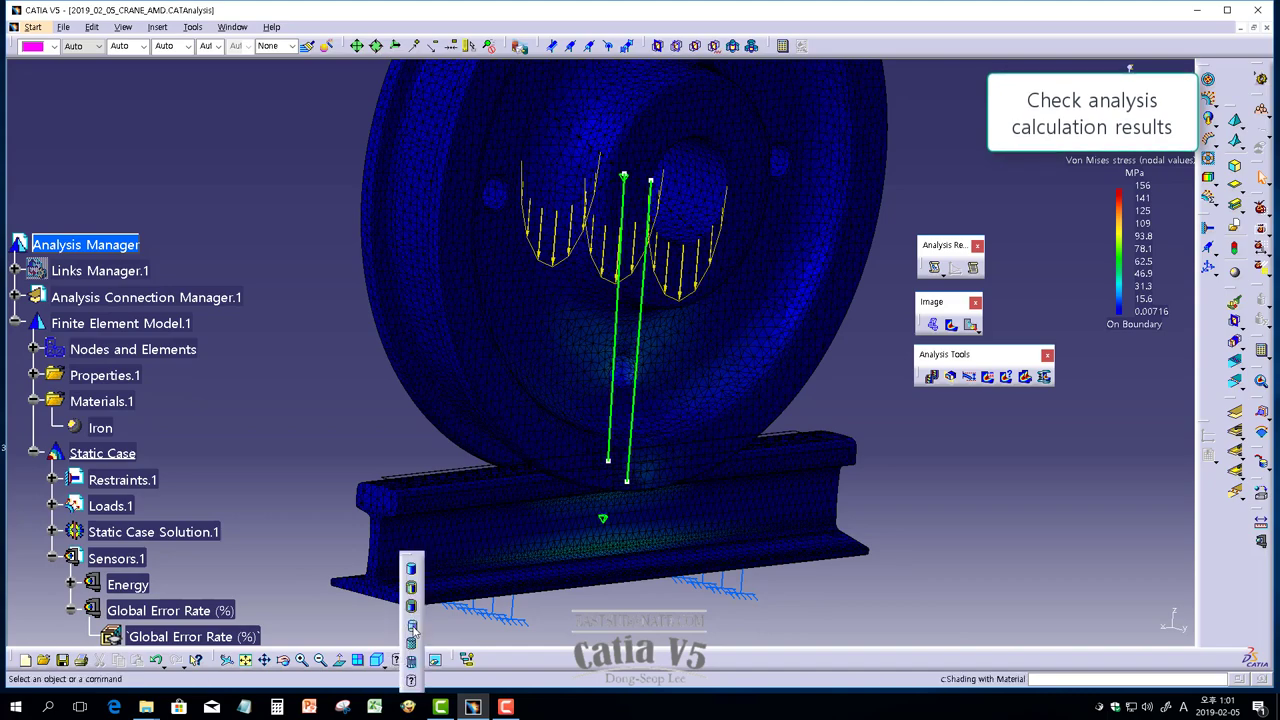
- Section the Von Mises result with a cut plane through the wheel–rail contact
click(411, 643)
middle_drag(931, 558, 923, 417)
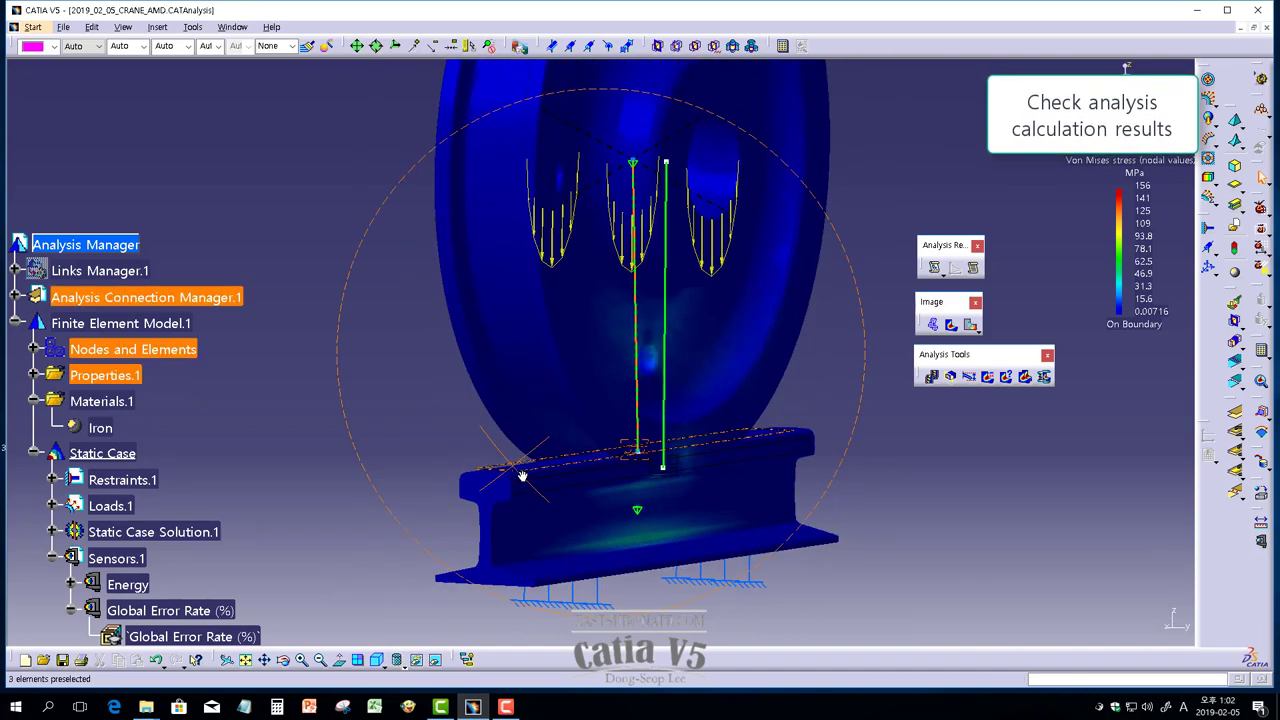
click(950, 376)
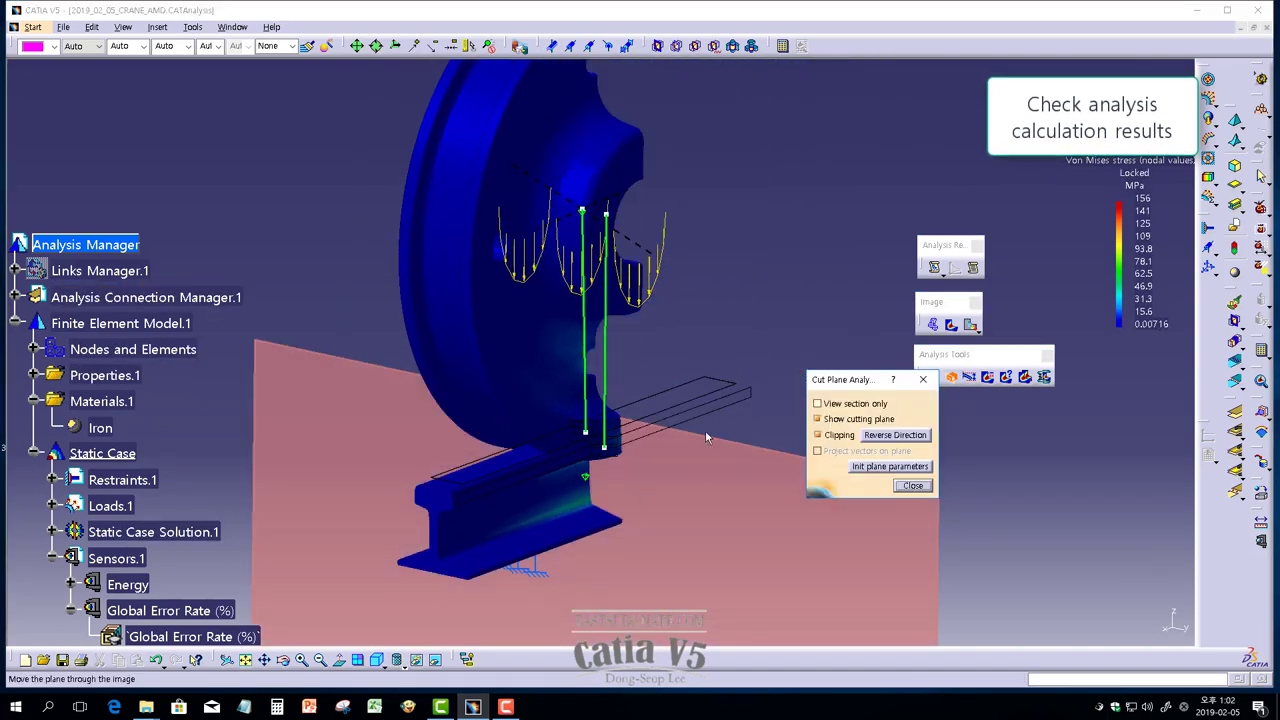
mouse_move(705, 430)
middle_down()
mouse_move(535, 536)
mouse_move(650, 578)
middle_up()
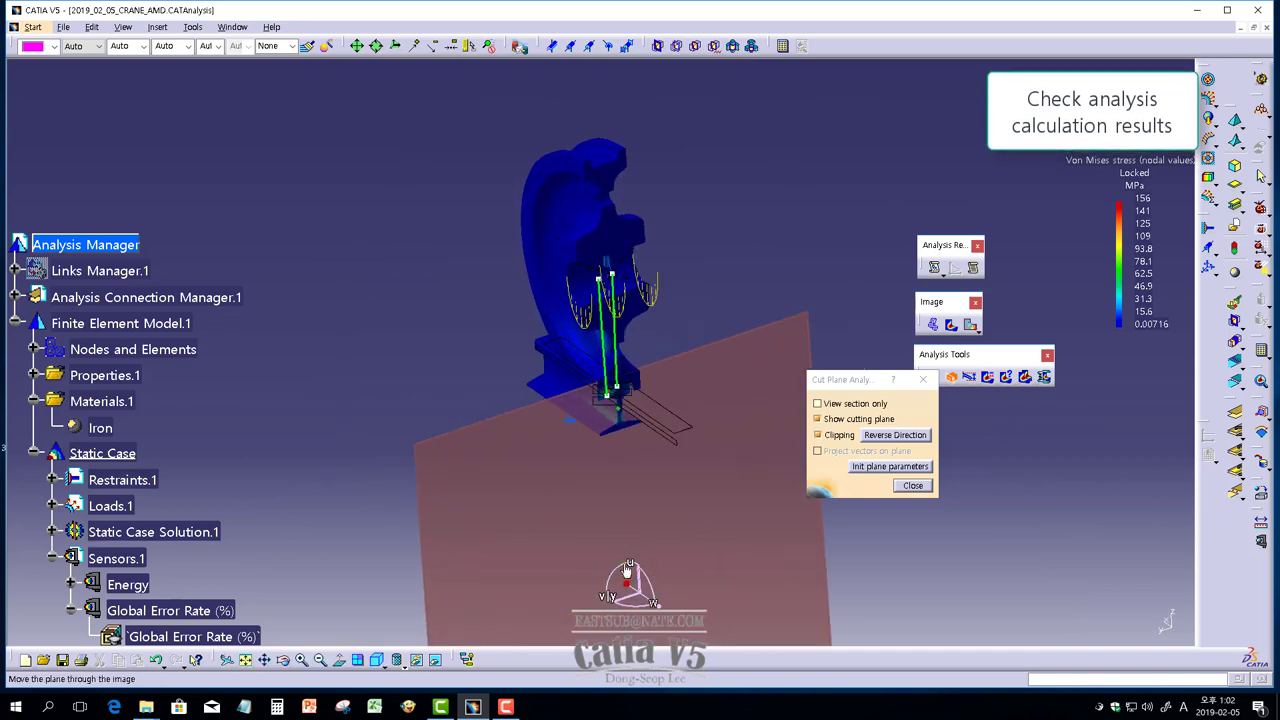
mouse_move(551, 516)
ctrl+middle_down()
mouse_move(487, 446)
mouse_move(470, 540)
ctrl+middle_up()
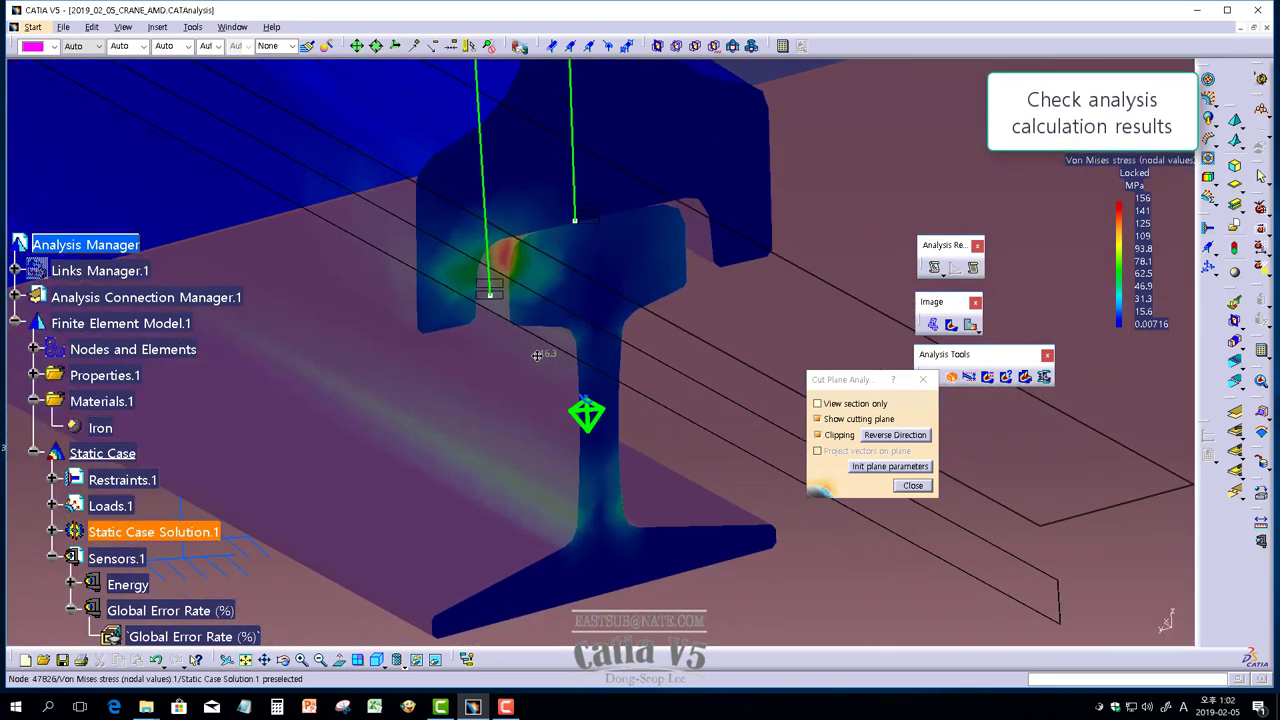
- Show mesh edges on the sectioned model and run the stress animation
click(416, 680)
click(1108, 622)
mouse_move(585, 357)
middle_down()
mouse_move(542, 270)
mouse_move(528, 466)
middle_up()
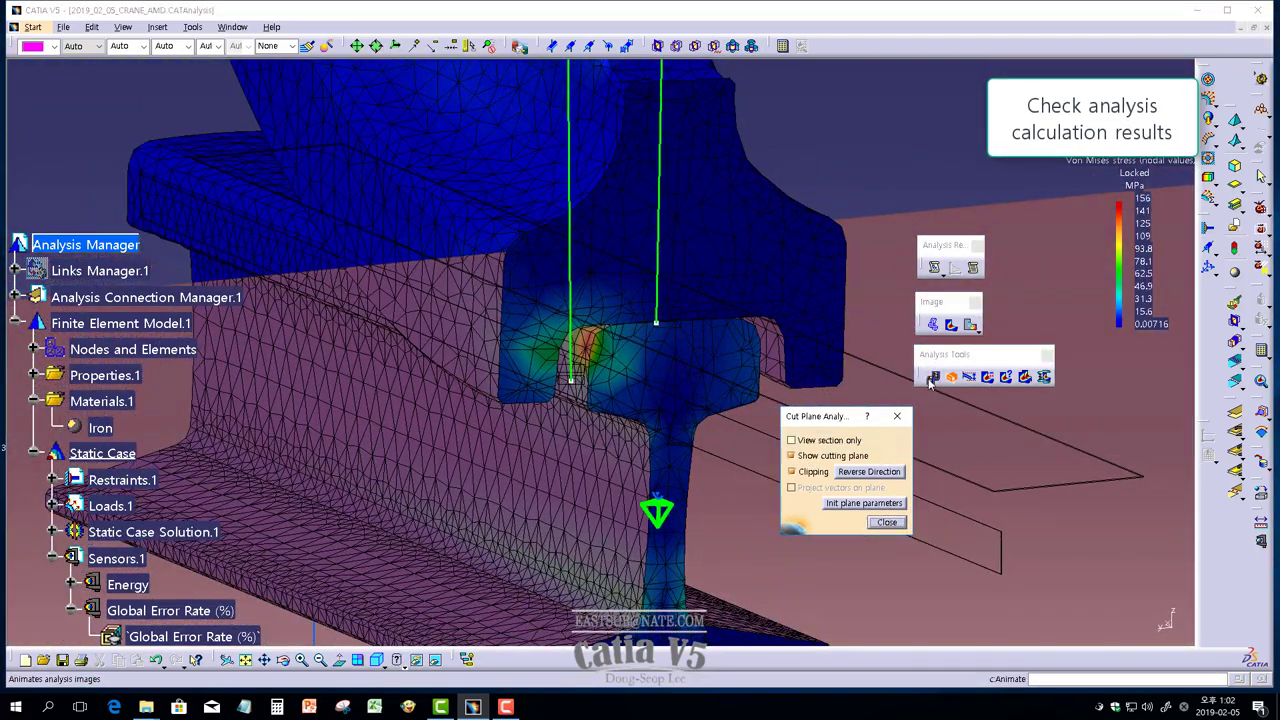
click(932, 376)
mouse_move(680, 426)
middle_down()
mouse_move(727, 464)
mouse_move(620, 440)
middle_up()
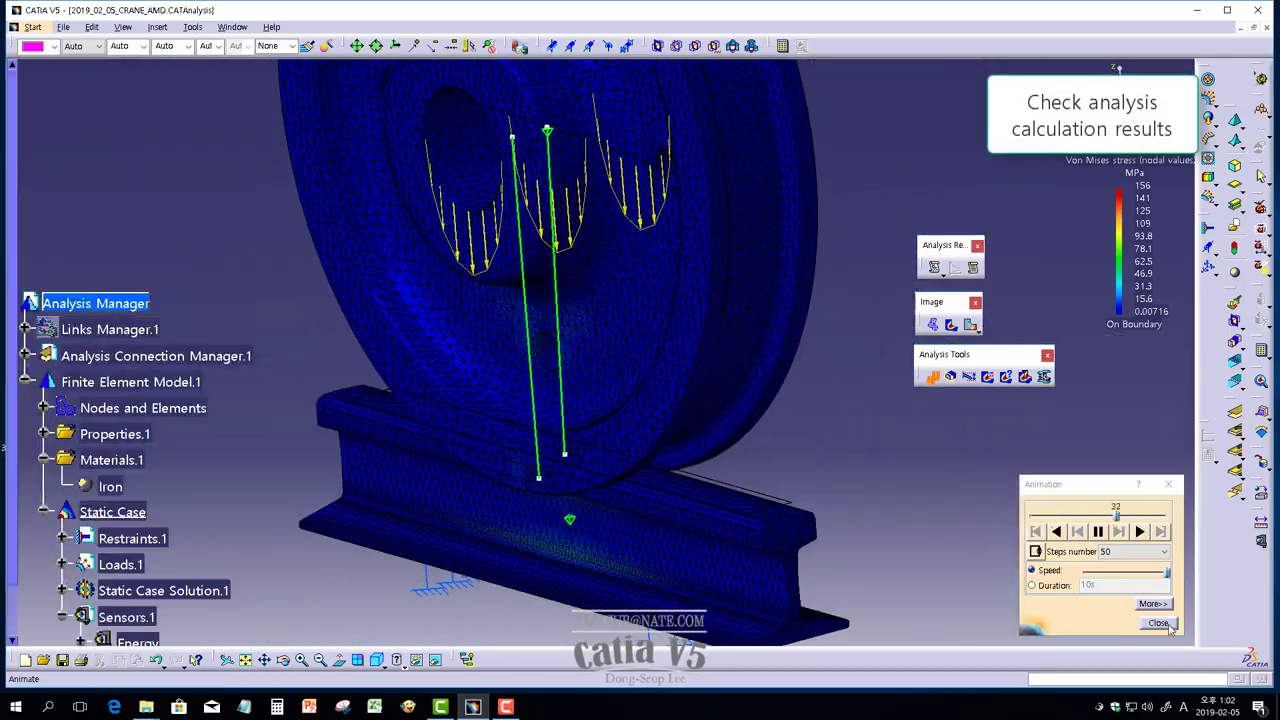
click(932, 376)
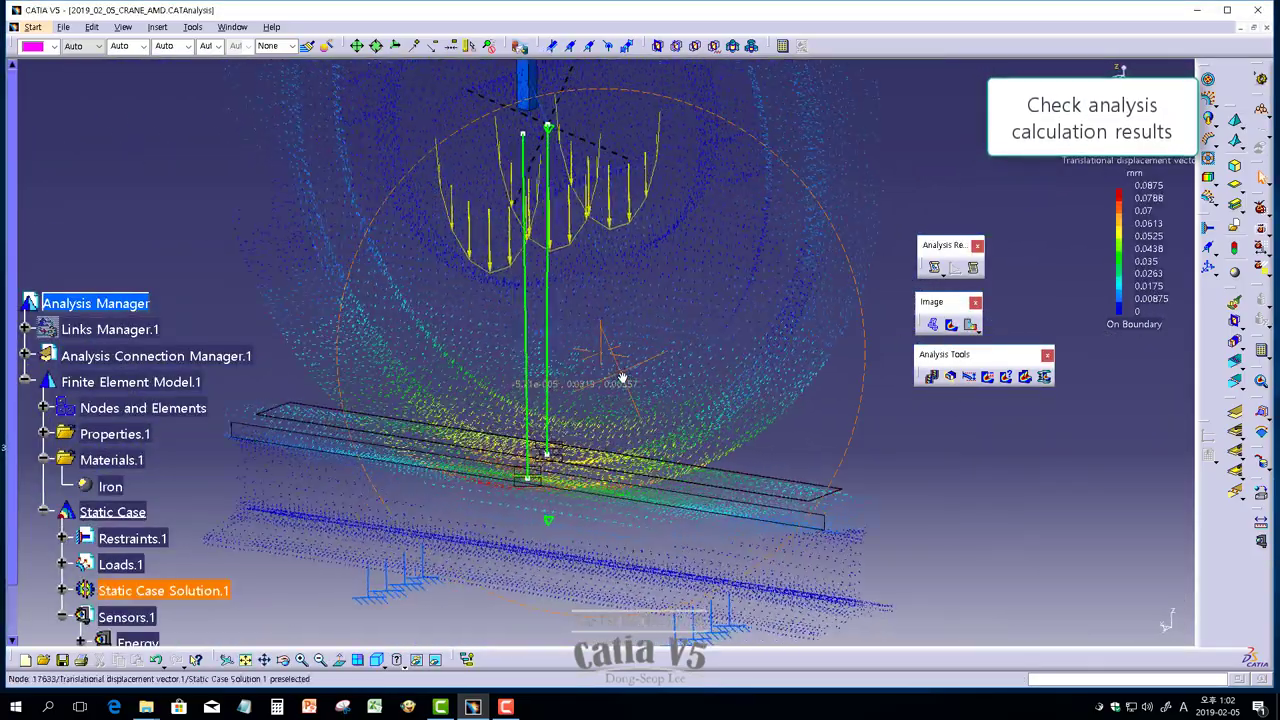
- Change the translational displacement image to an average-iso colour fringe plot
scroll(132, 495, down, 5)
click(62, 297)
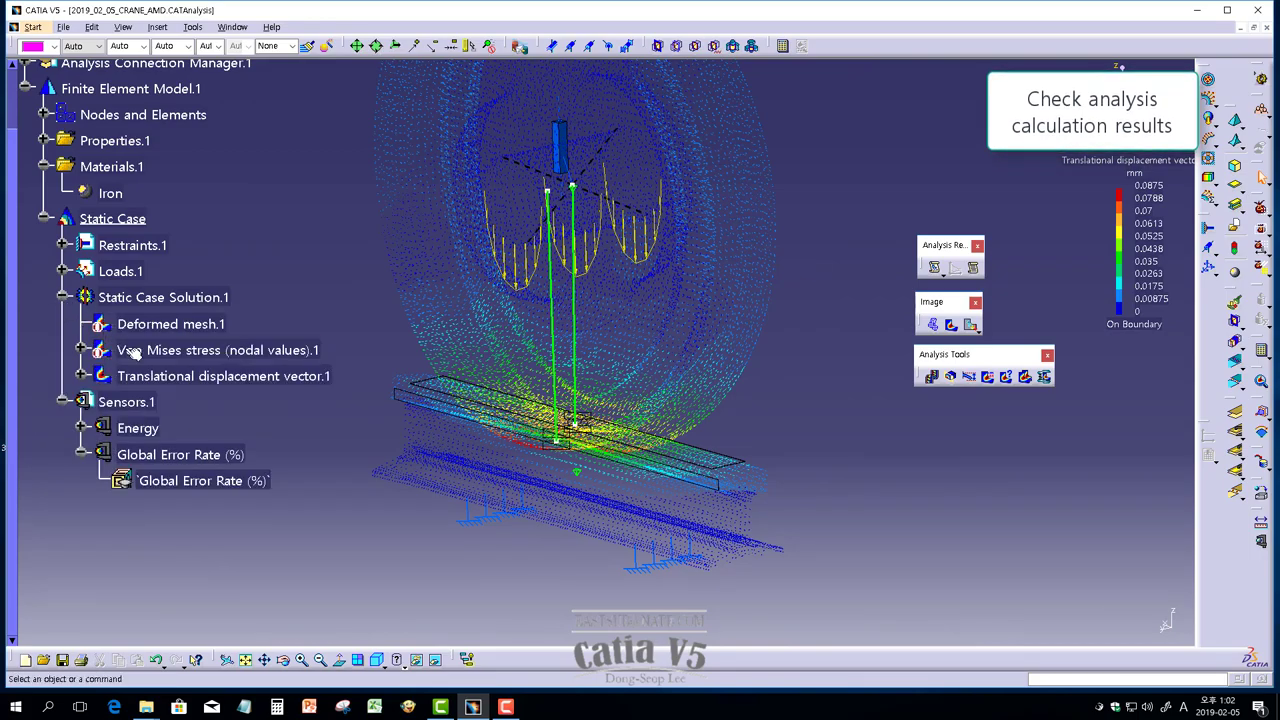
double_click(200, 376)
click(997, 460)
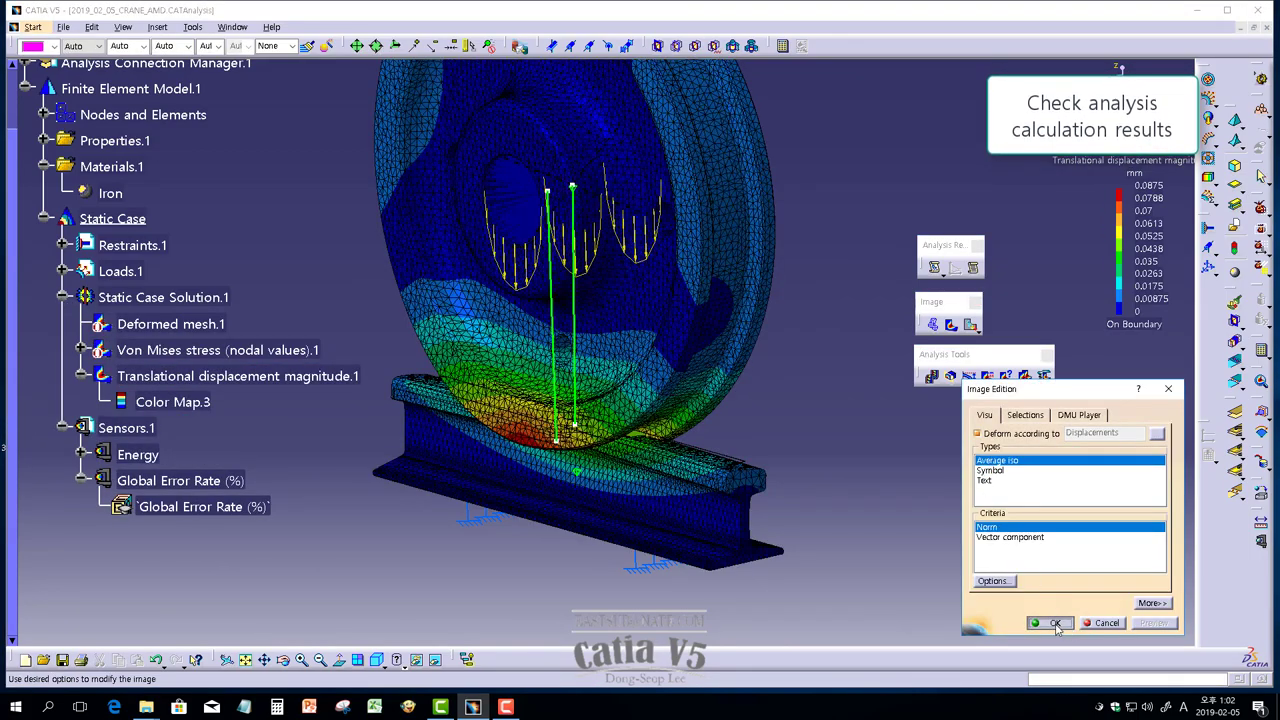
click(1057, 627)
- Animate the displacement result with the deformation amplification factor applied
middle_drag(525, 400, 600, 414)
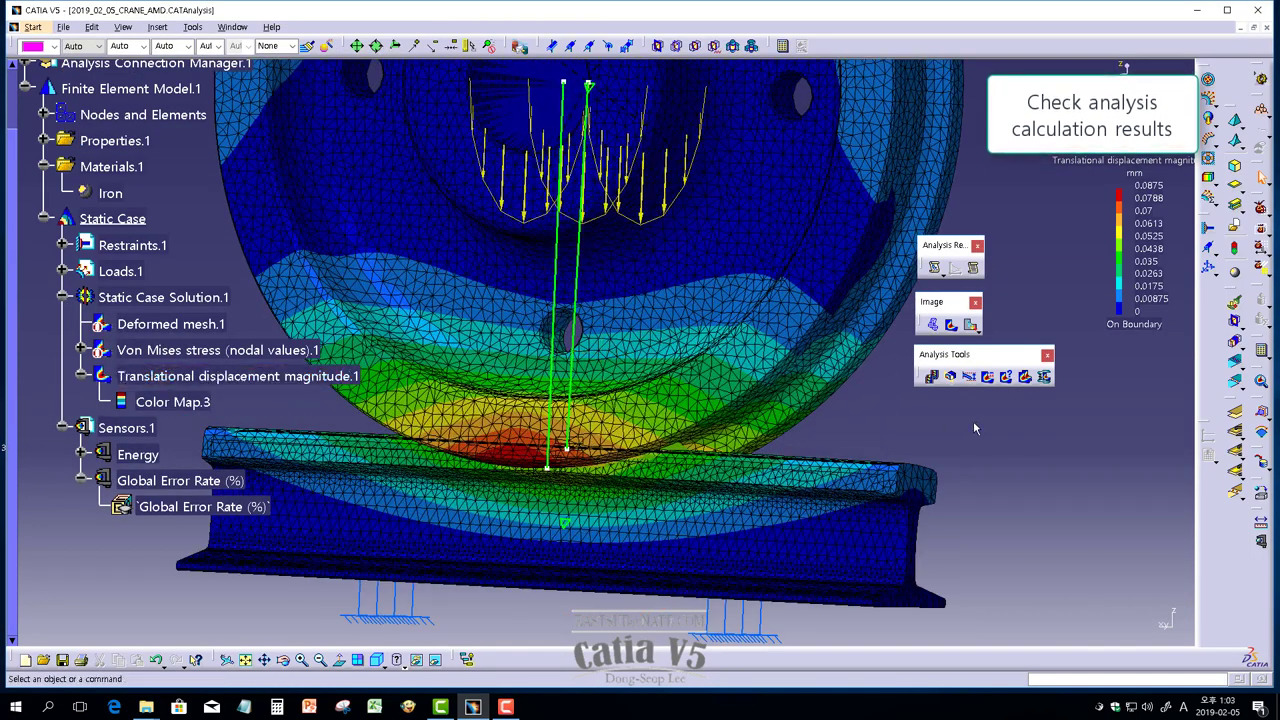
click(933, 377)
mouse_move(714, 434)
middle_down()
mouse_move(598, 440)
mouse_move(580, 400)
middle_up()
click(969, 376)
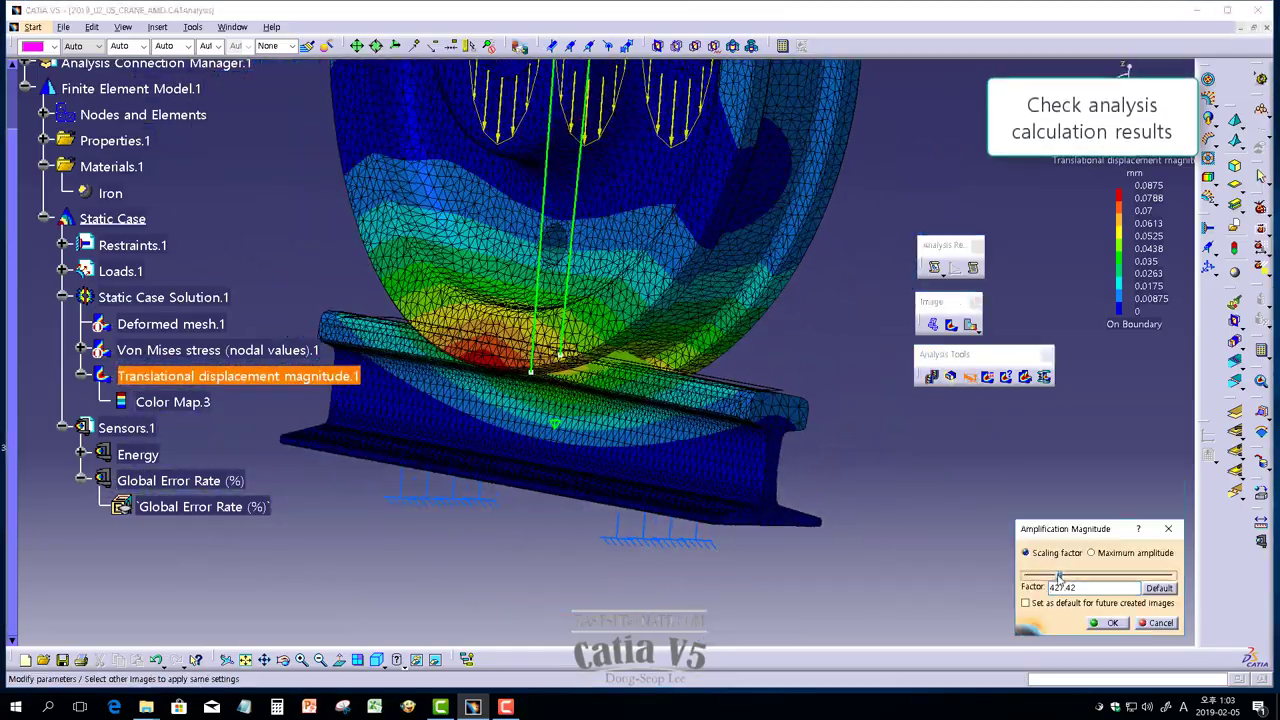
click(1112, 622)
mouse_move(690, 430)
middle_down()
mouse_move(738, 420)
mouse_move(989, 537)
middle_up()
key(Escape)
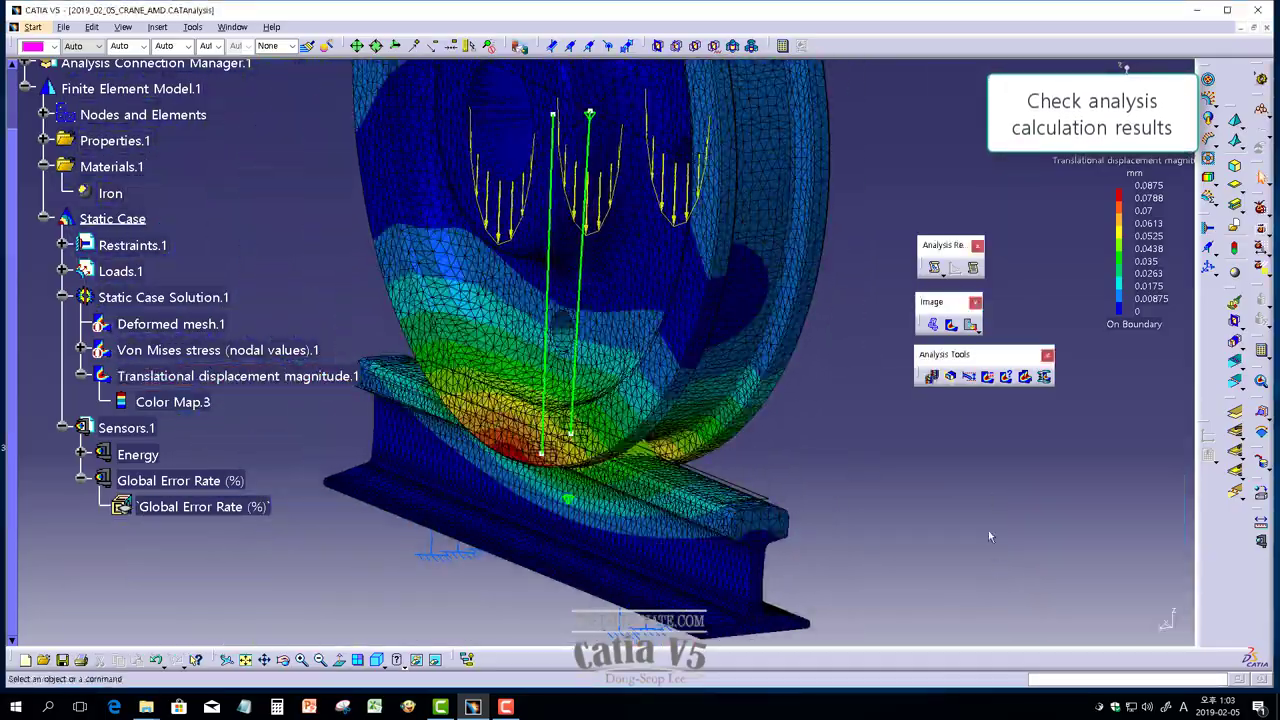
- Section the displacement result with a cut plane, remove it, and add a principal stress image
click(950, 376)
mouse_move(640, 420)
middle_down()
mouse_move(485, 340)
mouse_move(720, 410)
mouse_move(1000, 470)
middle_up()
click(1049, 493)
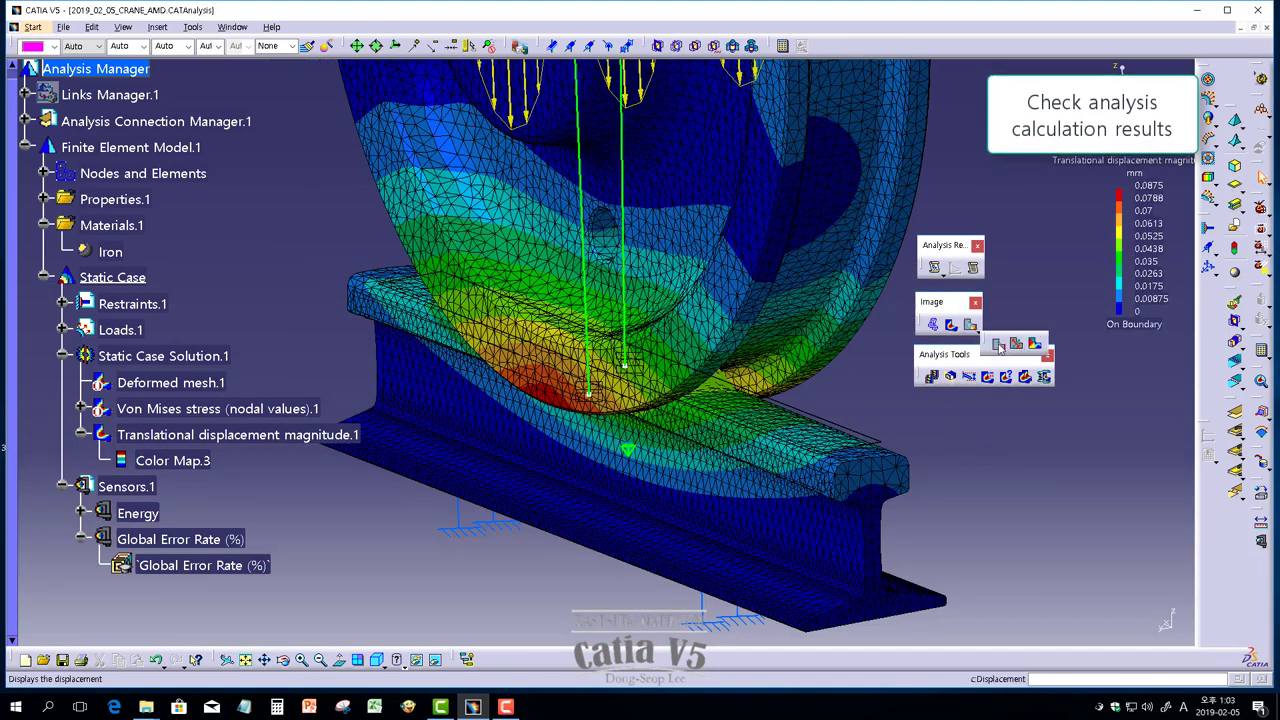
click(997, 343)
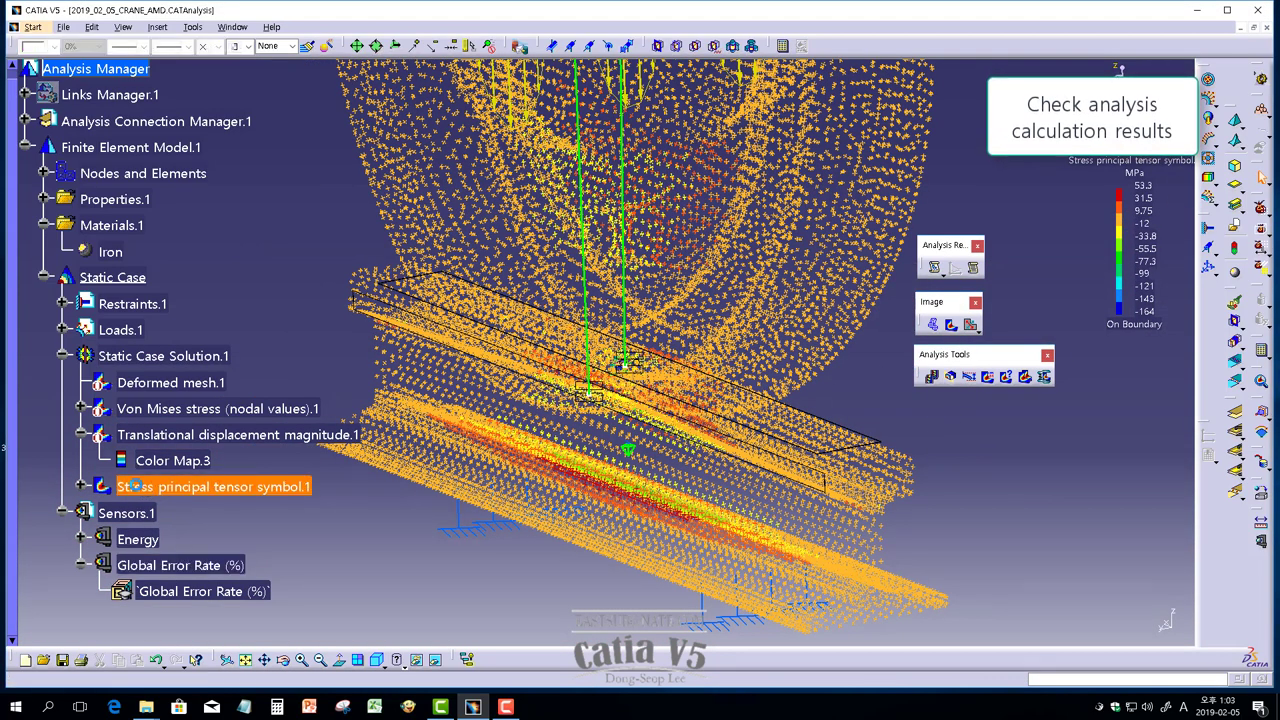
- Change the principal stress image to an average-iso Von Mises stress plot
double_click(230, 486)
click(997, 460)
click(1100, 623)
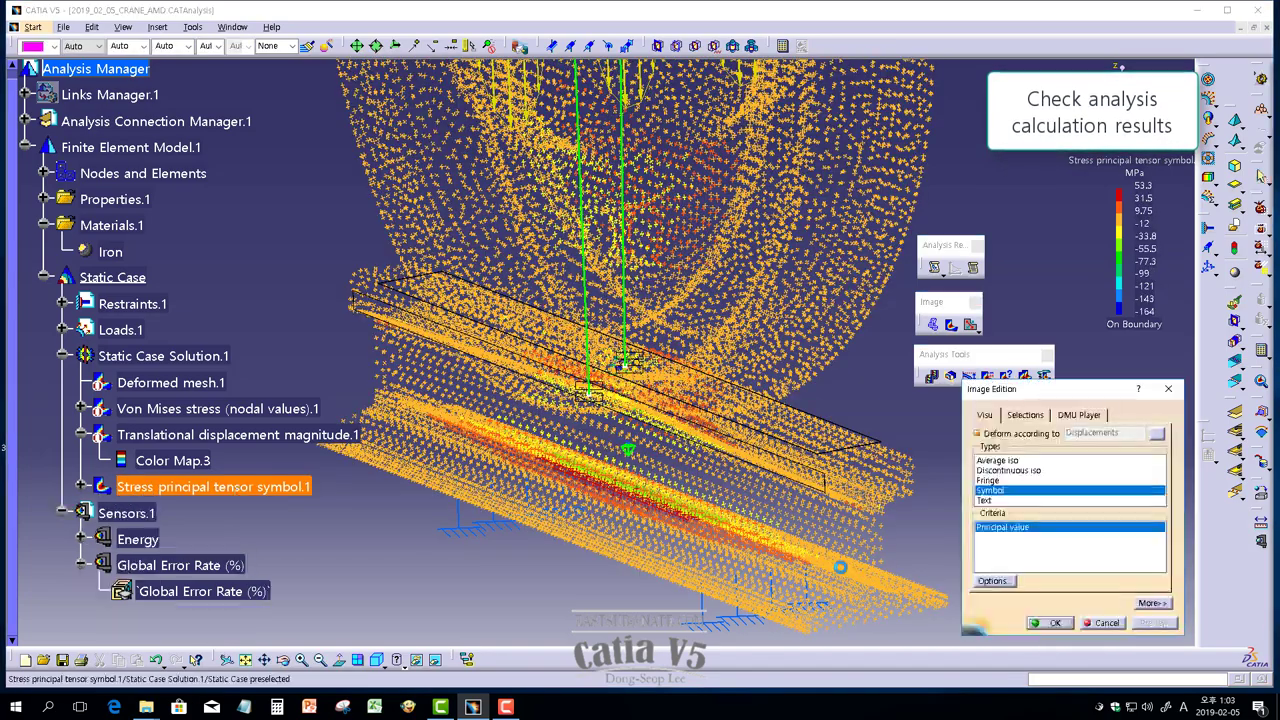
click(1100, 623)
double_click(230, 486)
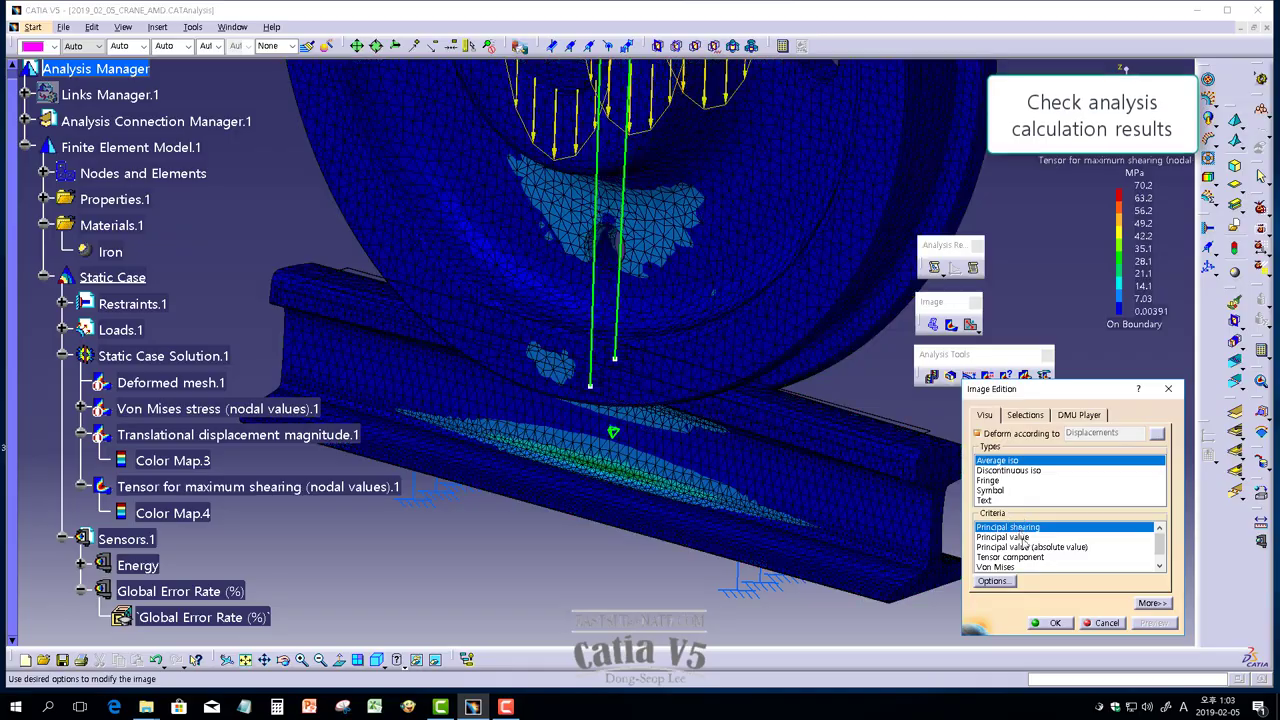
middle_drag(600, 300, 423, 229)
click(995, 556)
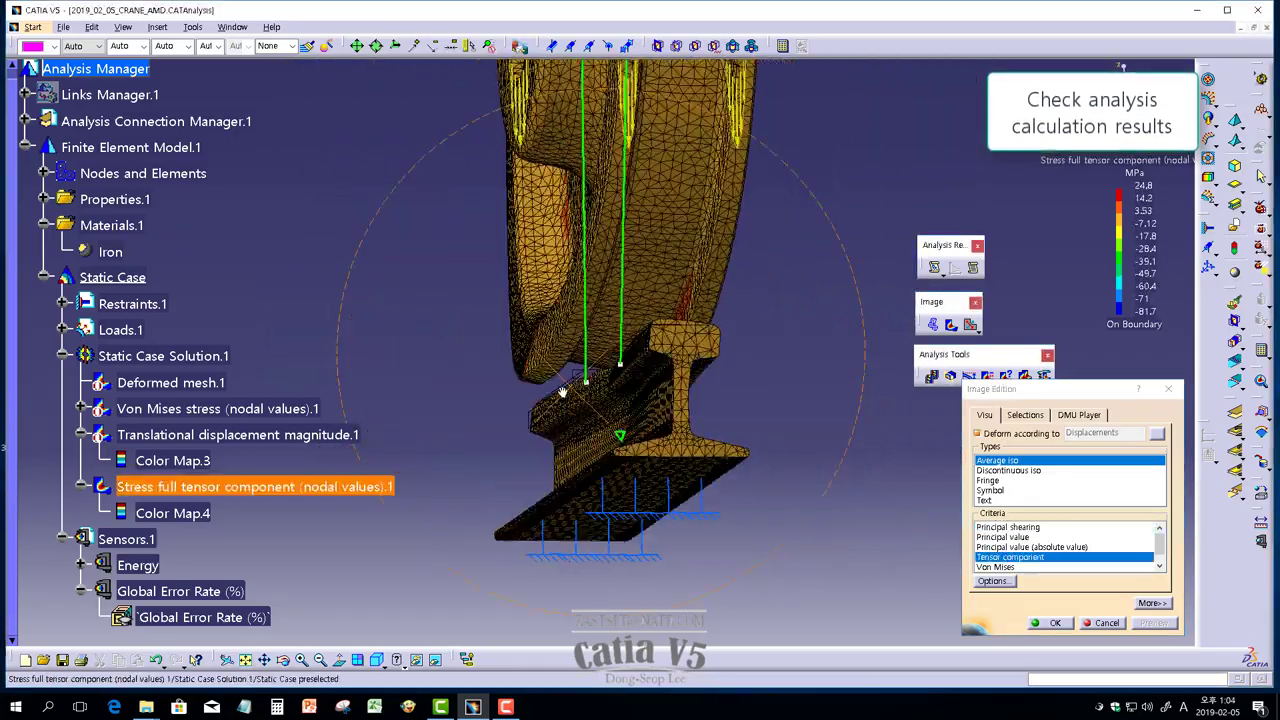
click(995, 566)
mouse_move(700, 380)
middle_down()
mouse_move(501, 436)
mouse_move(700, 440)
middle_up()
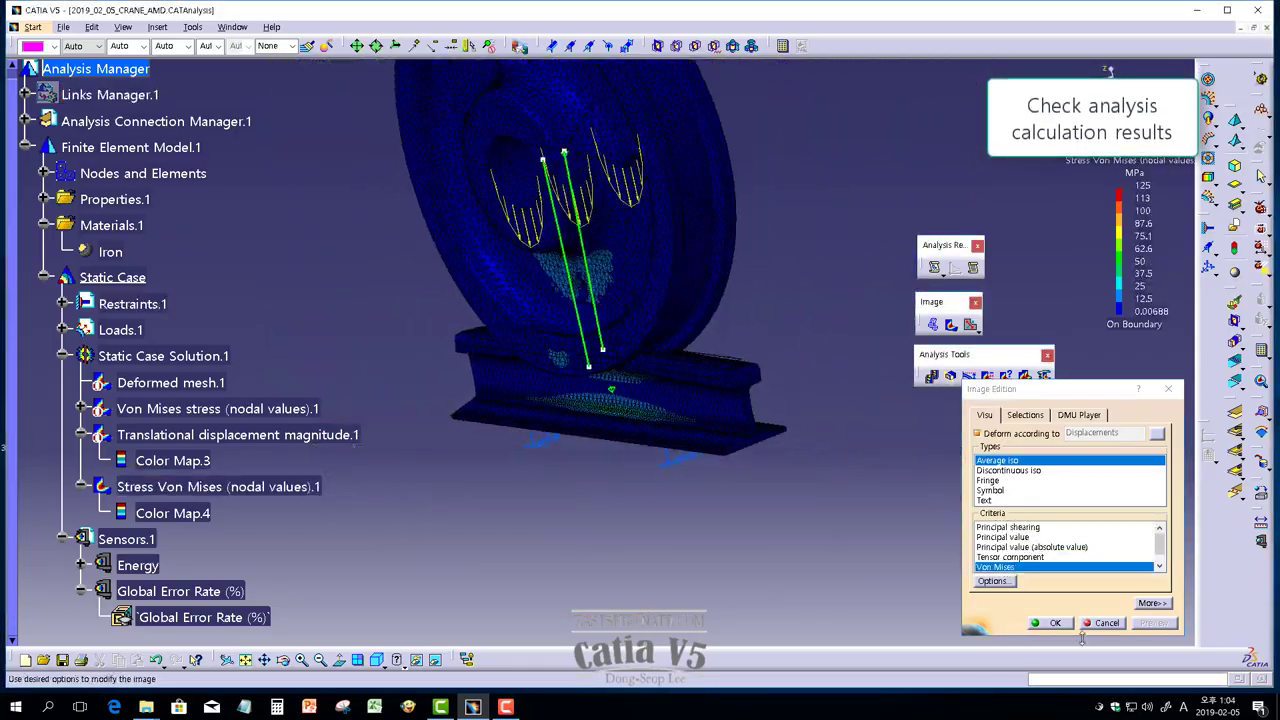
click(1055, 622)
- Animate the Von Mises stress on wheel and rail, then launch Generate Report
middle_drag(592, 376, 736, 412)
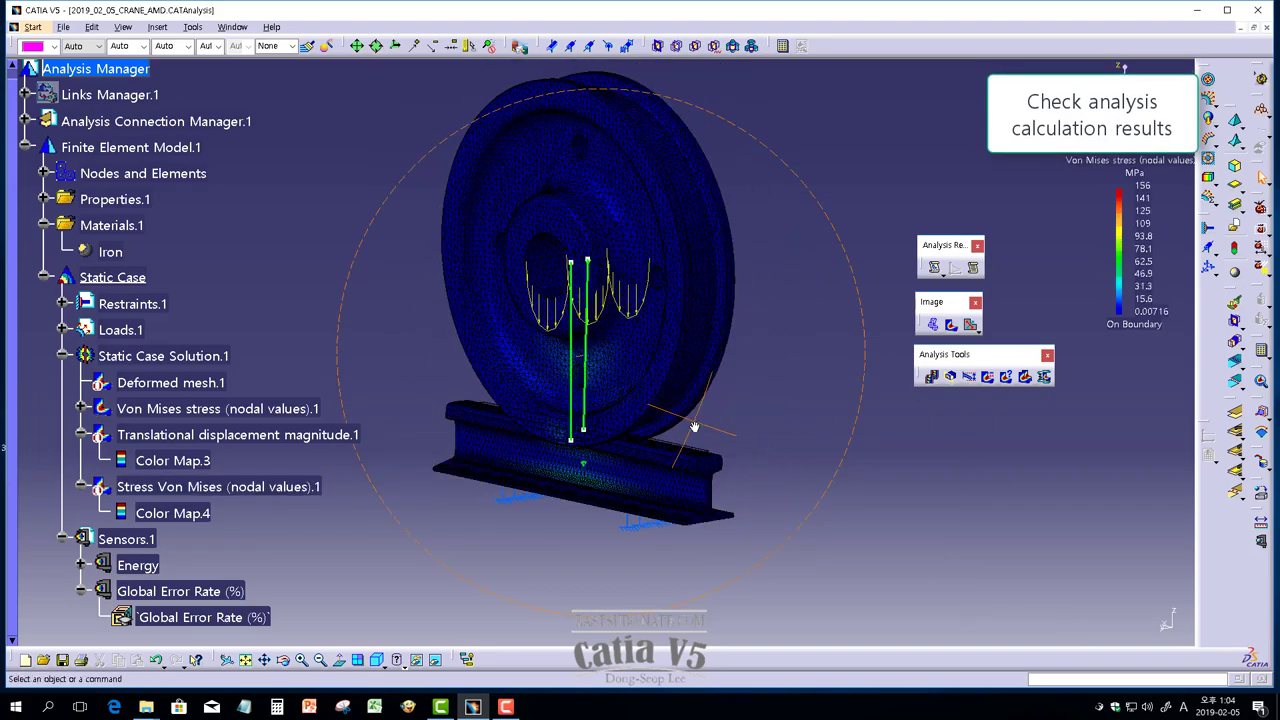
click(62, 660)
click(929, 376)
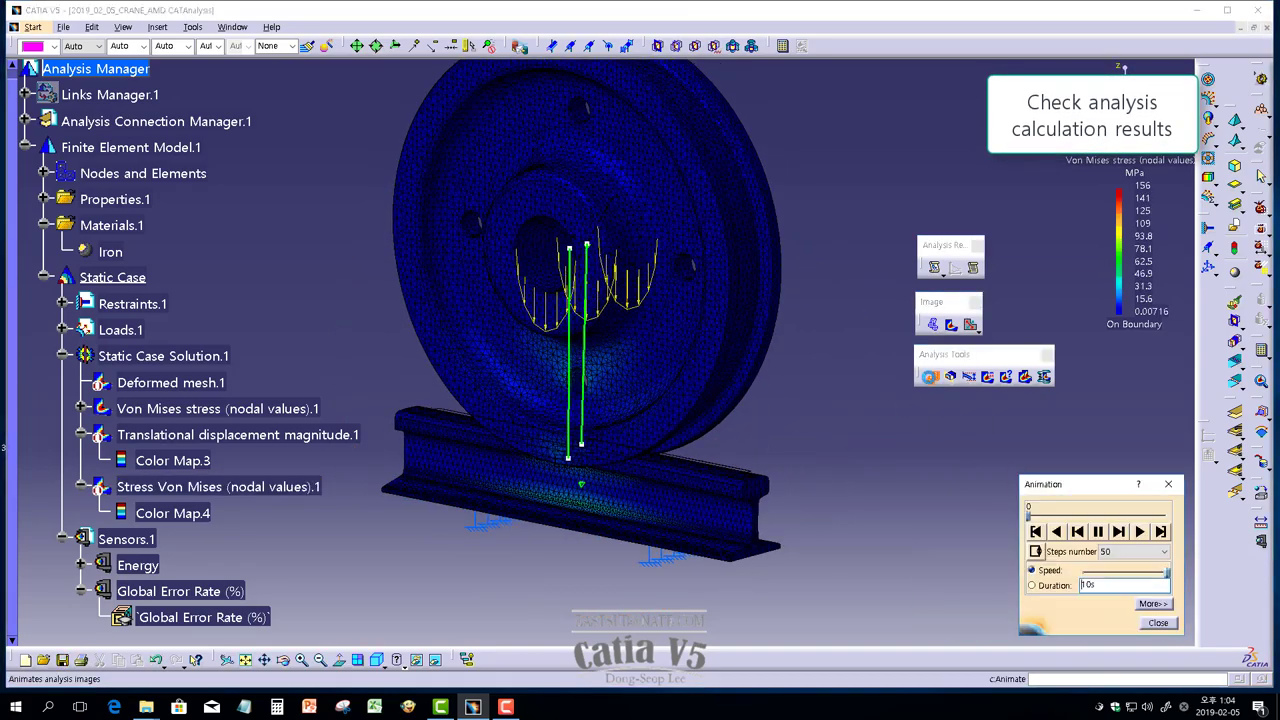
mouse_move(543, 502)
ctrl+middle_down()
mouse_move(564, 460)
mouse_move(600, 500)
ctrl+middle_up()
click(1158, 622)
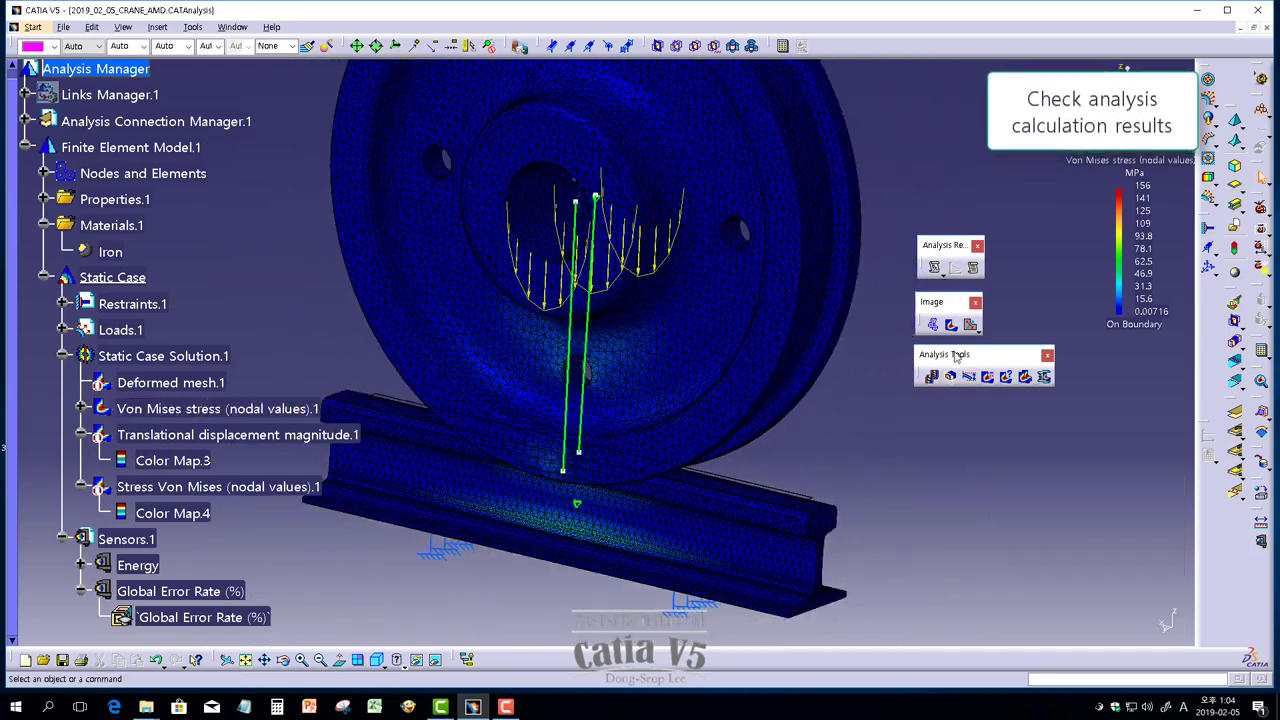
click(934, 267)
- Confirm the report settings to open index.html in Chrome and review its Materials section
click(1044, 439)
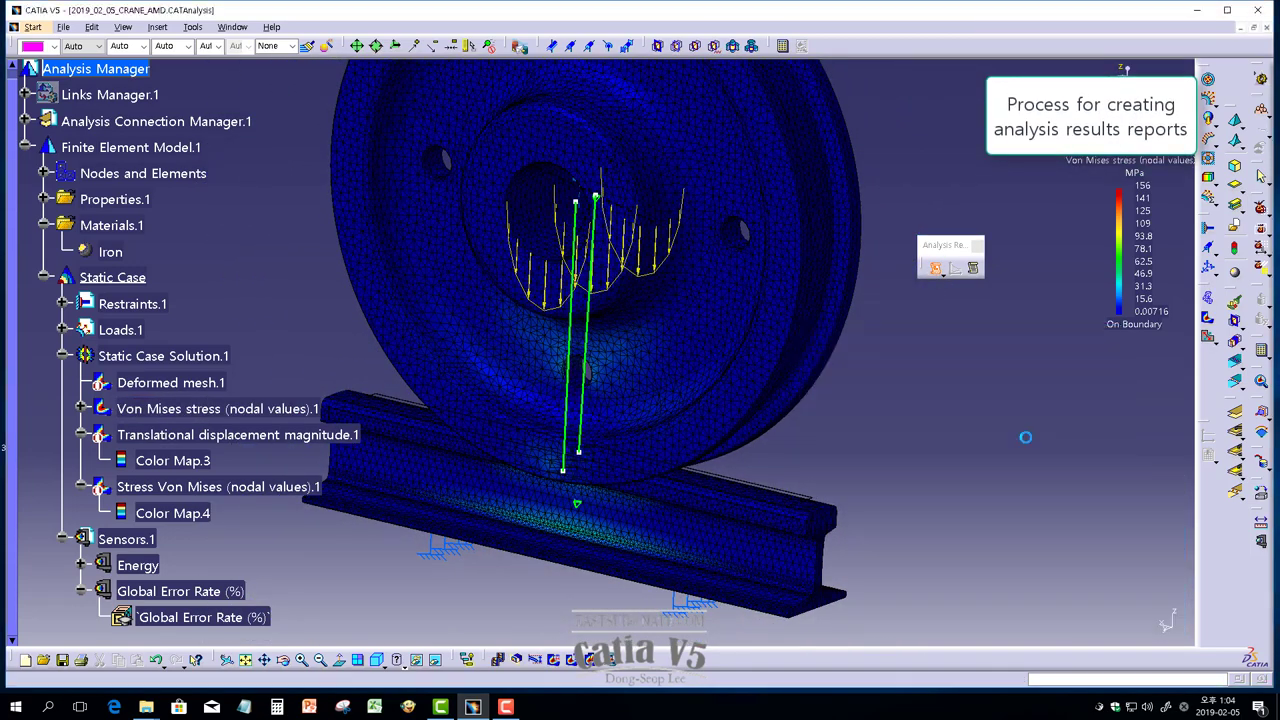
scroll(927, 428, down, 2)
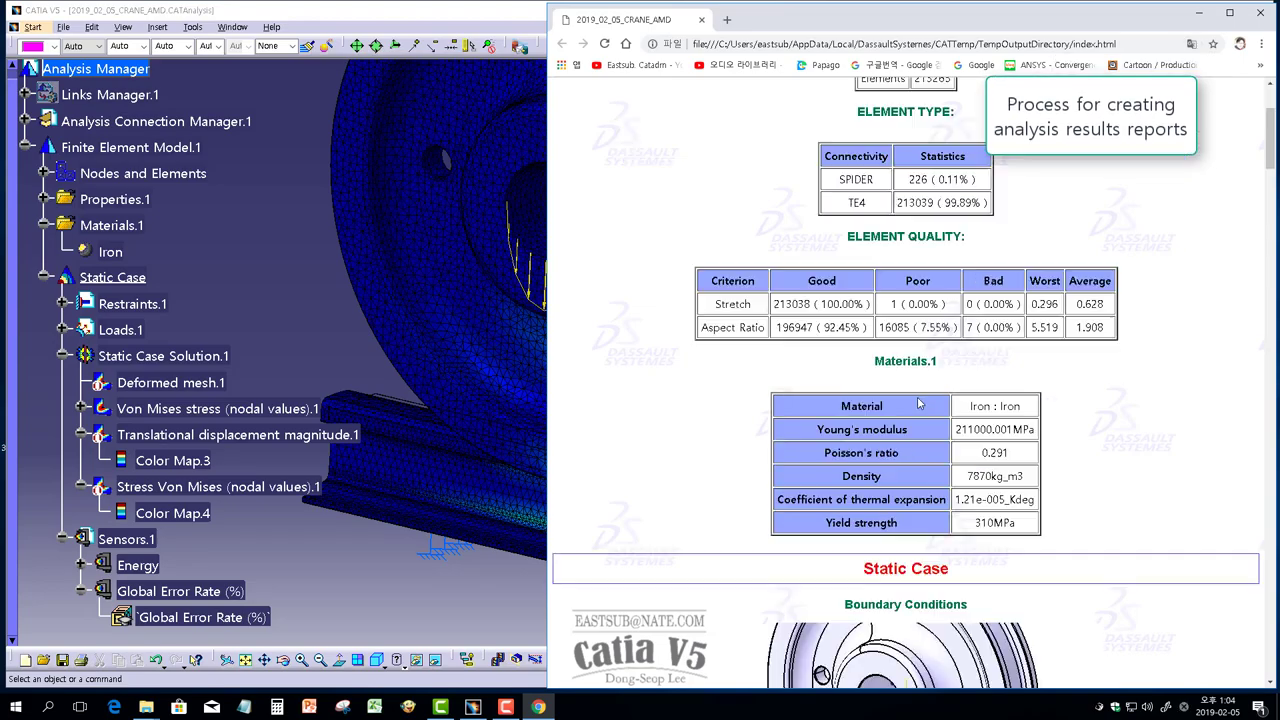
scroll(927, 428, down, 5)
scroll(927, 428, down, 4)
scroll(927, 428, up, 8)
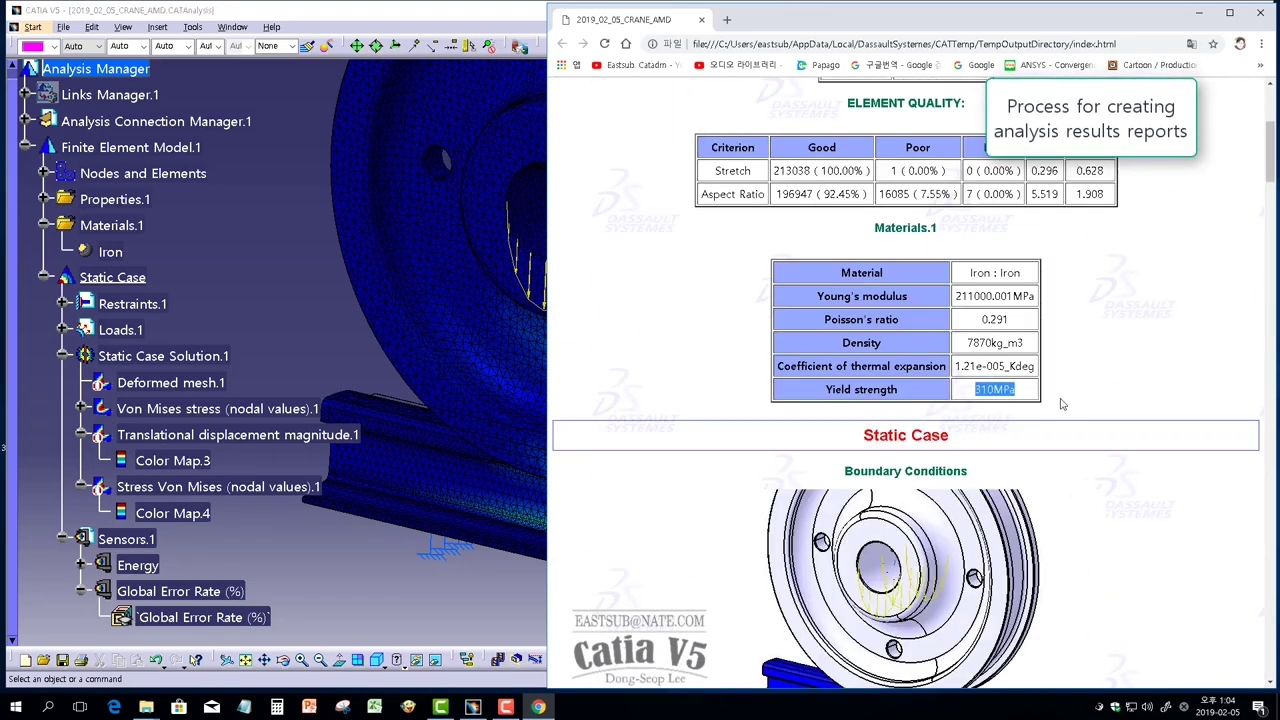
drag(941, 392, 913, 440)
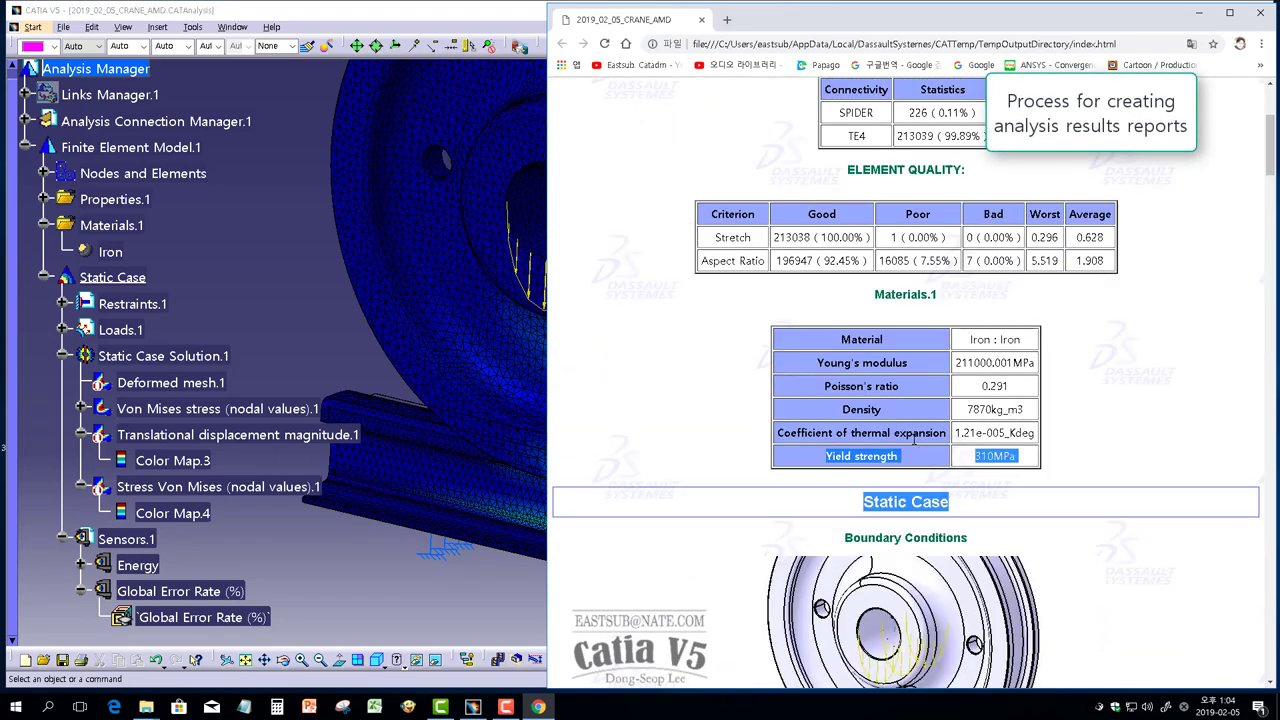
click(805, 252)
- Review the computation sections, equilibrium table and result figures down to Von Mises and Global Sensors
scroll(805, 252, down, 1)
scroll(820, 300, down, 5)
scroll(840, 380, down, 5)
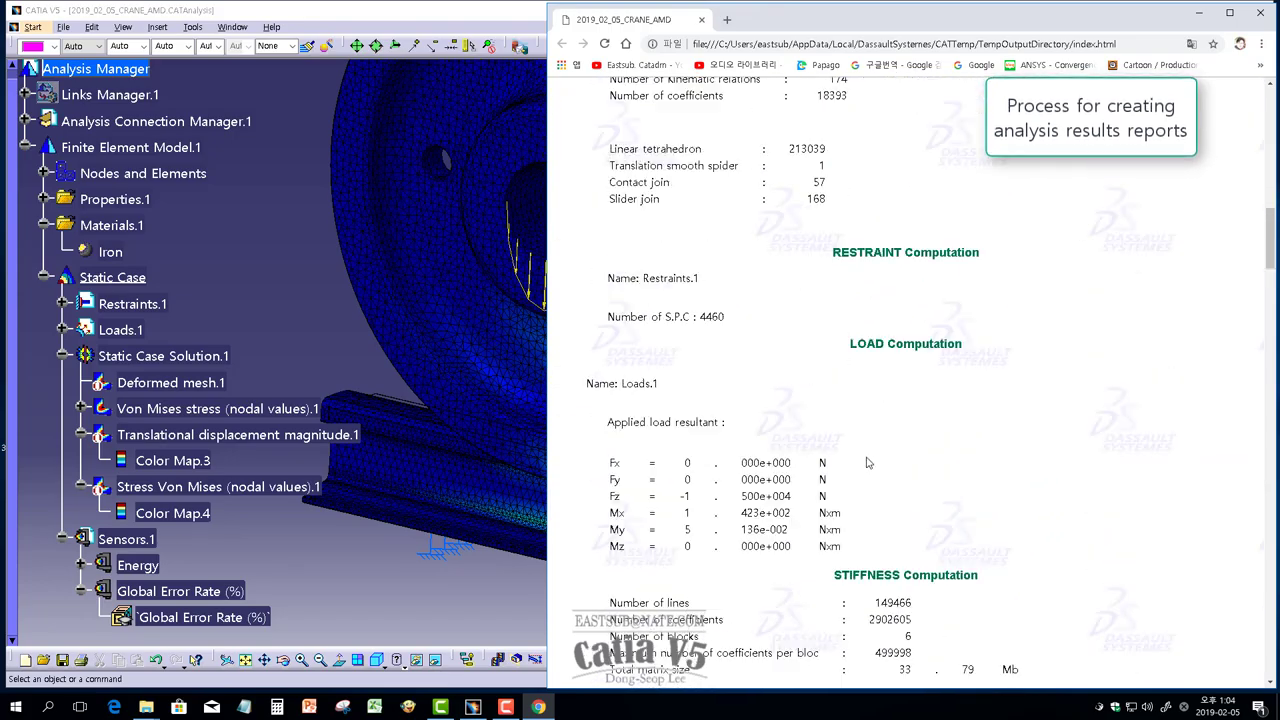
scroll(872, 457, down, 6)
scroll(872, 457, down, 6)
scroll(875, 462, down, 8)
scroll(880, 468, down, 5)
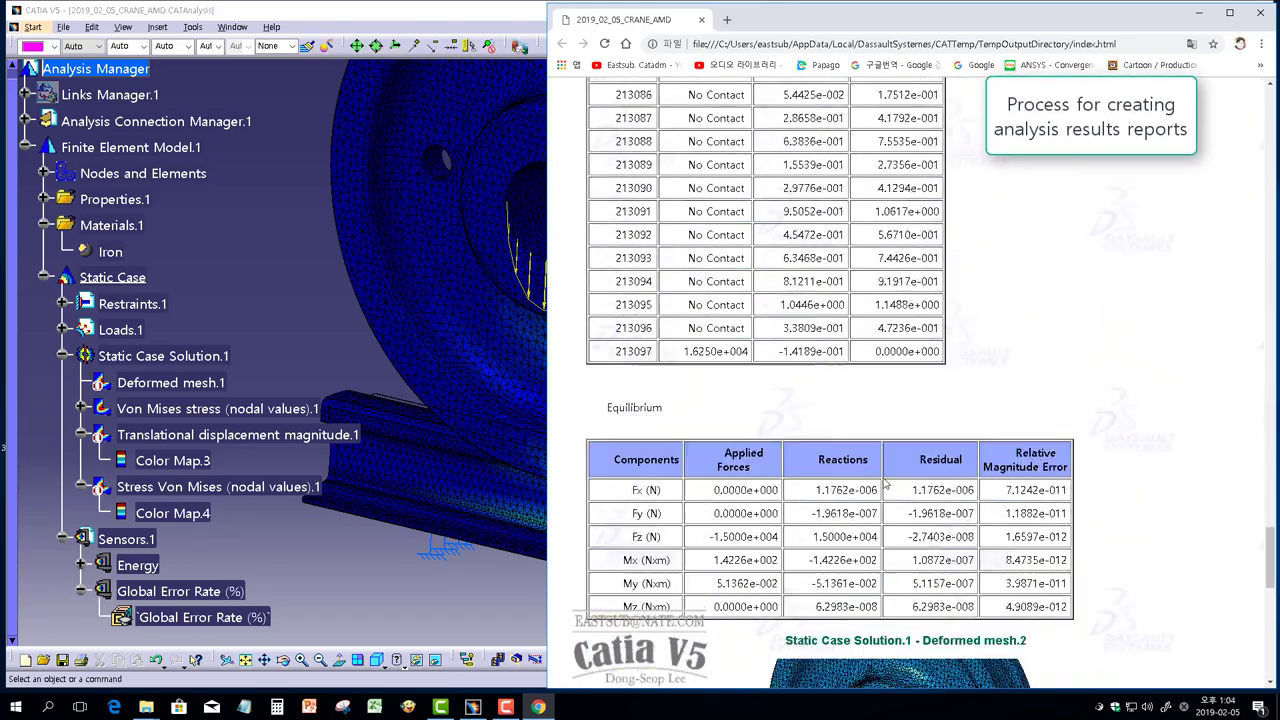
scroll(885, 473, down, 5)
scroll(885, 473, down, 3)
scroll(880, 472, down, 1)
scroll(873, 471, down, 1)
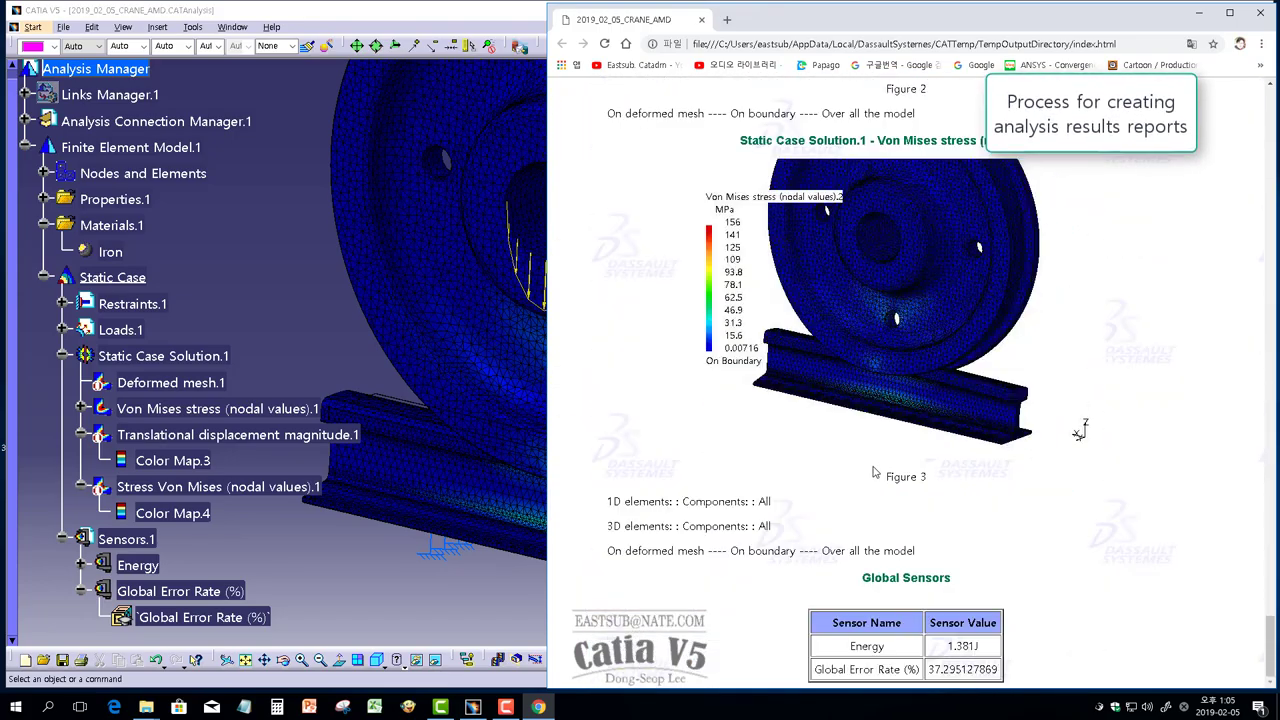